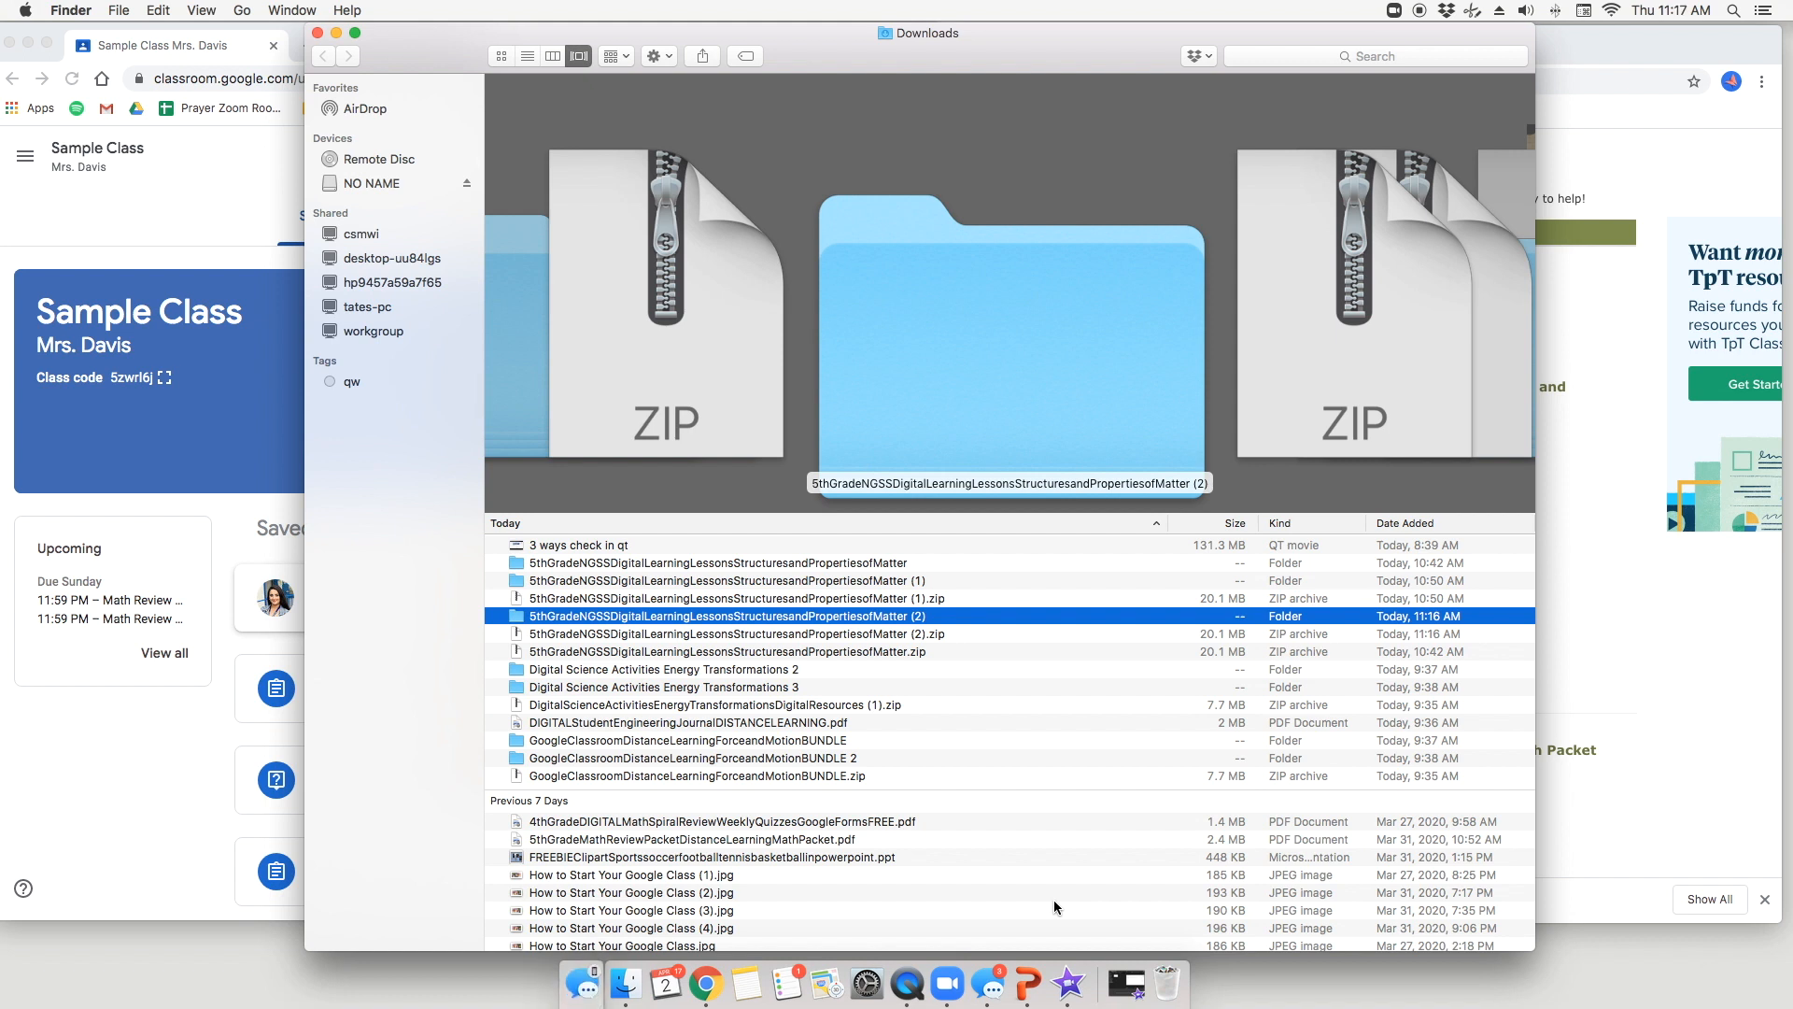
Open STARTHEREINSTRUCTIONS.pdf from the 5thGradeNGSSDigitalLearningLessonsStructuresandPropertiesofMatter (2) folder and bring its window clear of the screen edge
{"action": "double_click", "coordinate": [902, 616]}
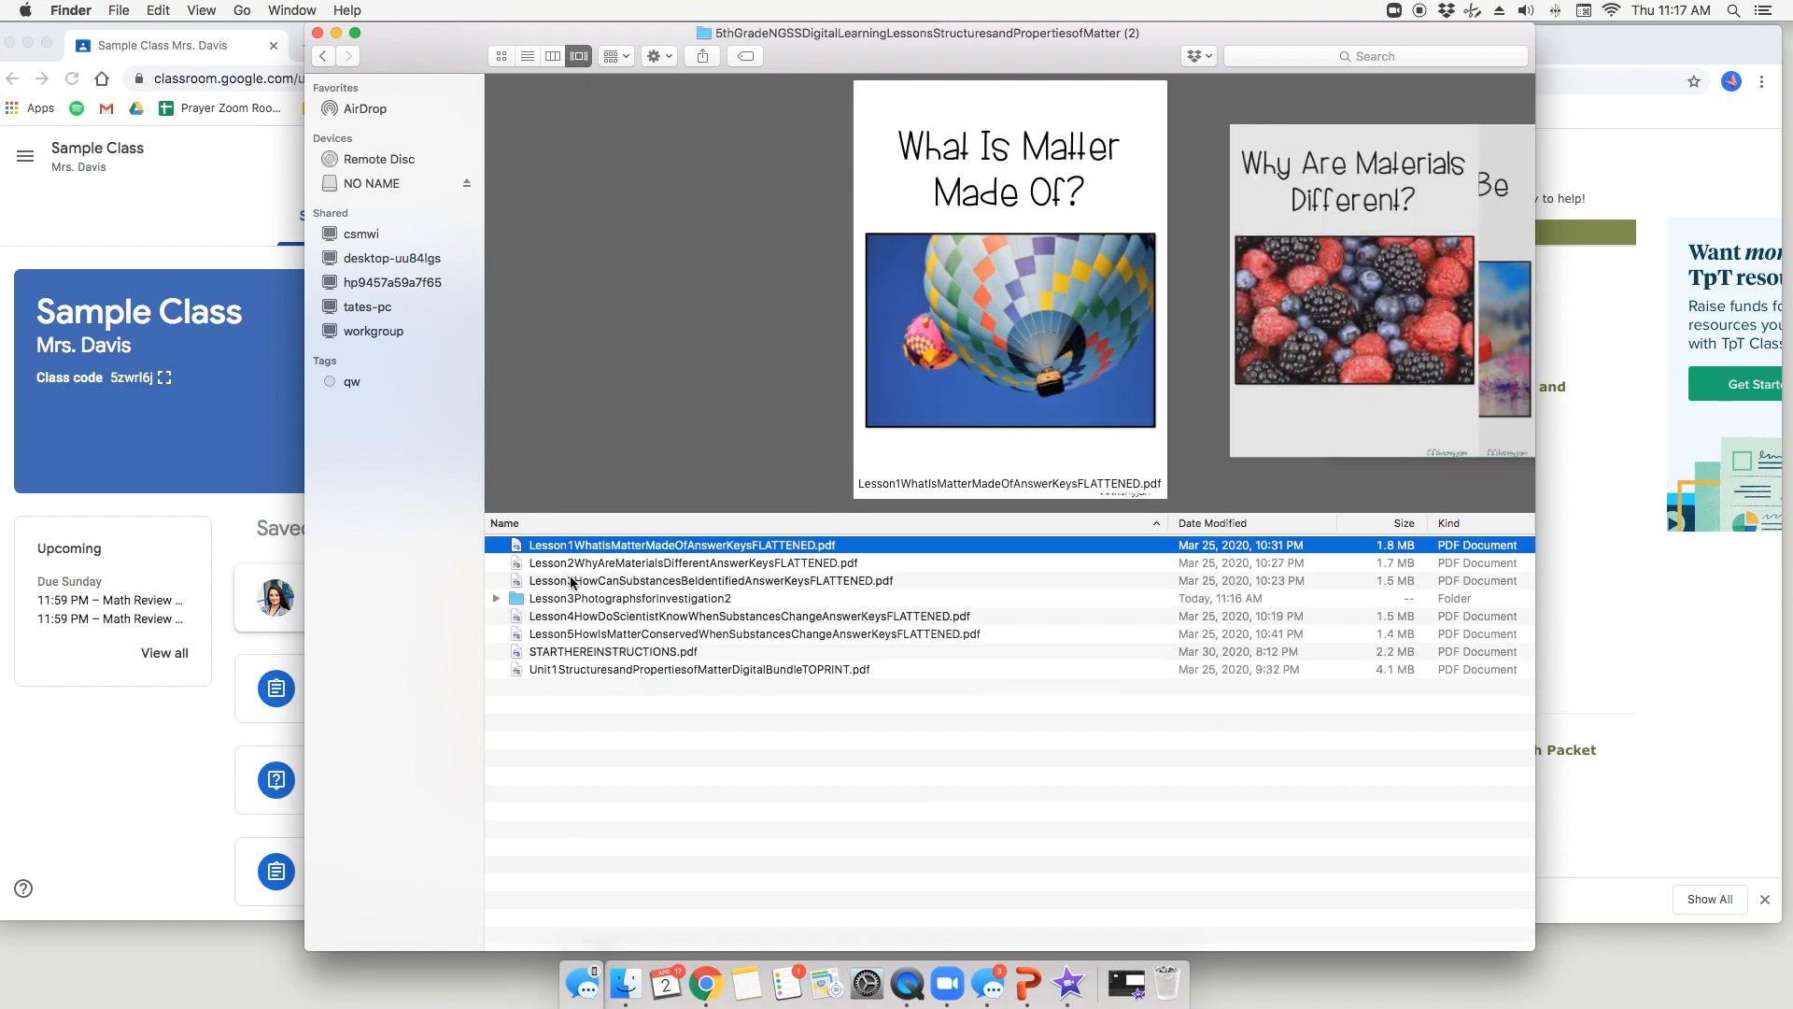
{"action": "left_click", "coordinate": [578, 648]}
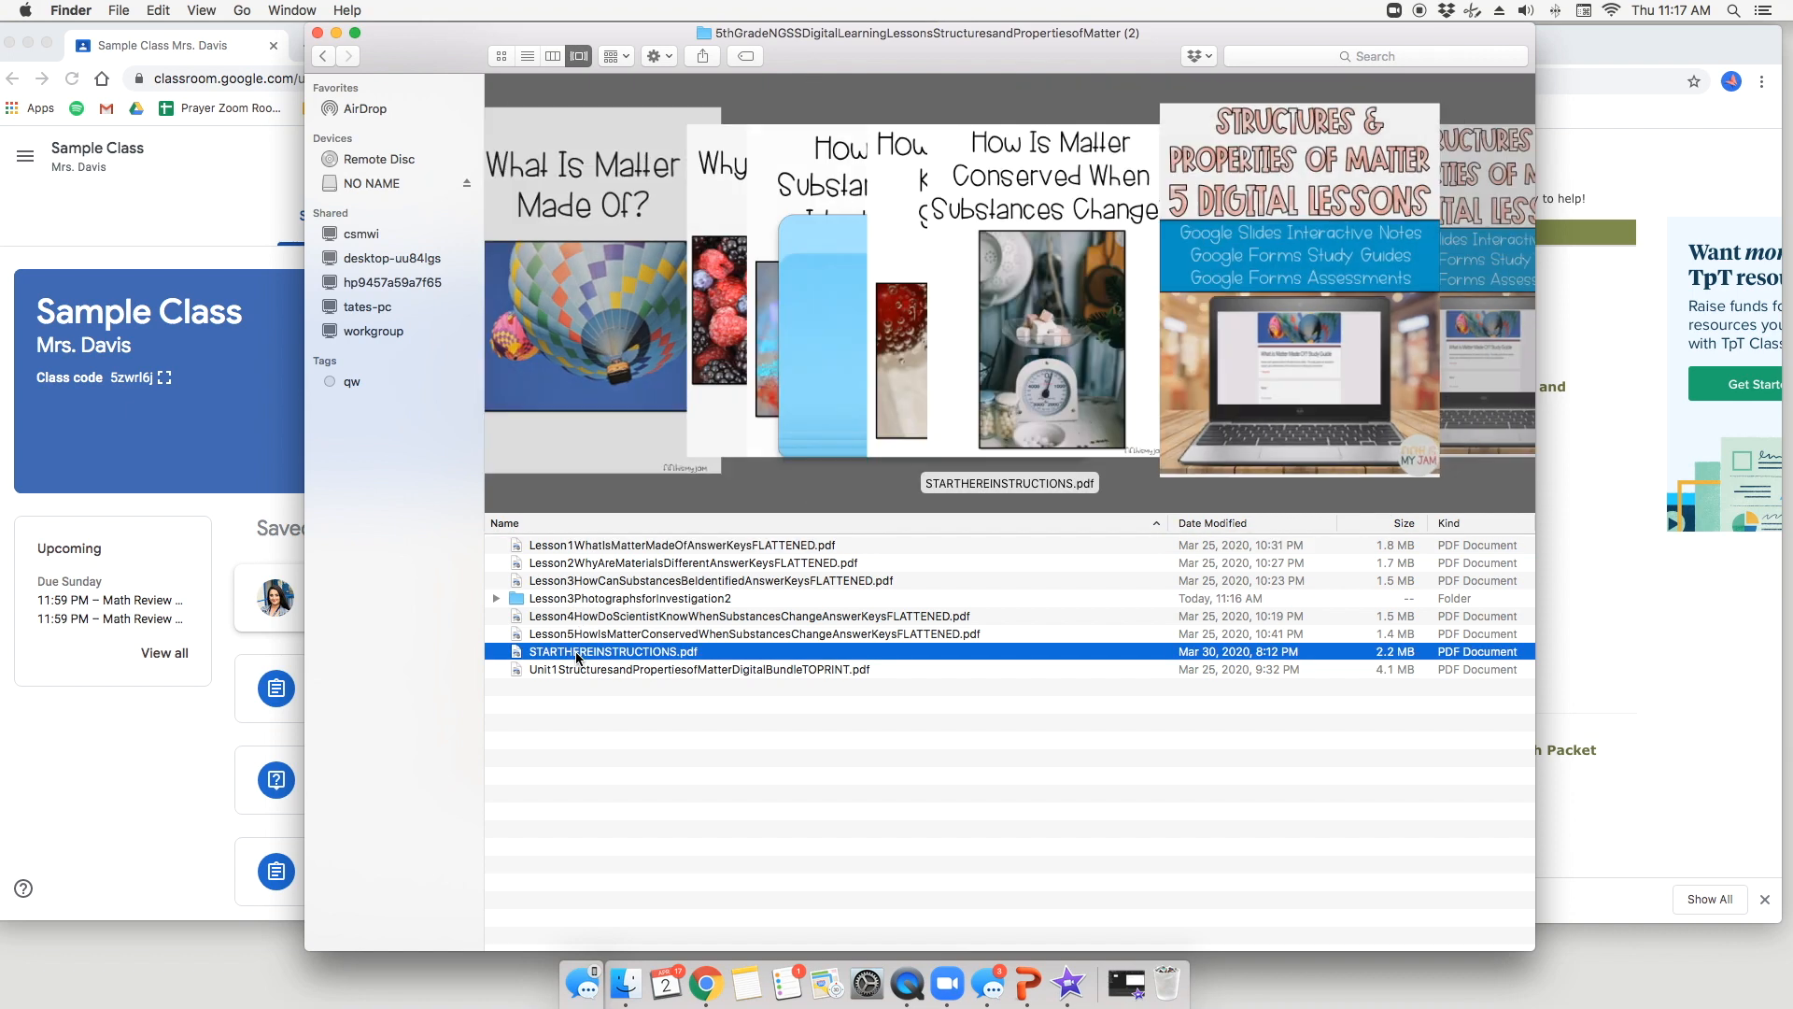
{"action": "double_click", "coordinate": [601, 651]}
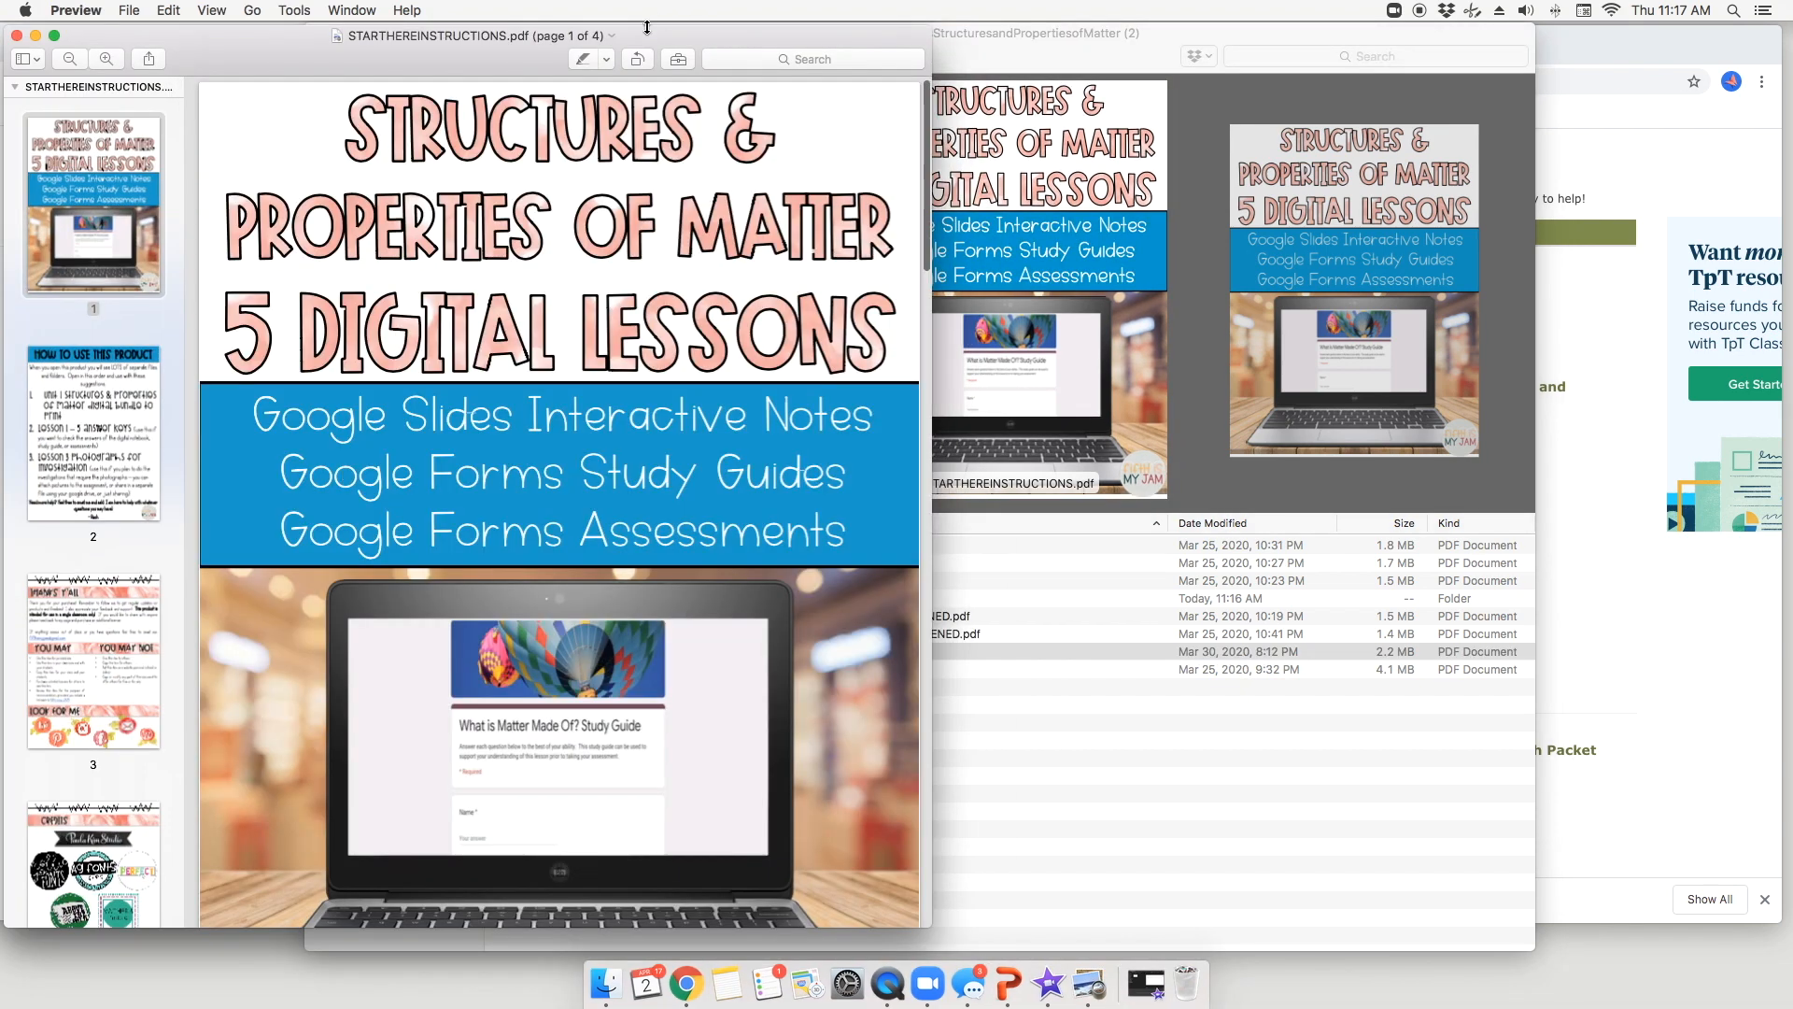
{"action": "left_click_drag", "start_coordinate": [648, 28], "coordinate": [1058, 26]}
Read the How to Use This Product page, highlight the first listed item about the Unit 1 digital bundle, and close the PDF
{"action": "left_click", "coordinate": [536, 366]}
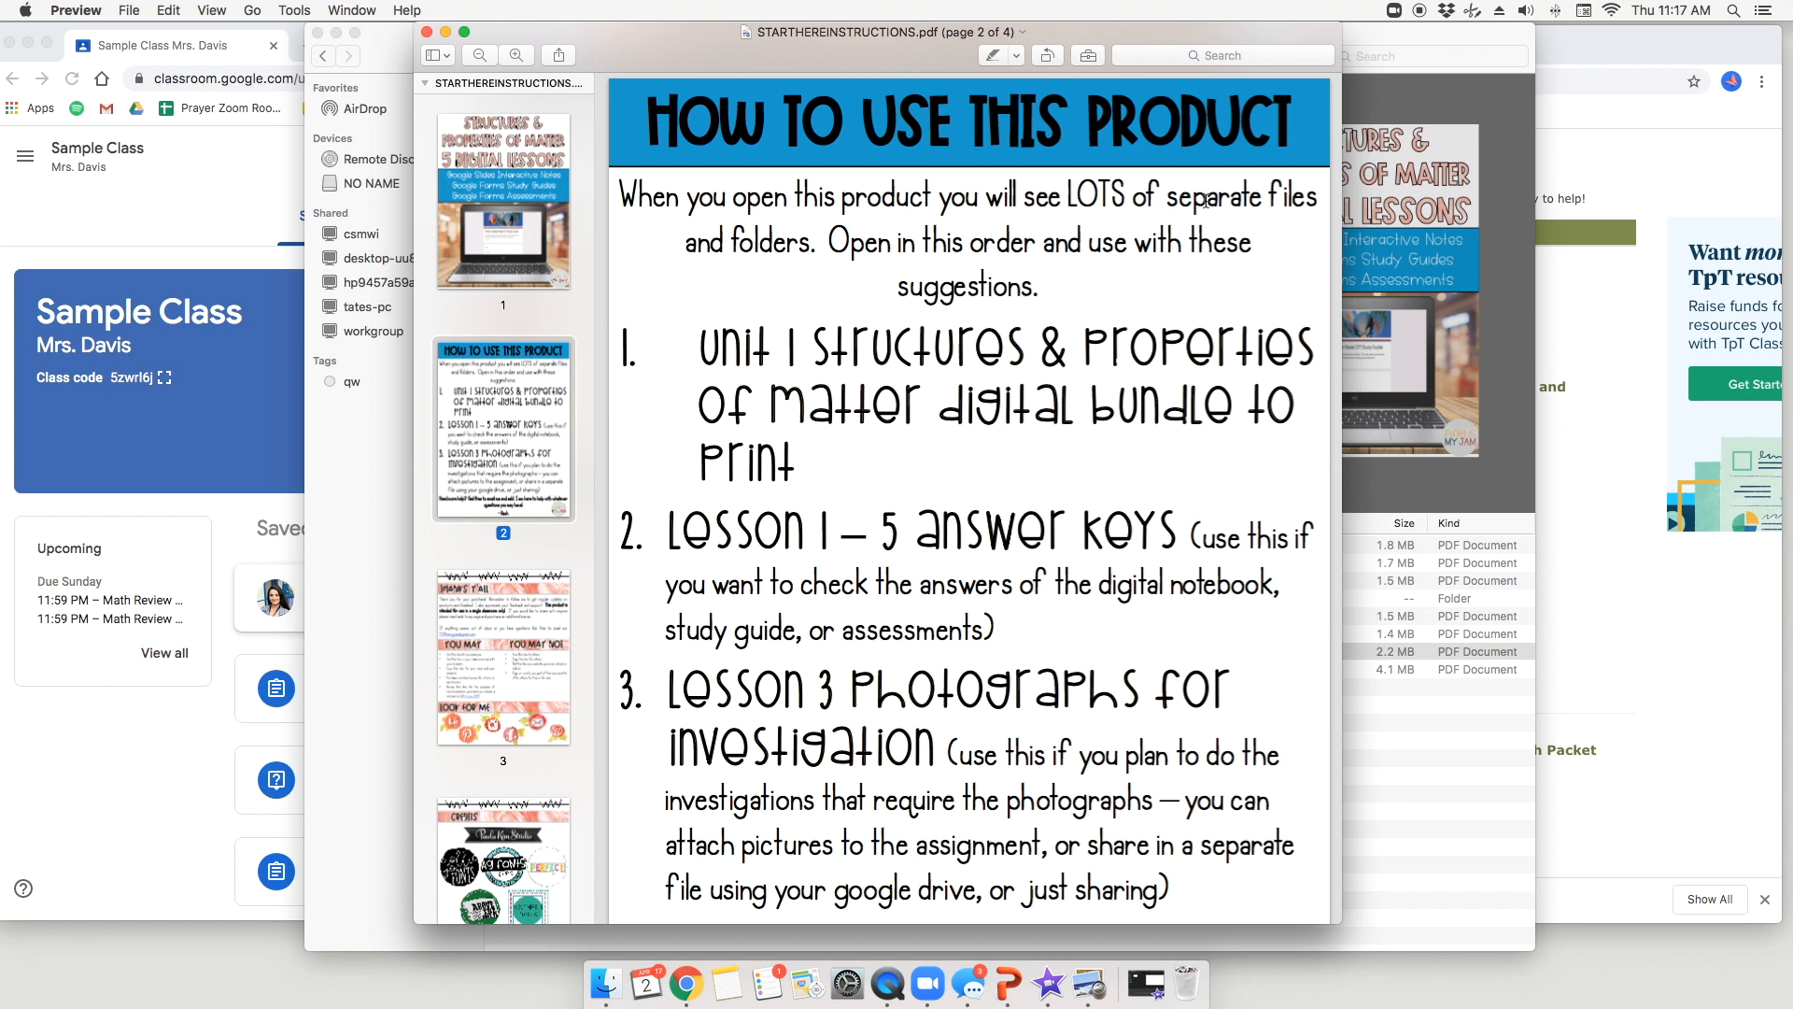
{"action": "scroll", "coordinate": [1134, 289], "scroll_direction": "down", "scroll_amount": 3}
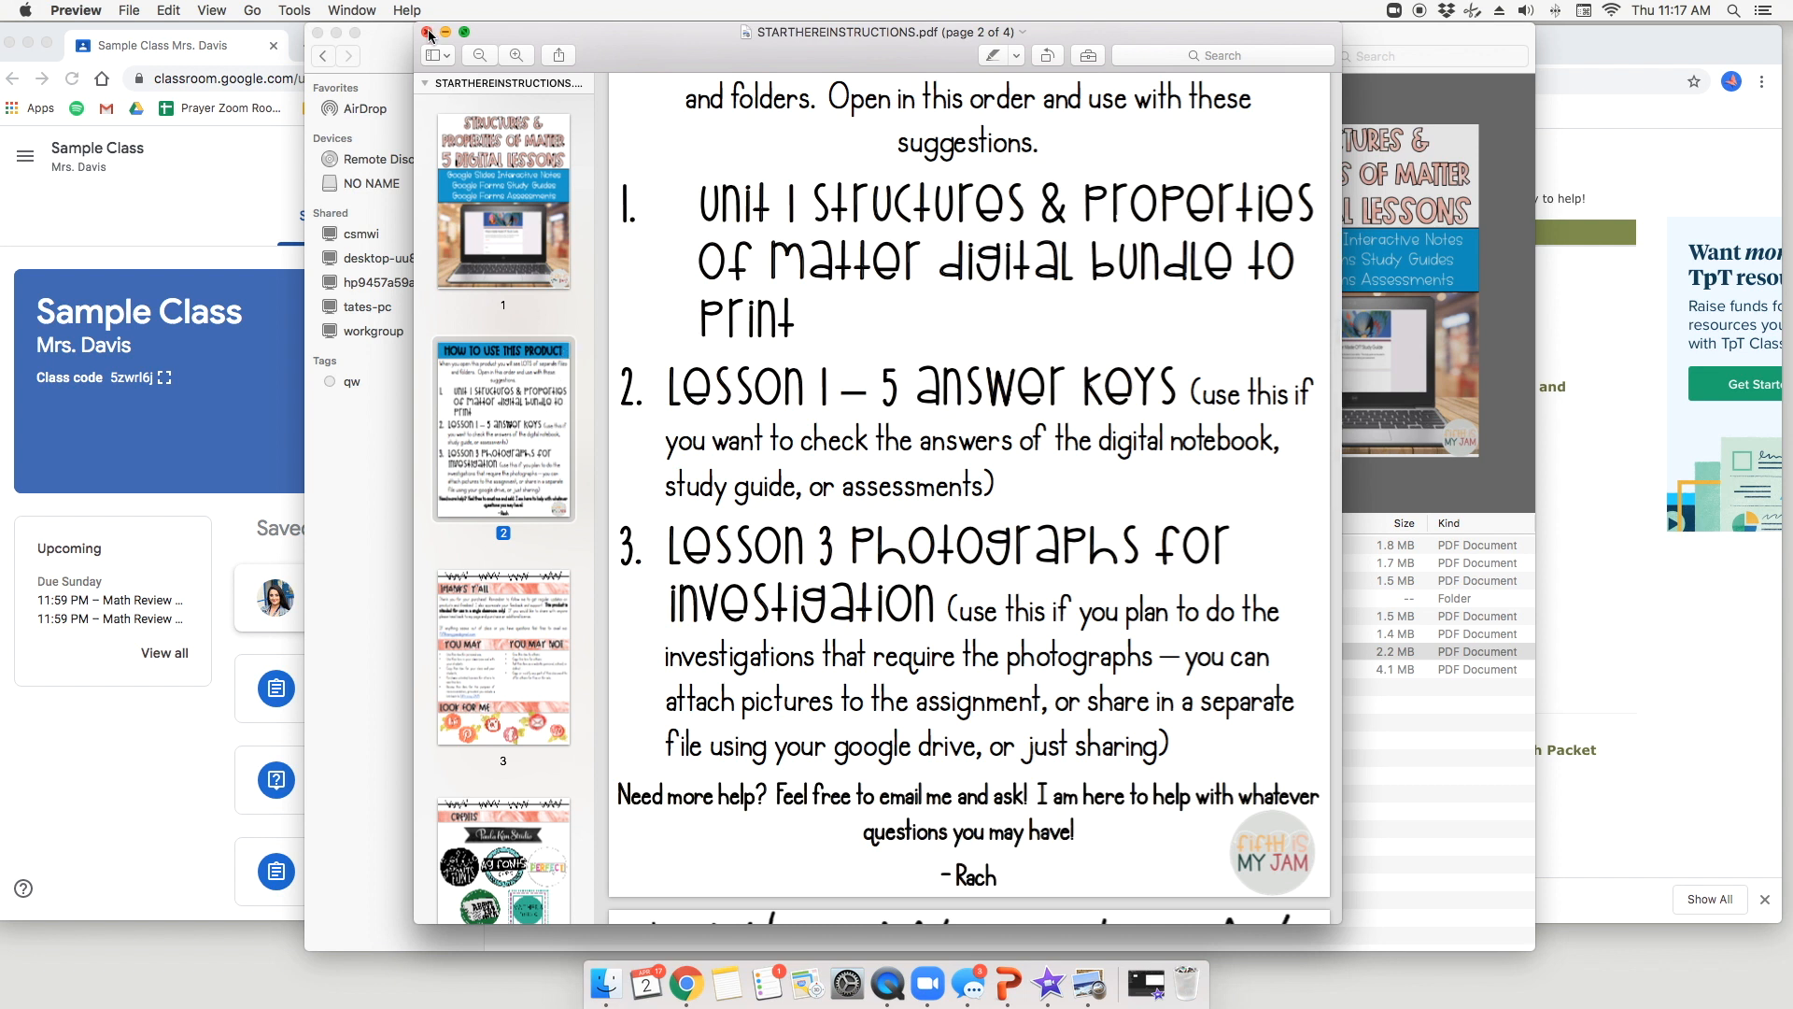
{"action": "left_click_drag", "start_coordinate": [699, 207], "coordinate": [822, 315]}
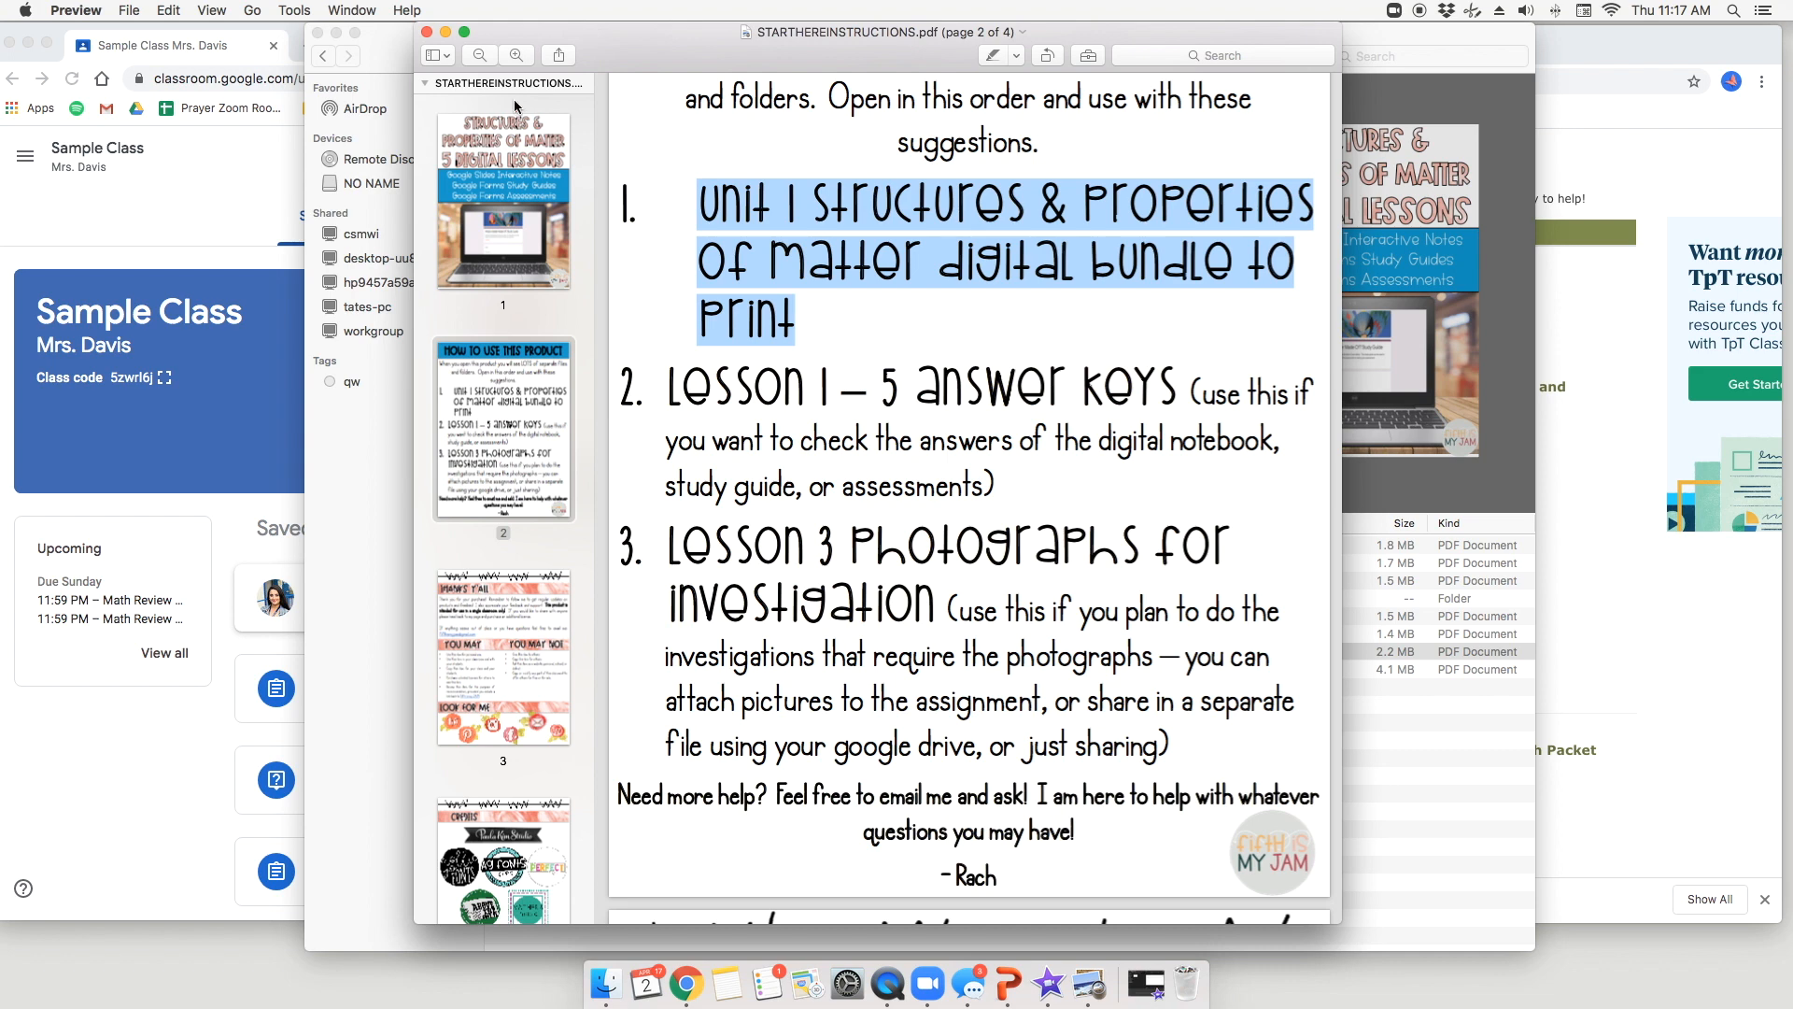
{"action": "left_click", "coordinate": [427, 32]}
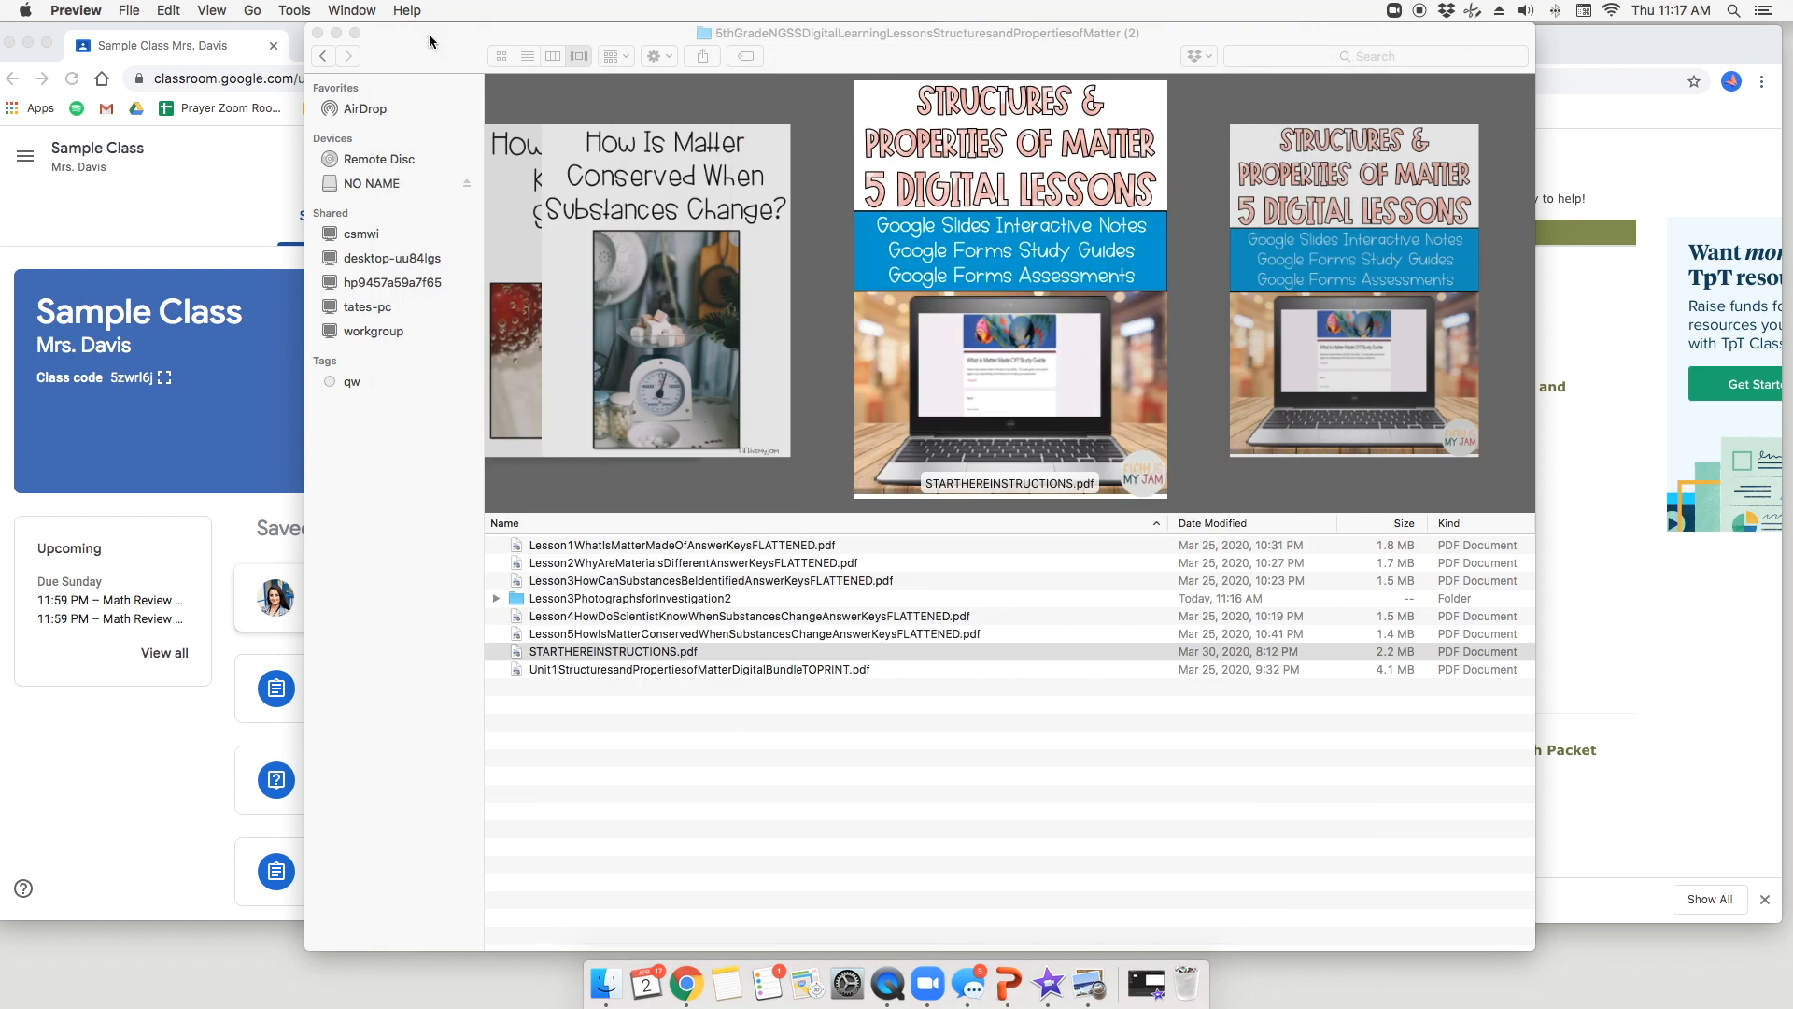
Open Unit1StructuresandPropertiesofMatterDigitalBundleTOPRINT.pdf and read its instructions on saving the source and using it in Google Classroom
{"action": "left_click", "coordinate": [534, 670]}
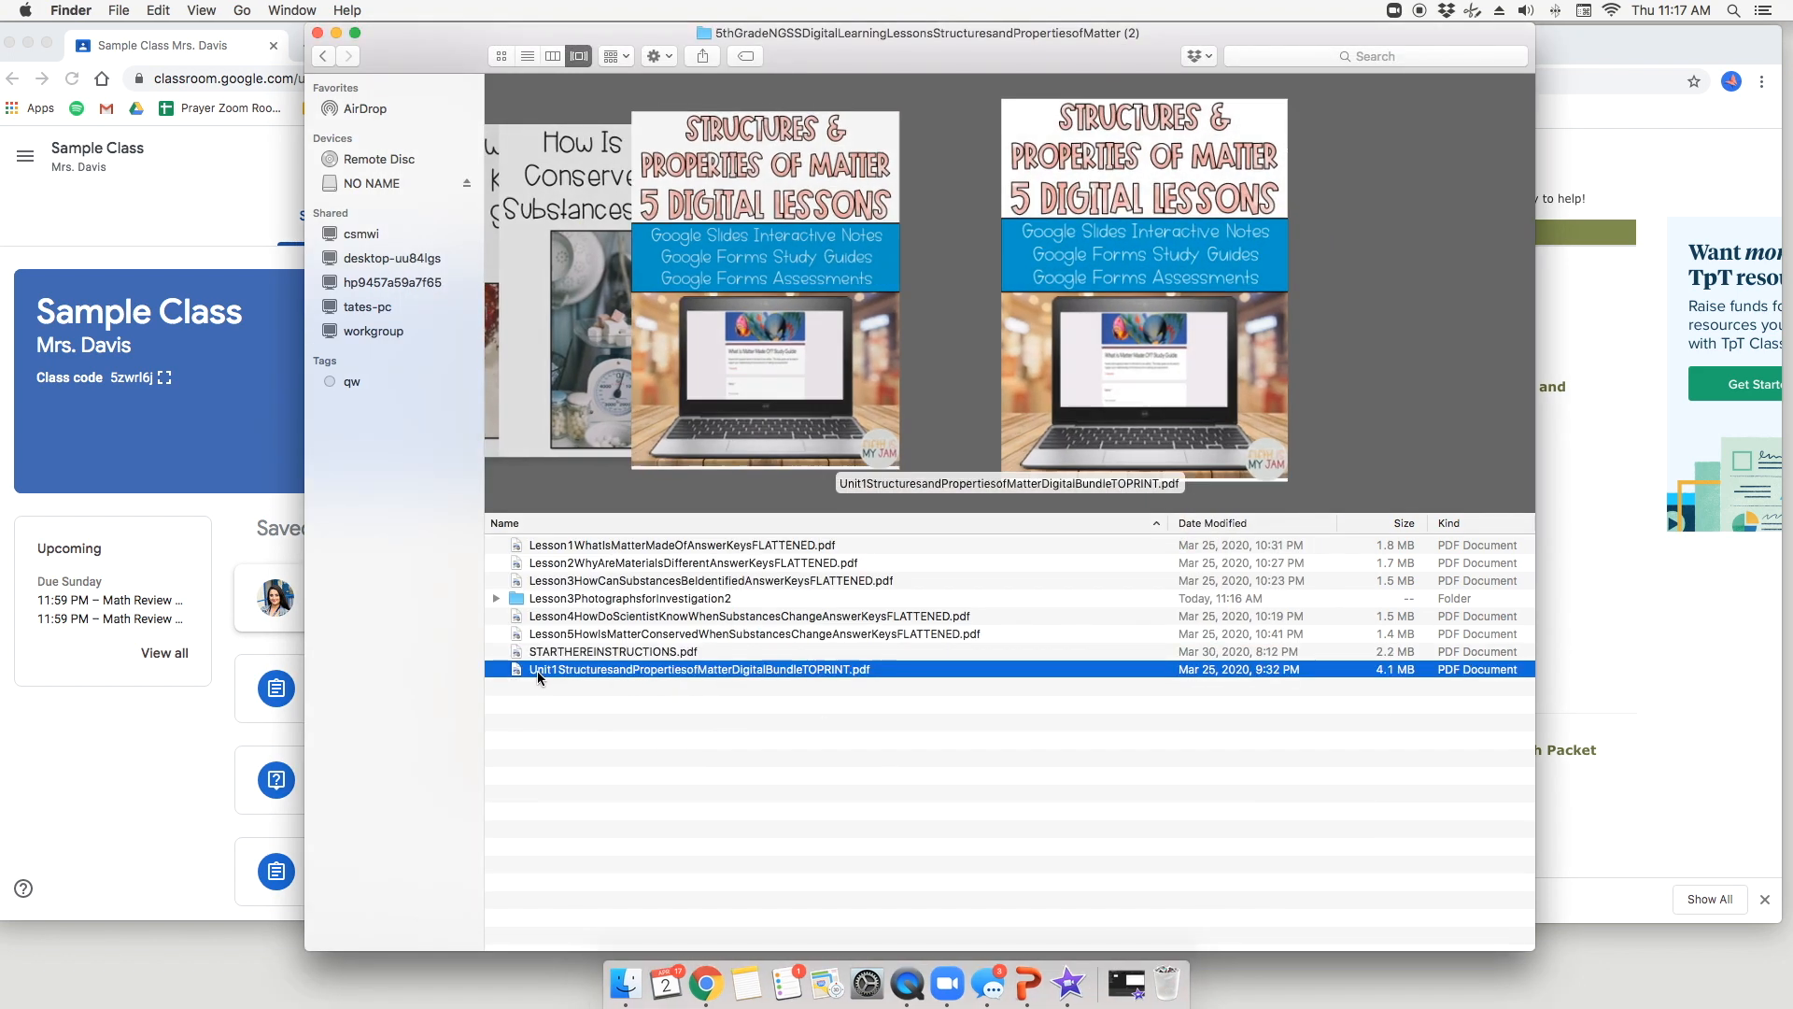
{"action": "double_click", "coordinate": [643, 669]}
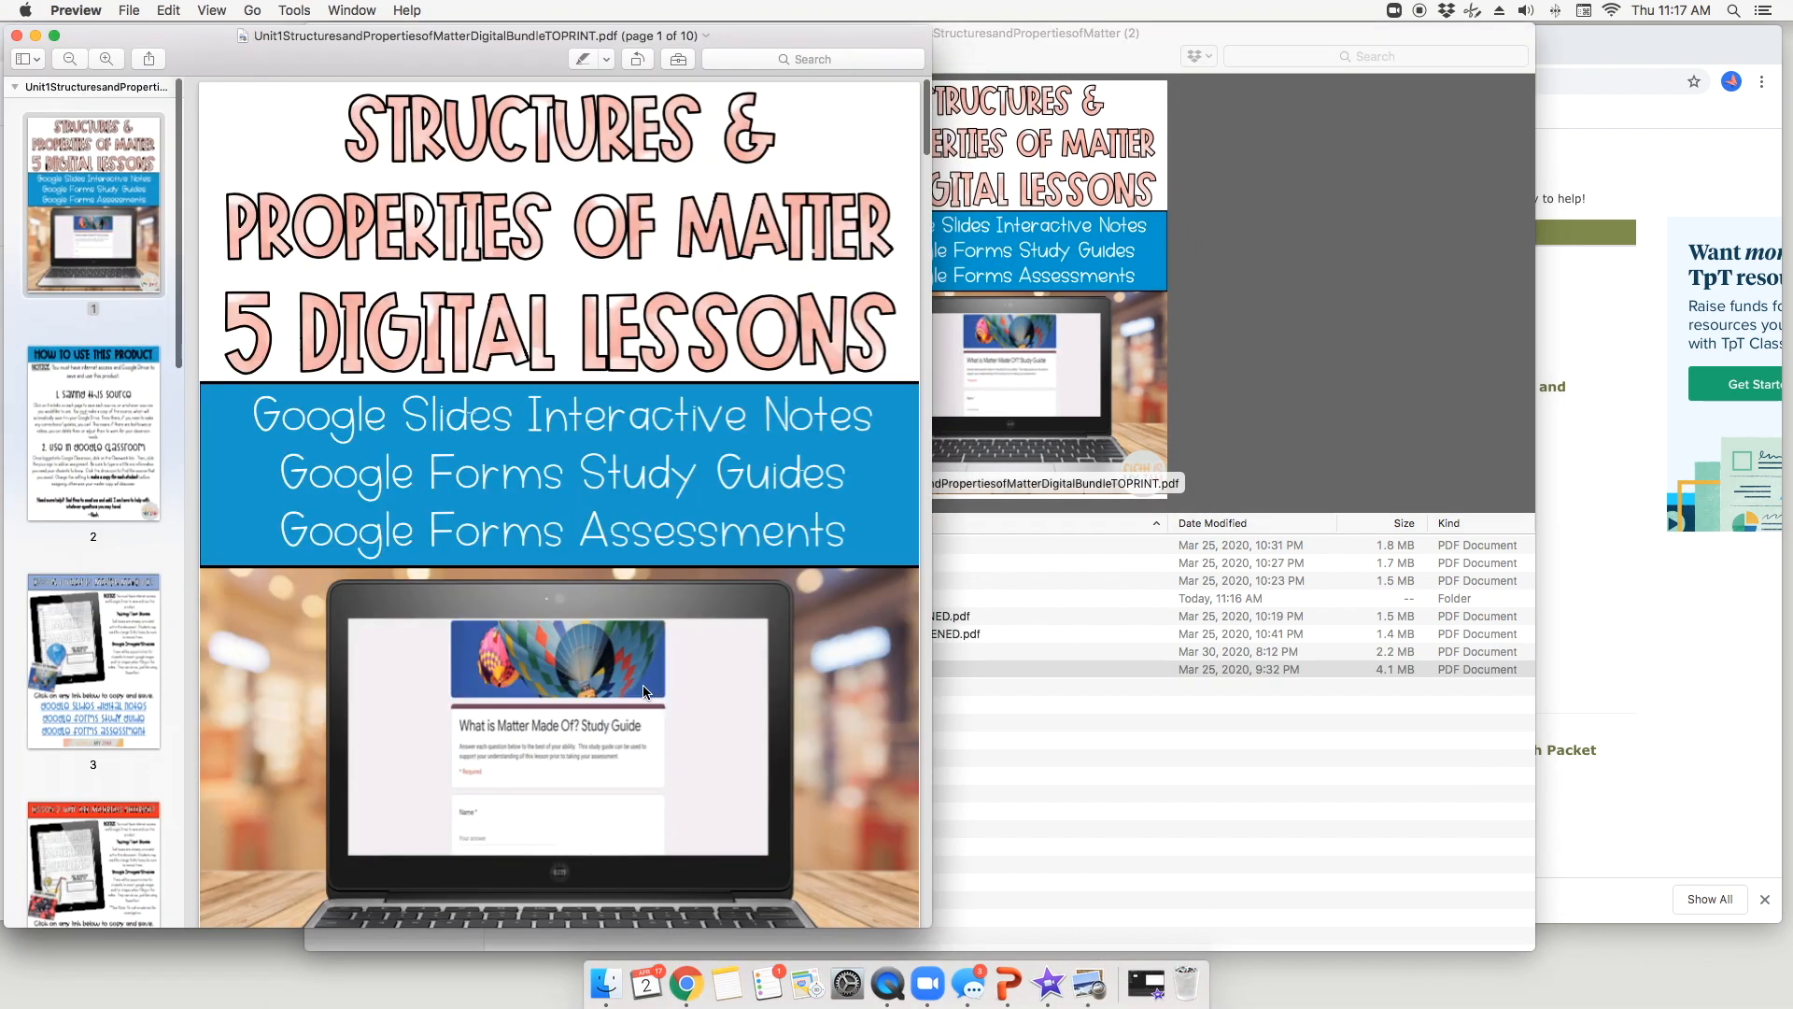
{"action": "left_click_drag", "start_coordinate": [422, 42], "coordinate": [826, 42]}
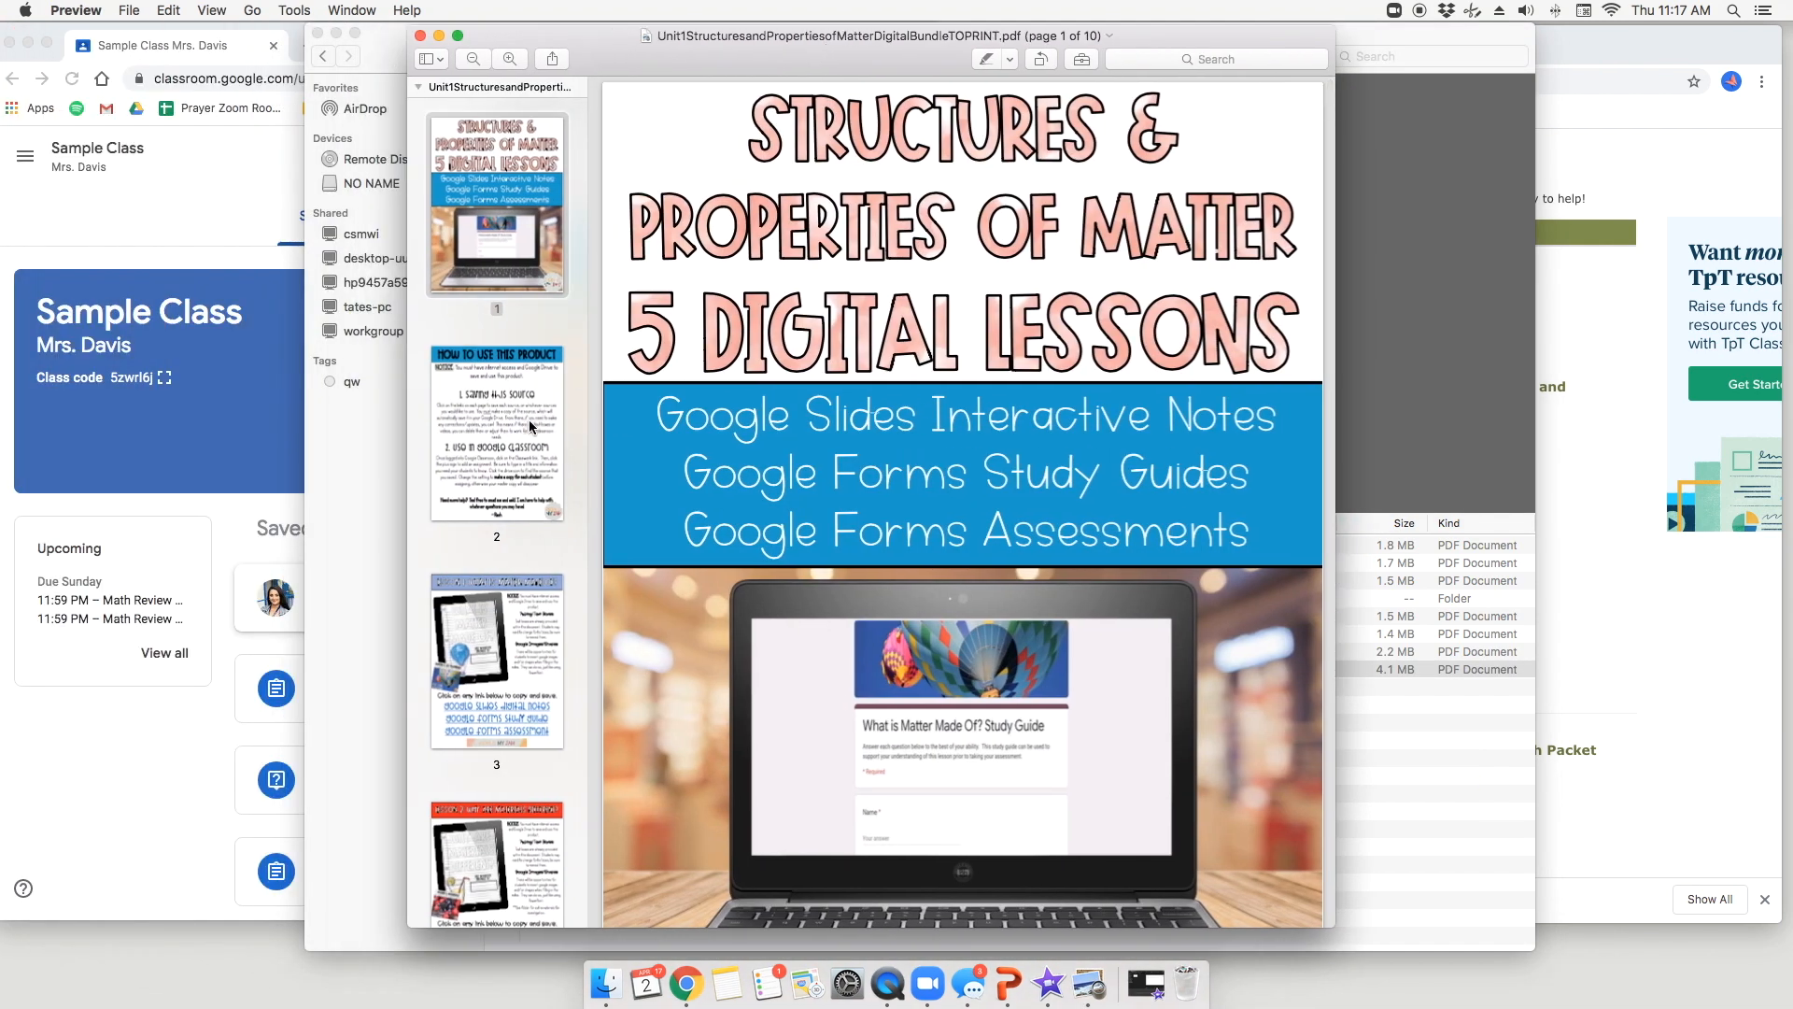
{"action": "left_click", "coordinate": [502, 422]}
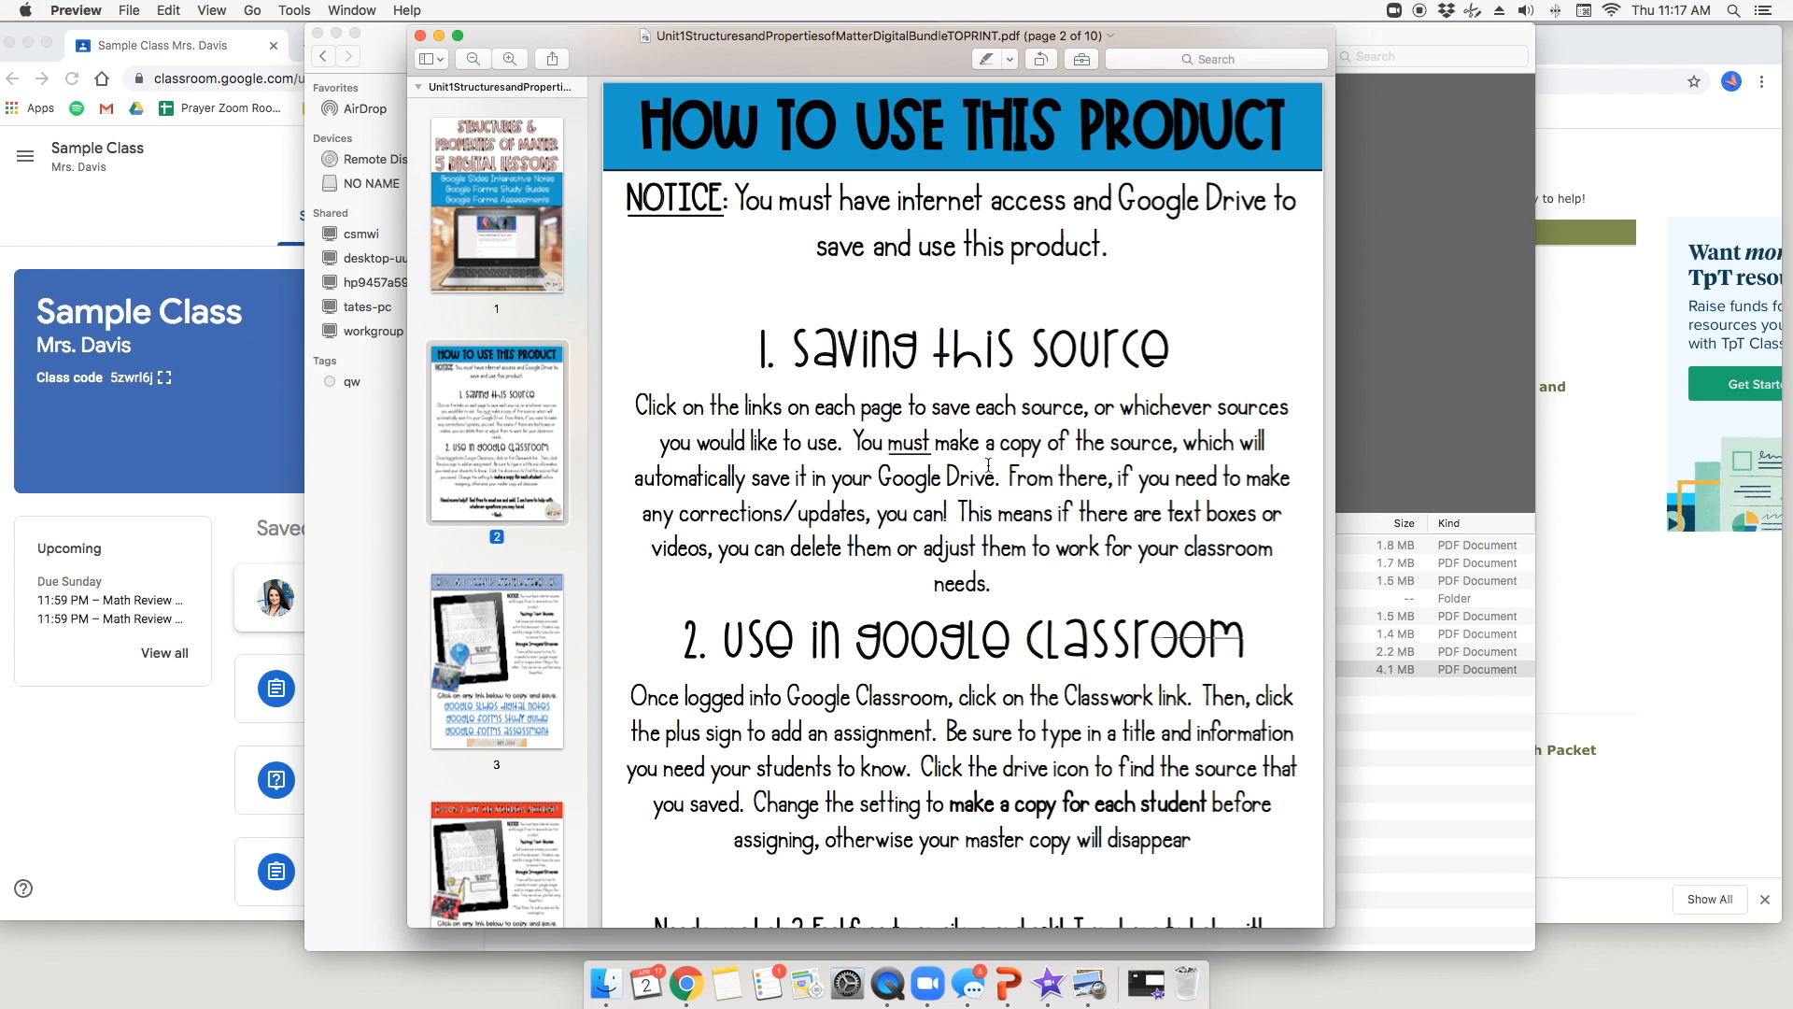
{"action": "scroll", "coordinate": [1086, 533], "scroll_direction": "down", "scroll_amount": 5}
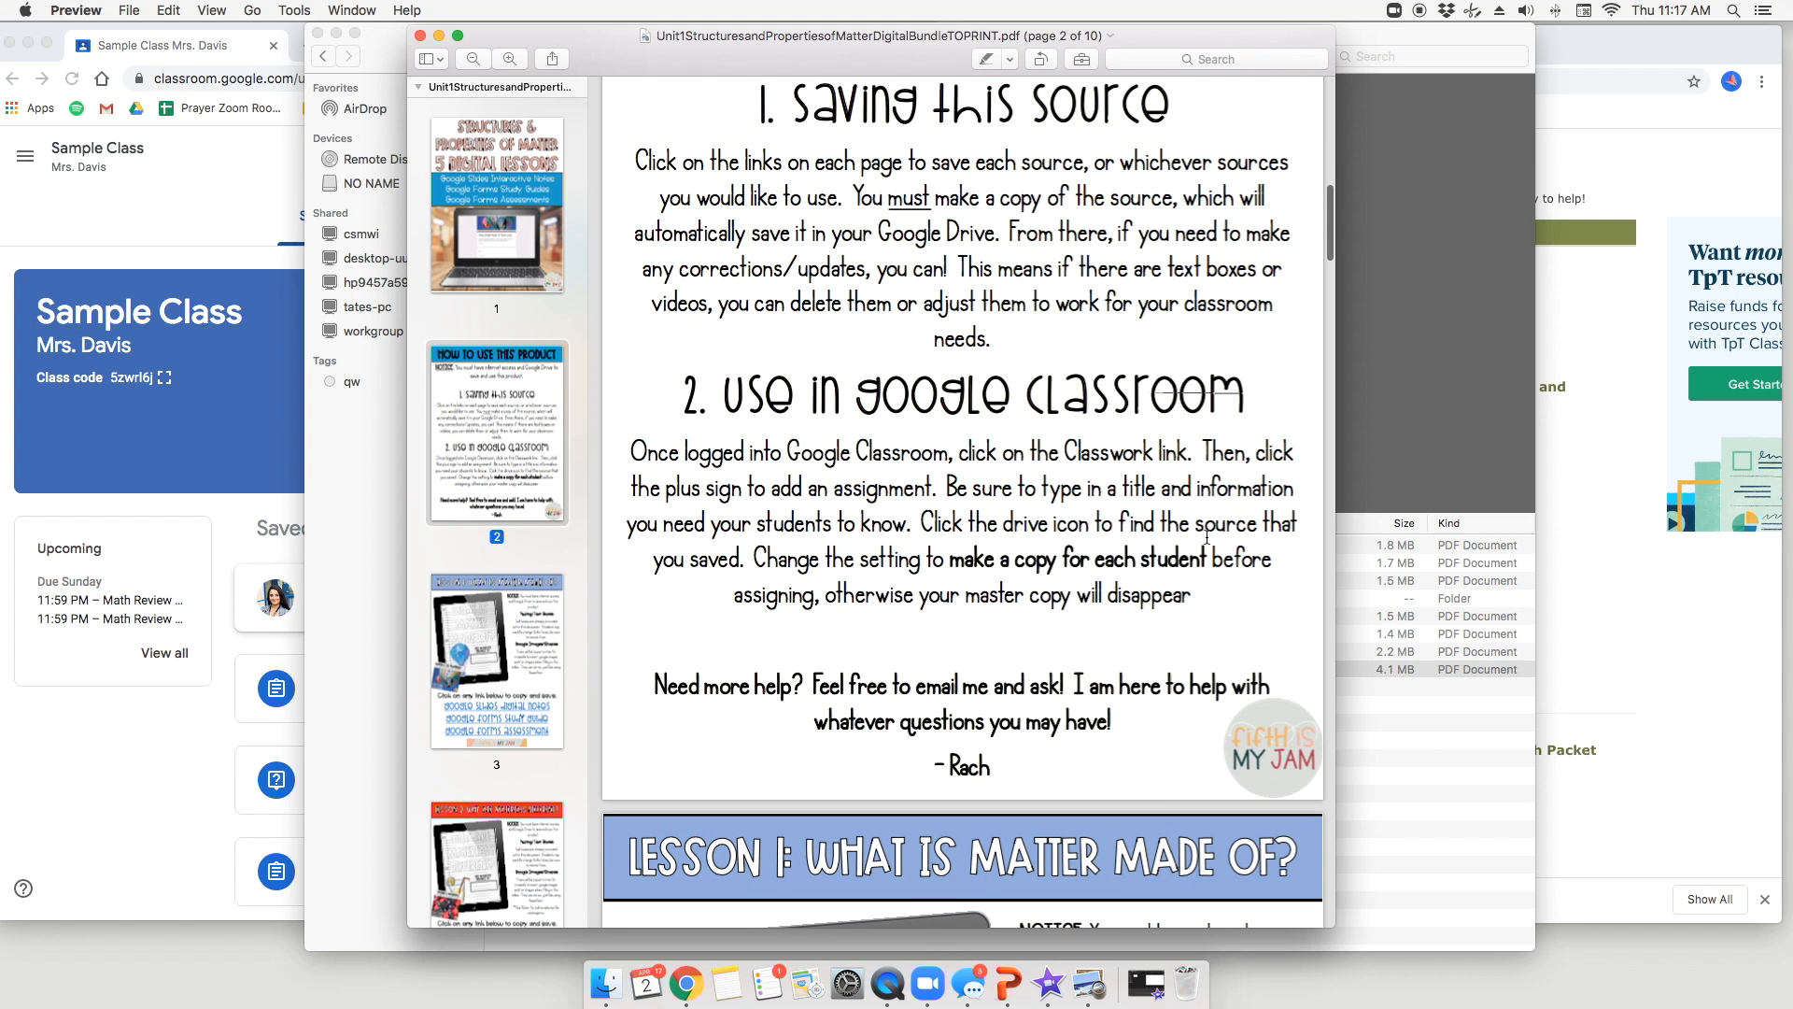
Follow the Google Slides Digital Notes link on the Lesson 1: What Is Matter Made Of? page
{"action": "scroll", "coordinate": [1246, 578], "scroll_direction": "down", "scroll_amount": 10}
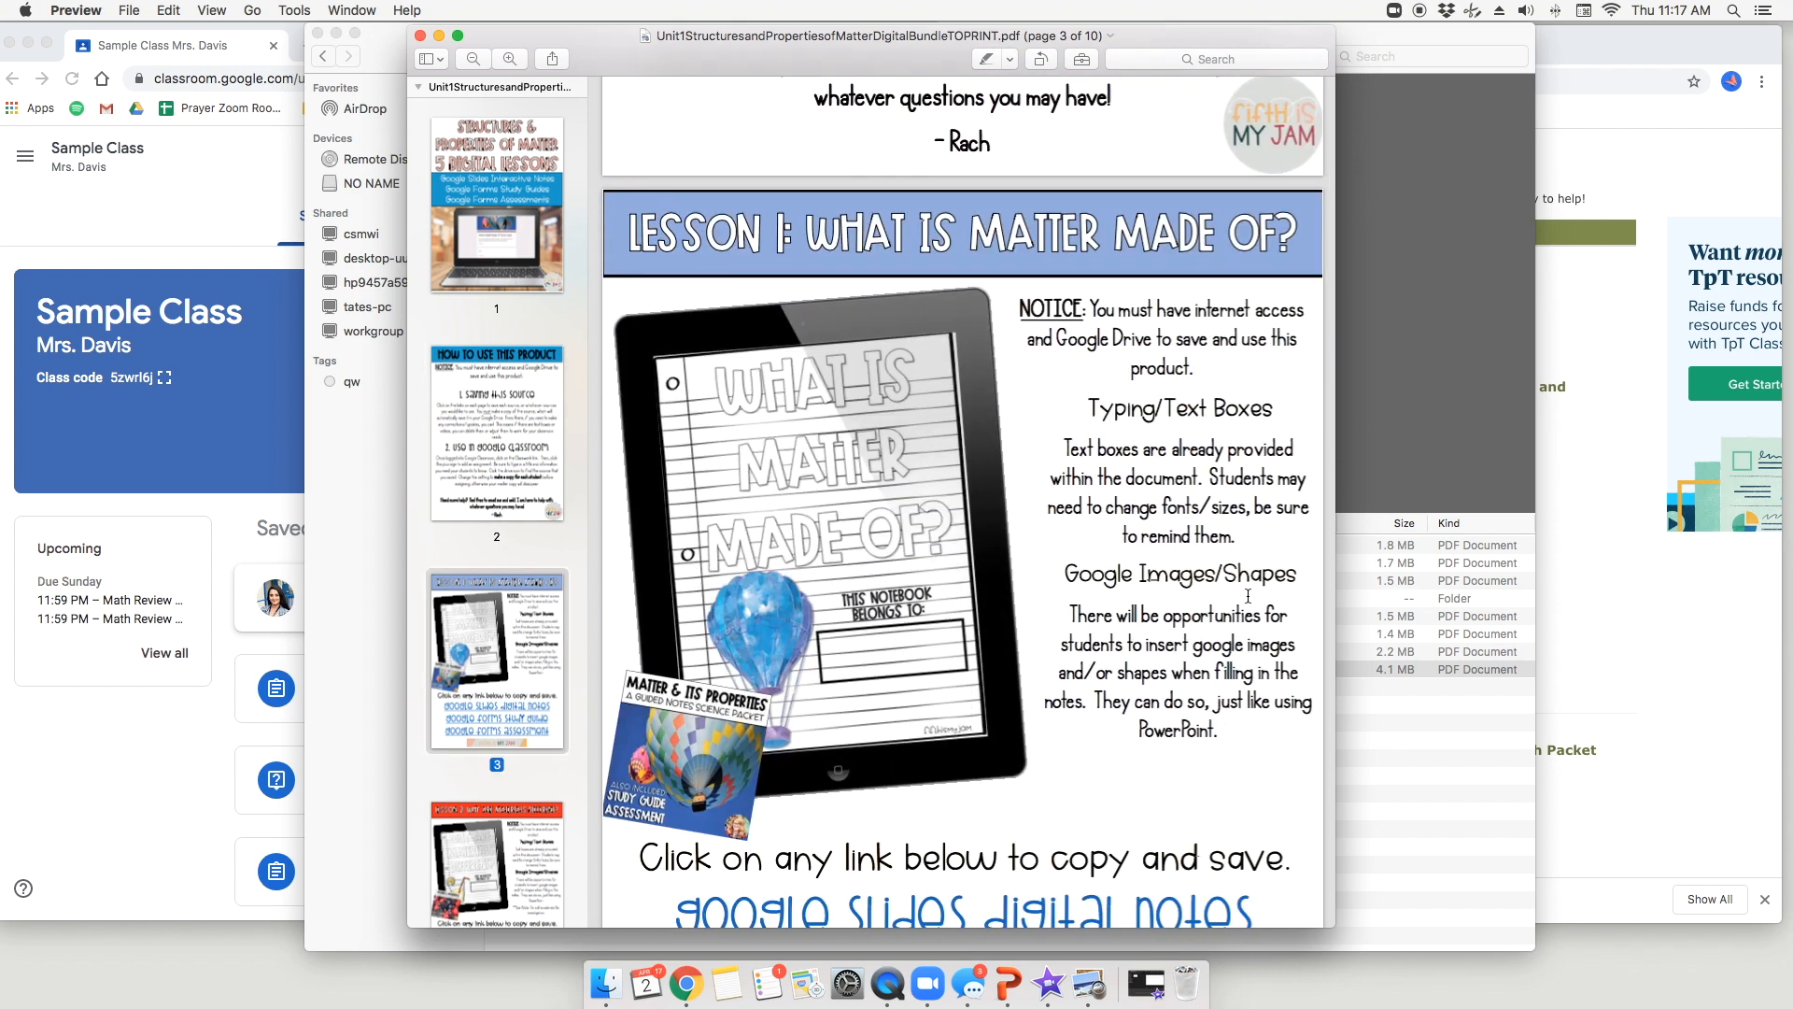
{"action": "scroll", "coordinate": [1248, 595], "scroll_direction": "down", "scroll_amount": 3}
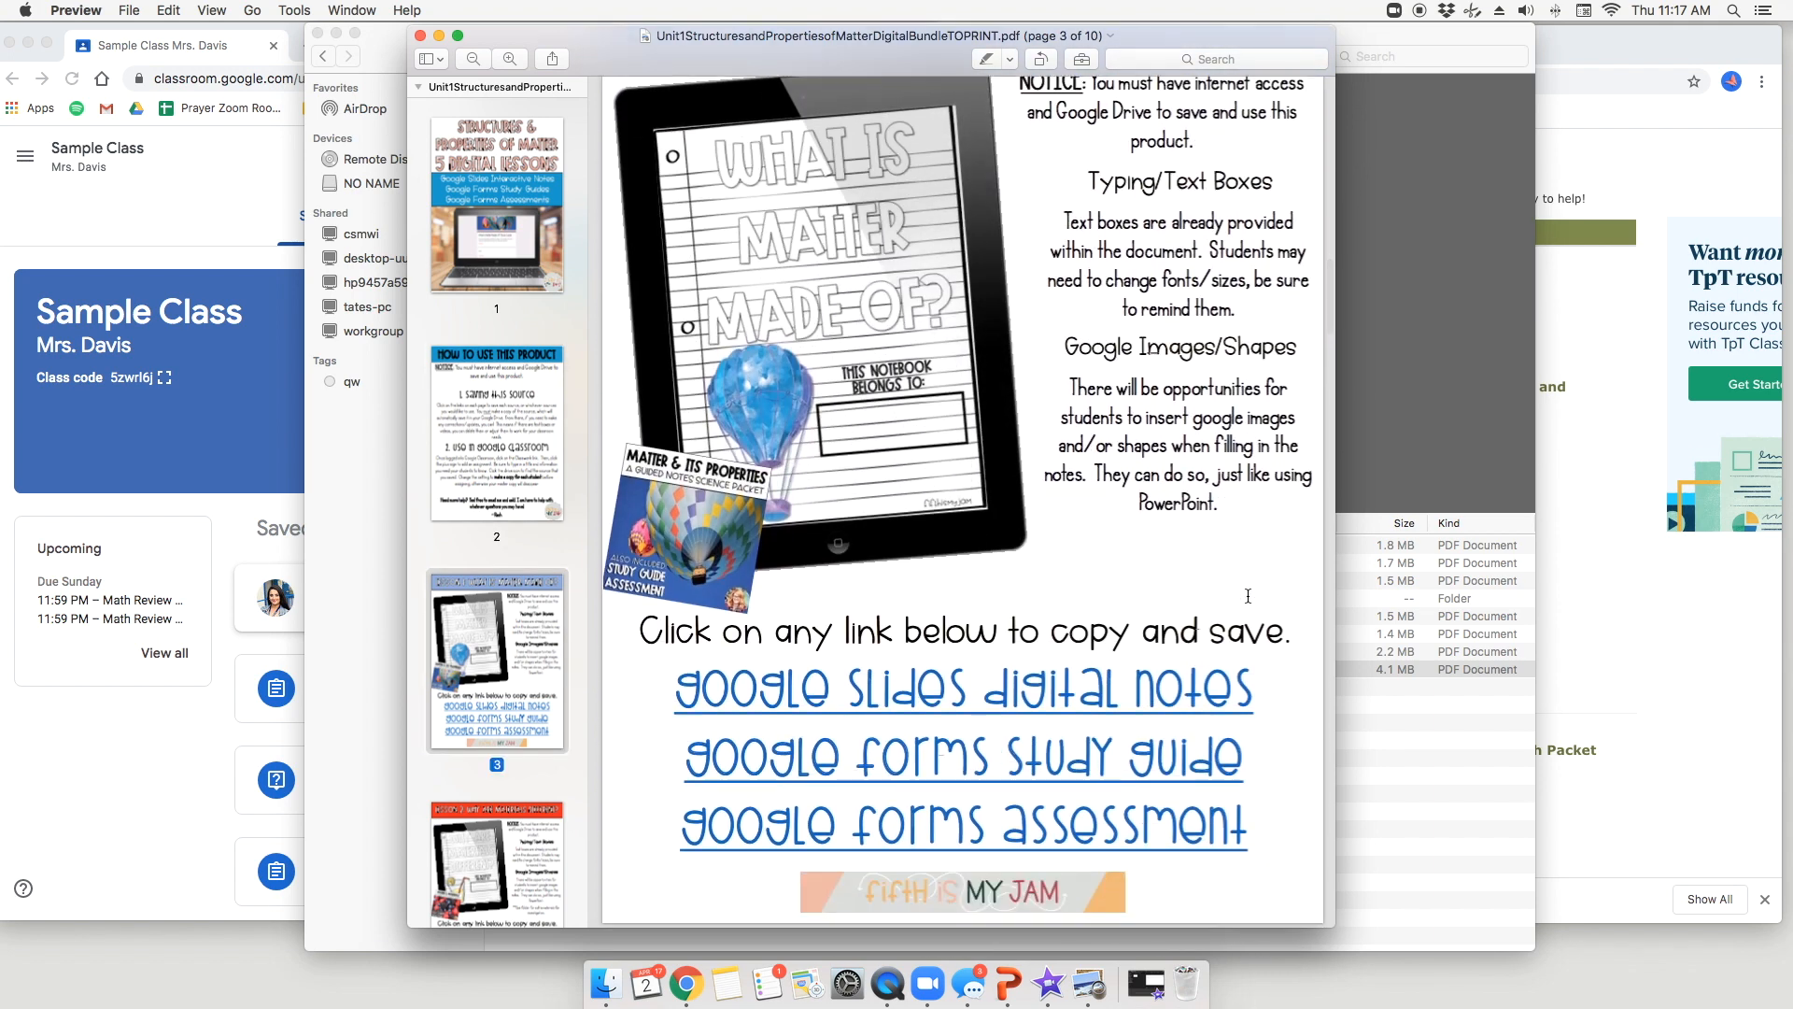
{"action": "left_click", "coordinate": [1093, 700]}
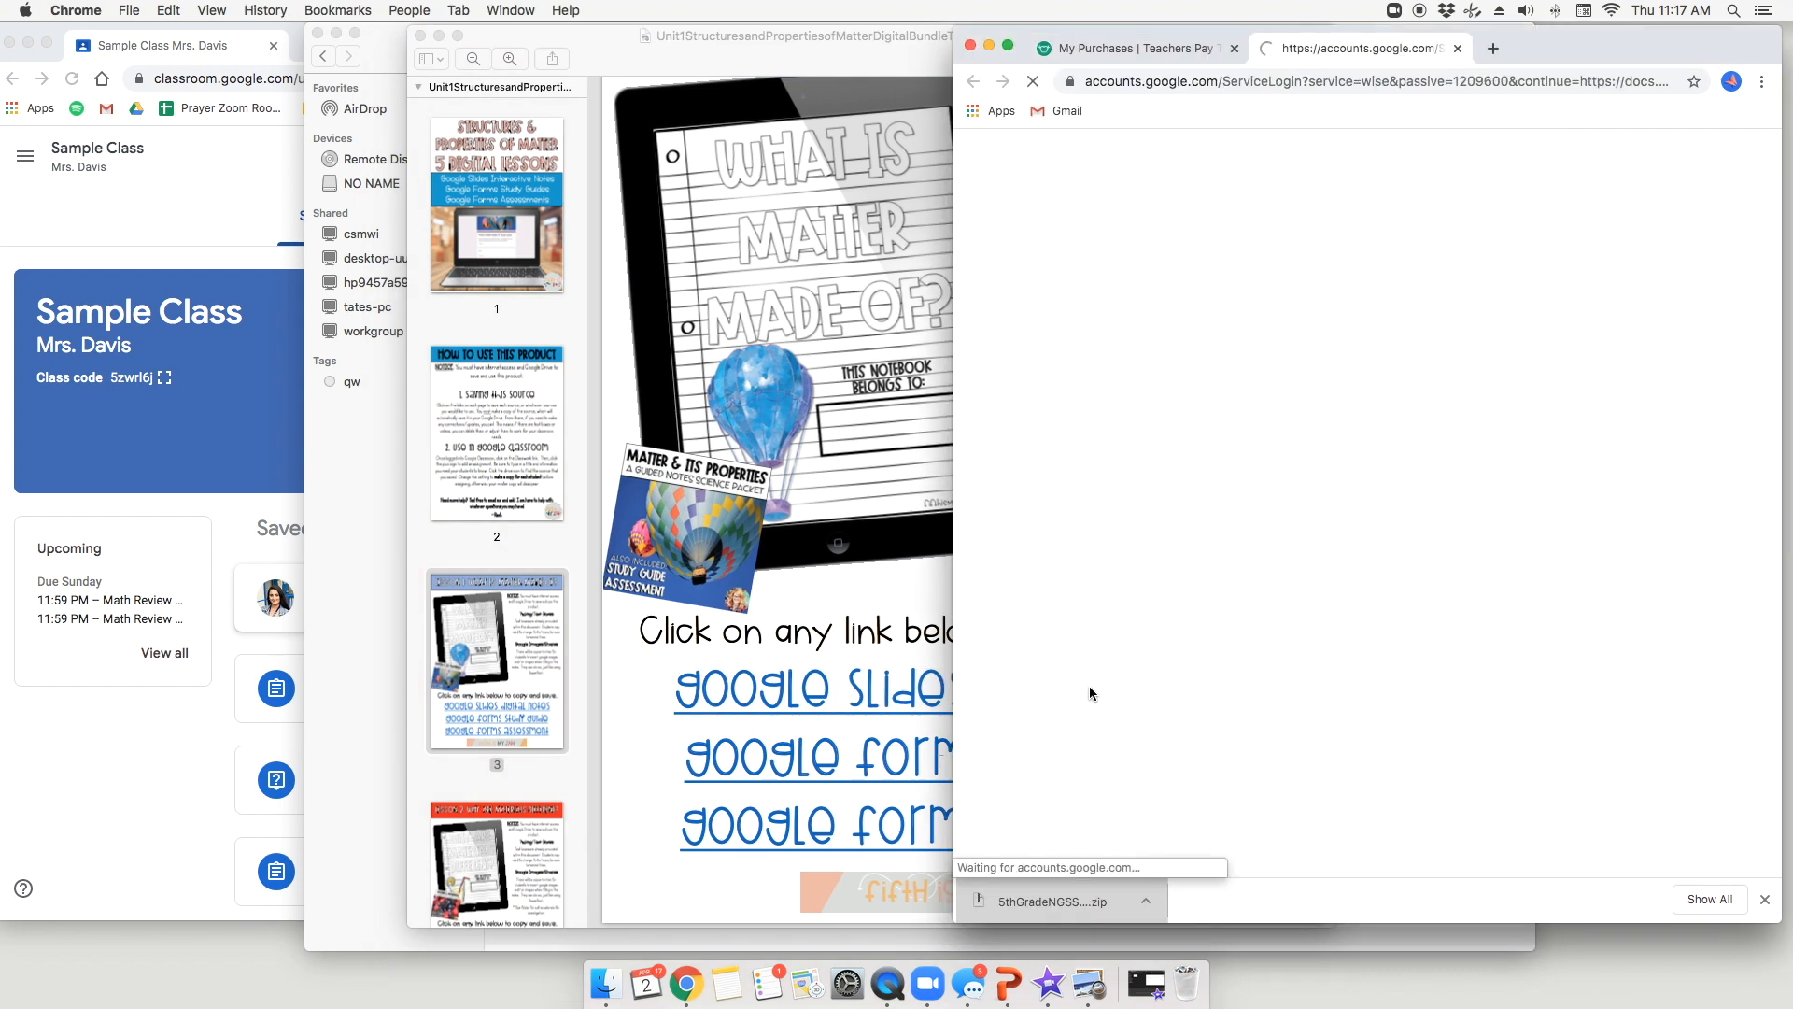
Sign in to Google with the teacher's e-mail and account password, save the password in the browser, and dismiss the sync offer
{"action": "left_click", "coordinate": [1287, 482]}
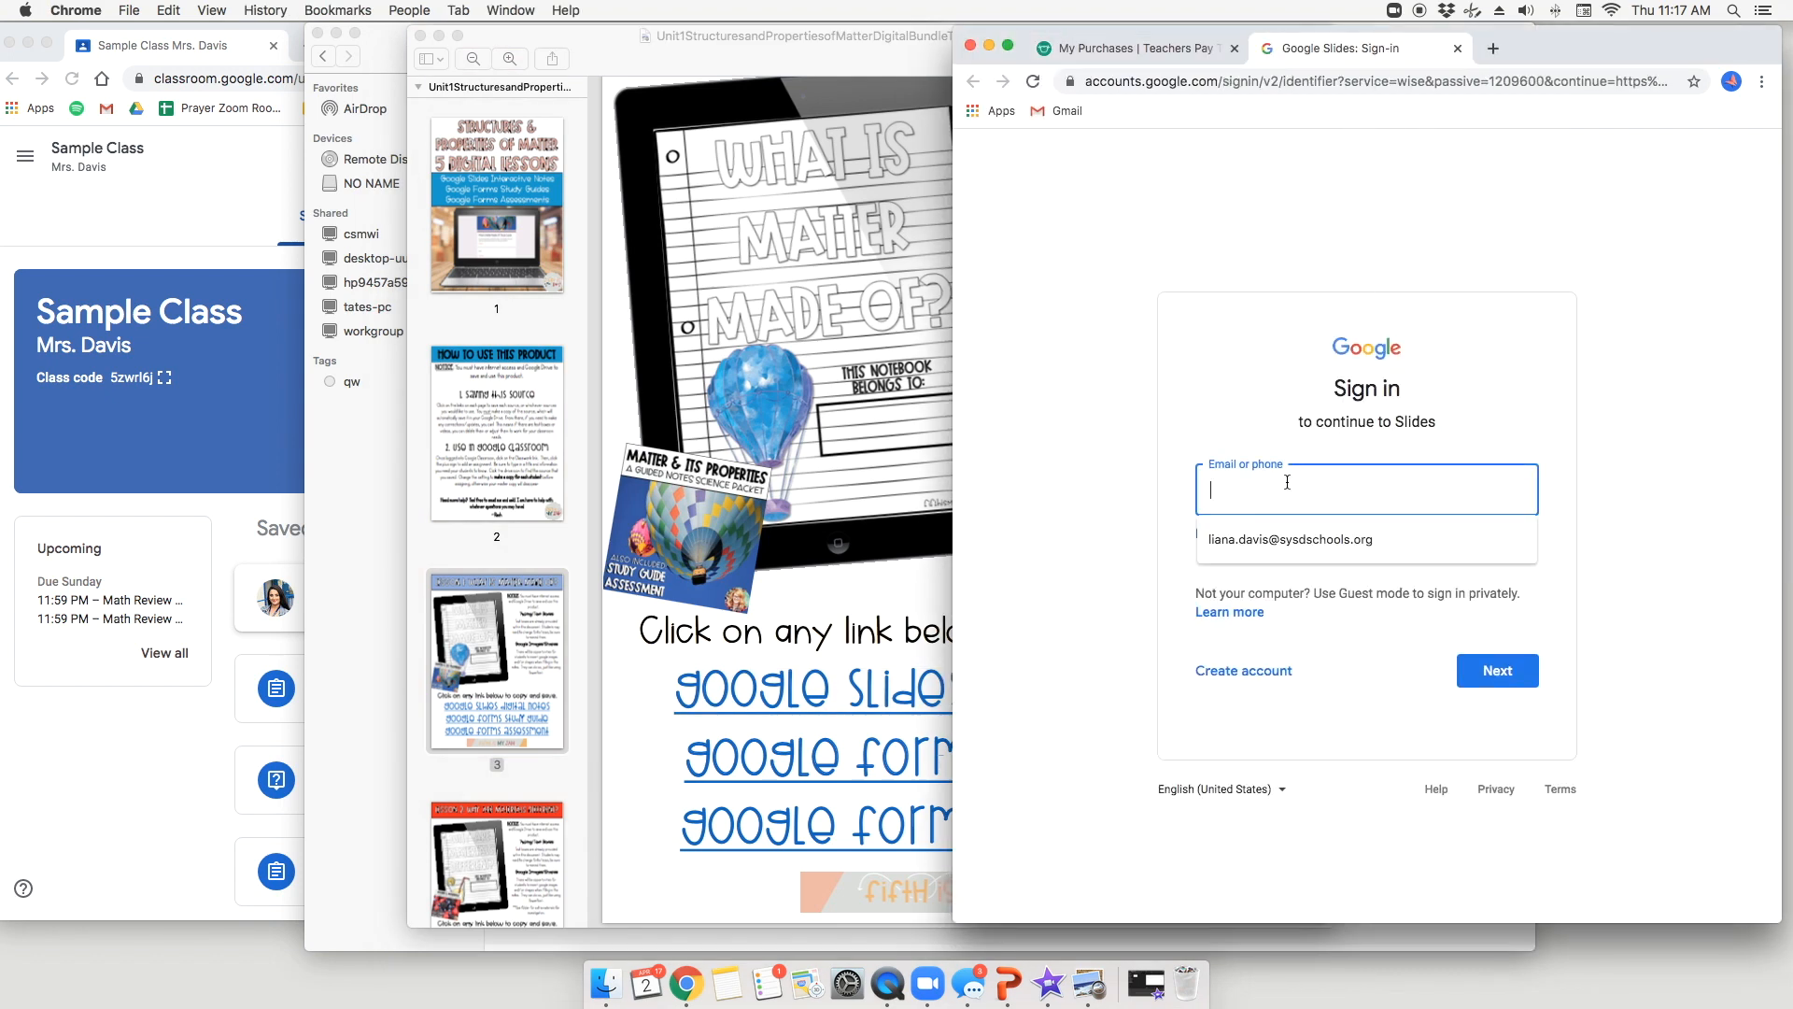
{"action": "left_click", "coordinate": [1280, 540]}
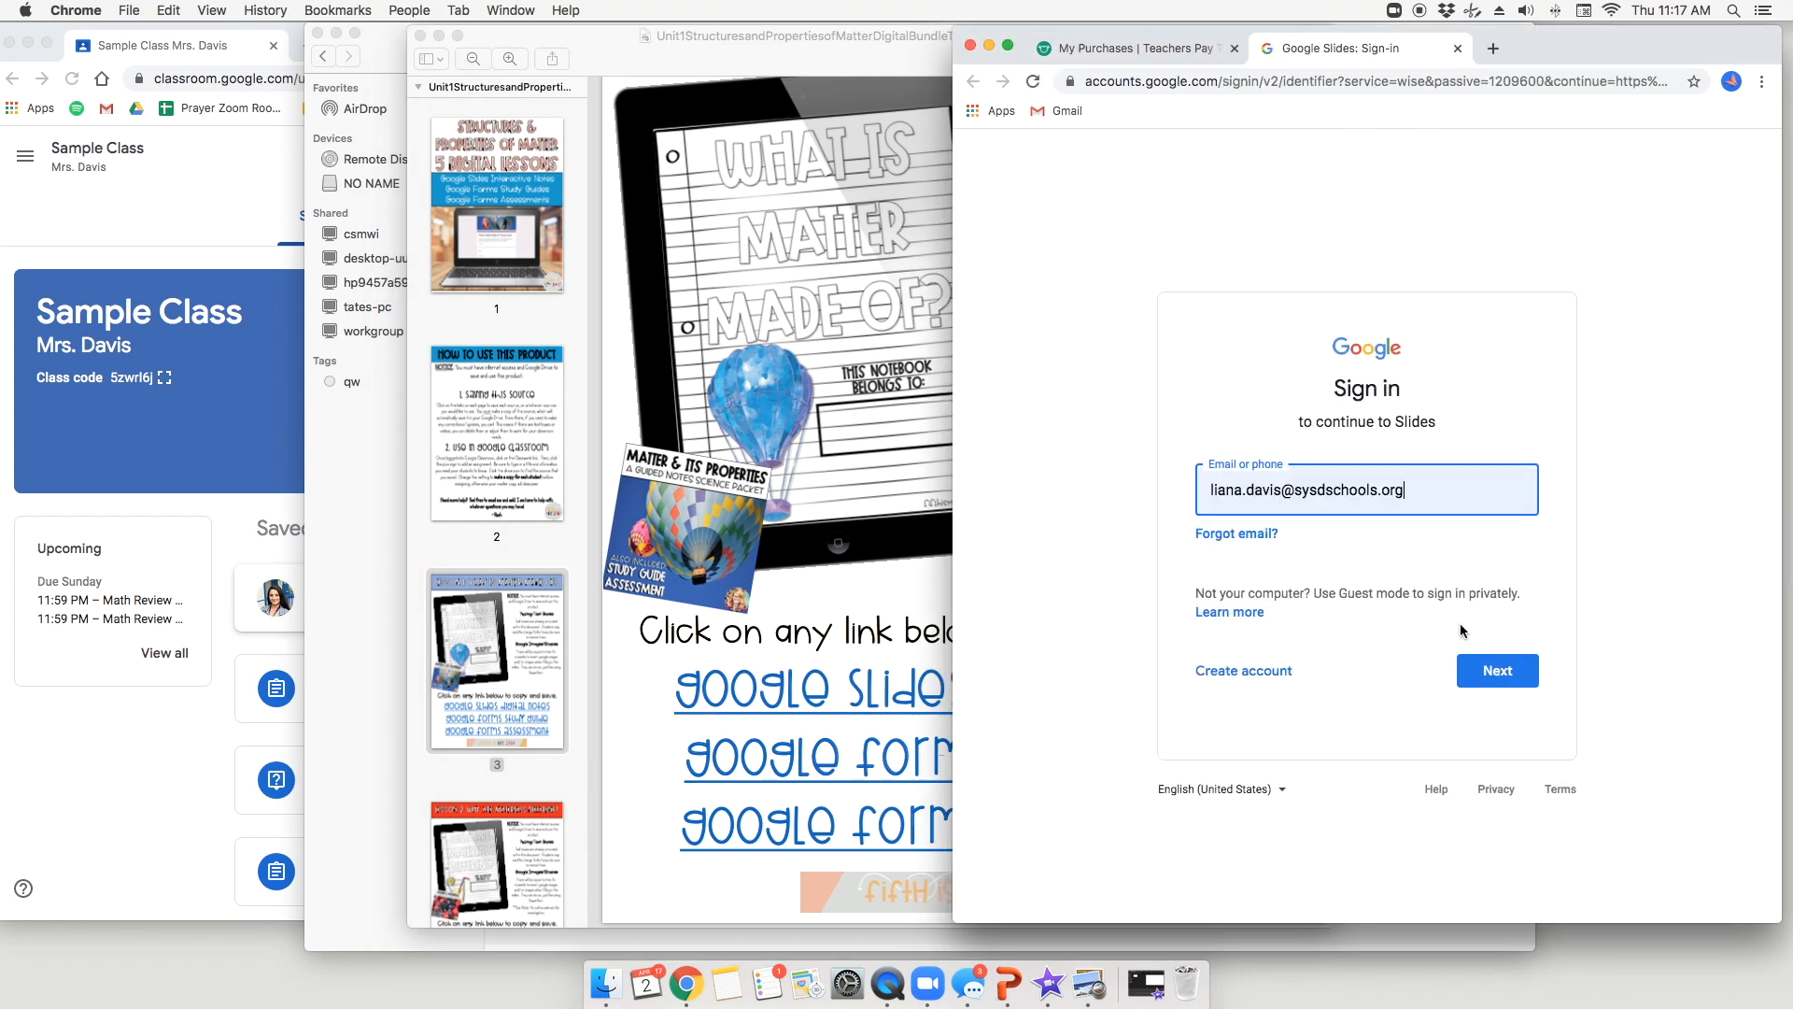
{"action": "left_click", "coordinate": [1500, 670]}
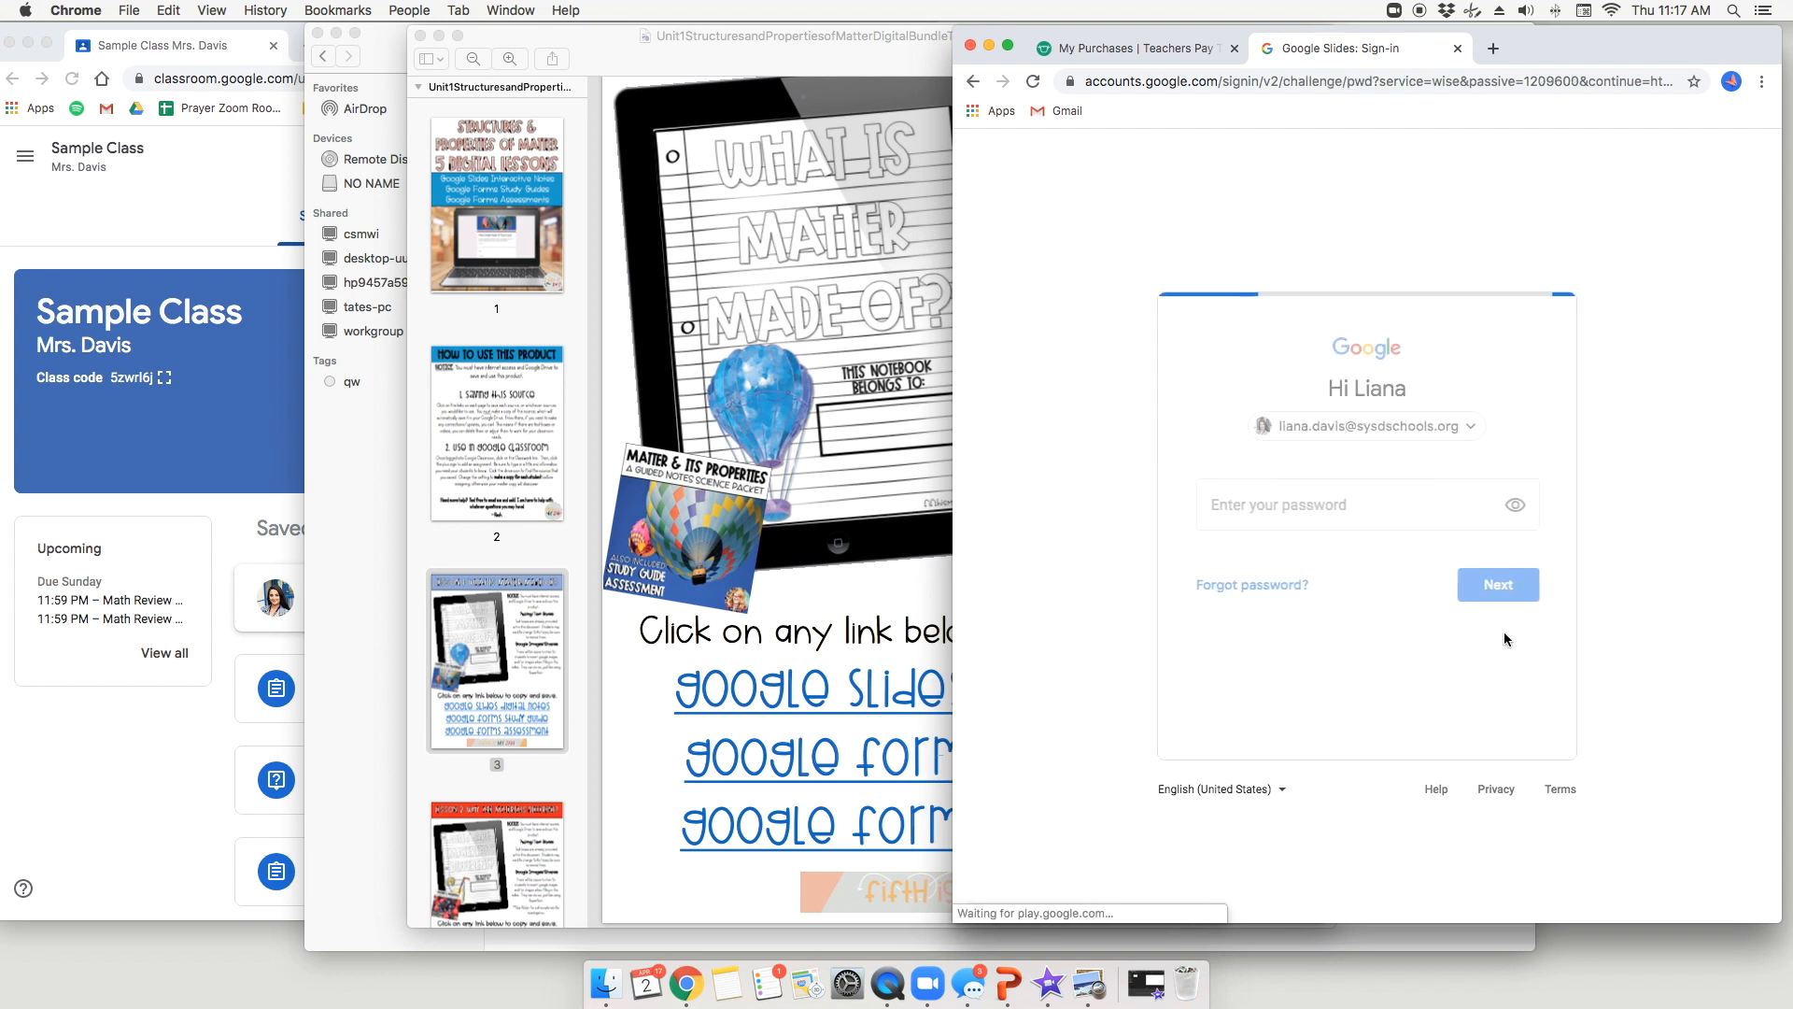
{"action": "type", "text": "•"}
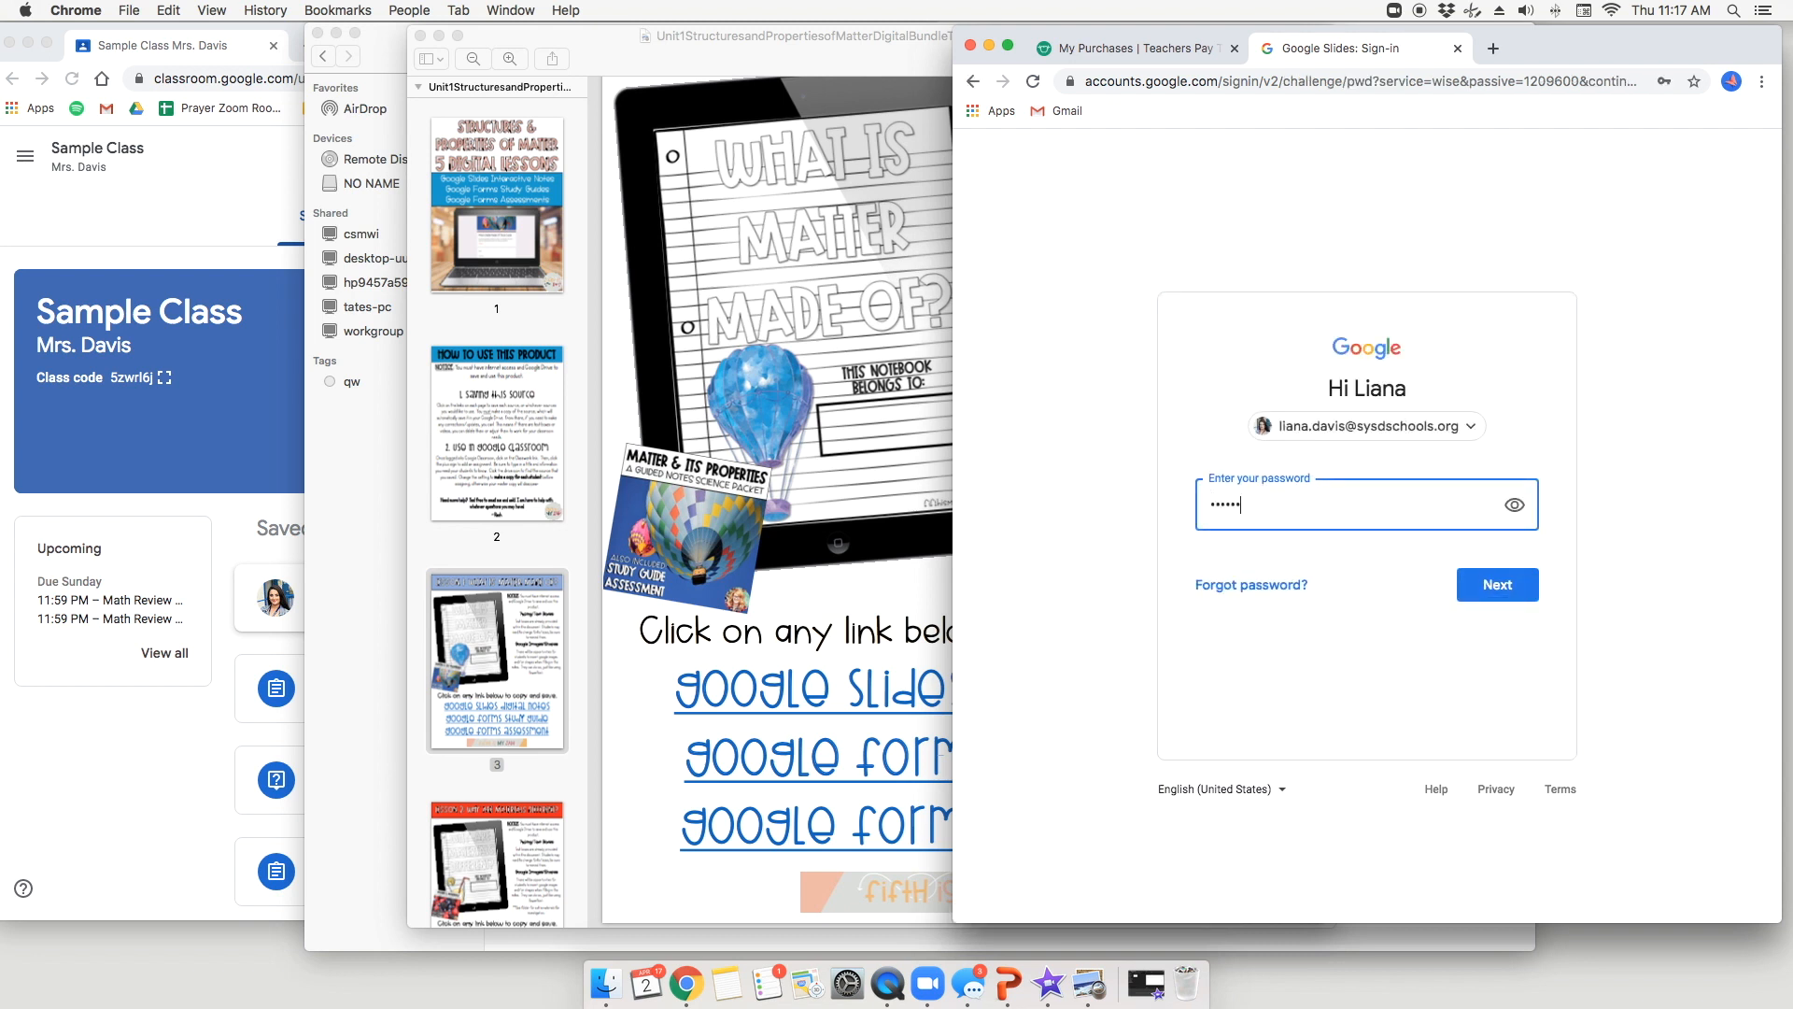
{"action": "key", "text": "Return"}
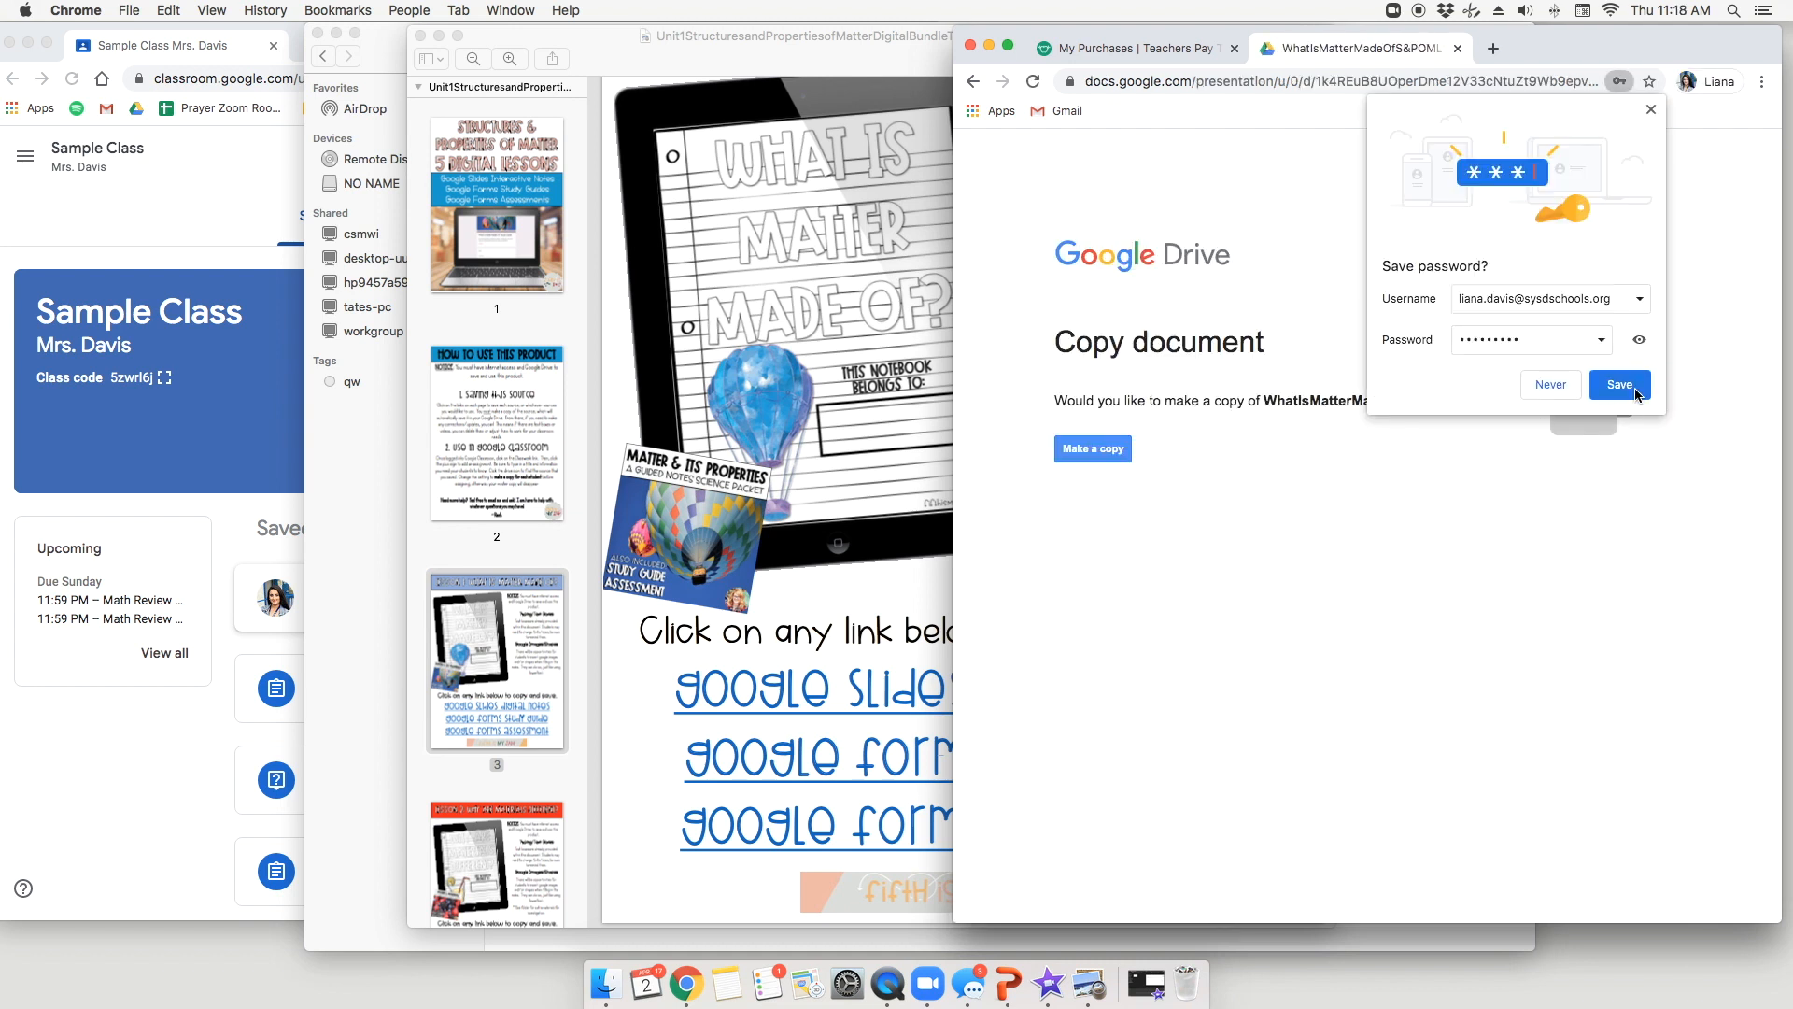
{"action": "left_click", "coordinate": [1619, 385]}
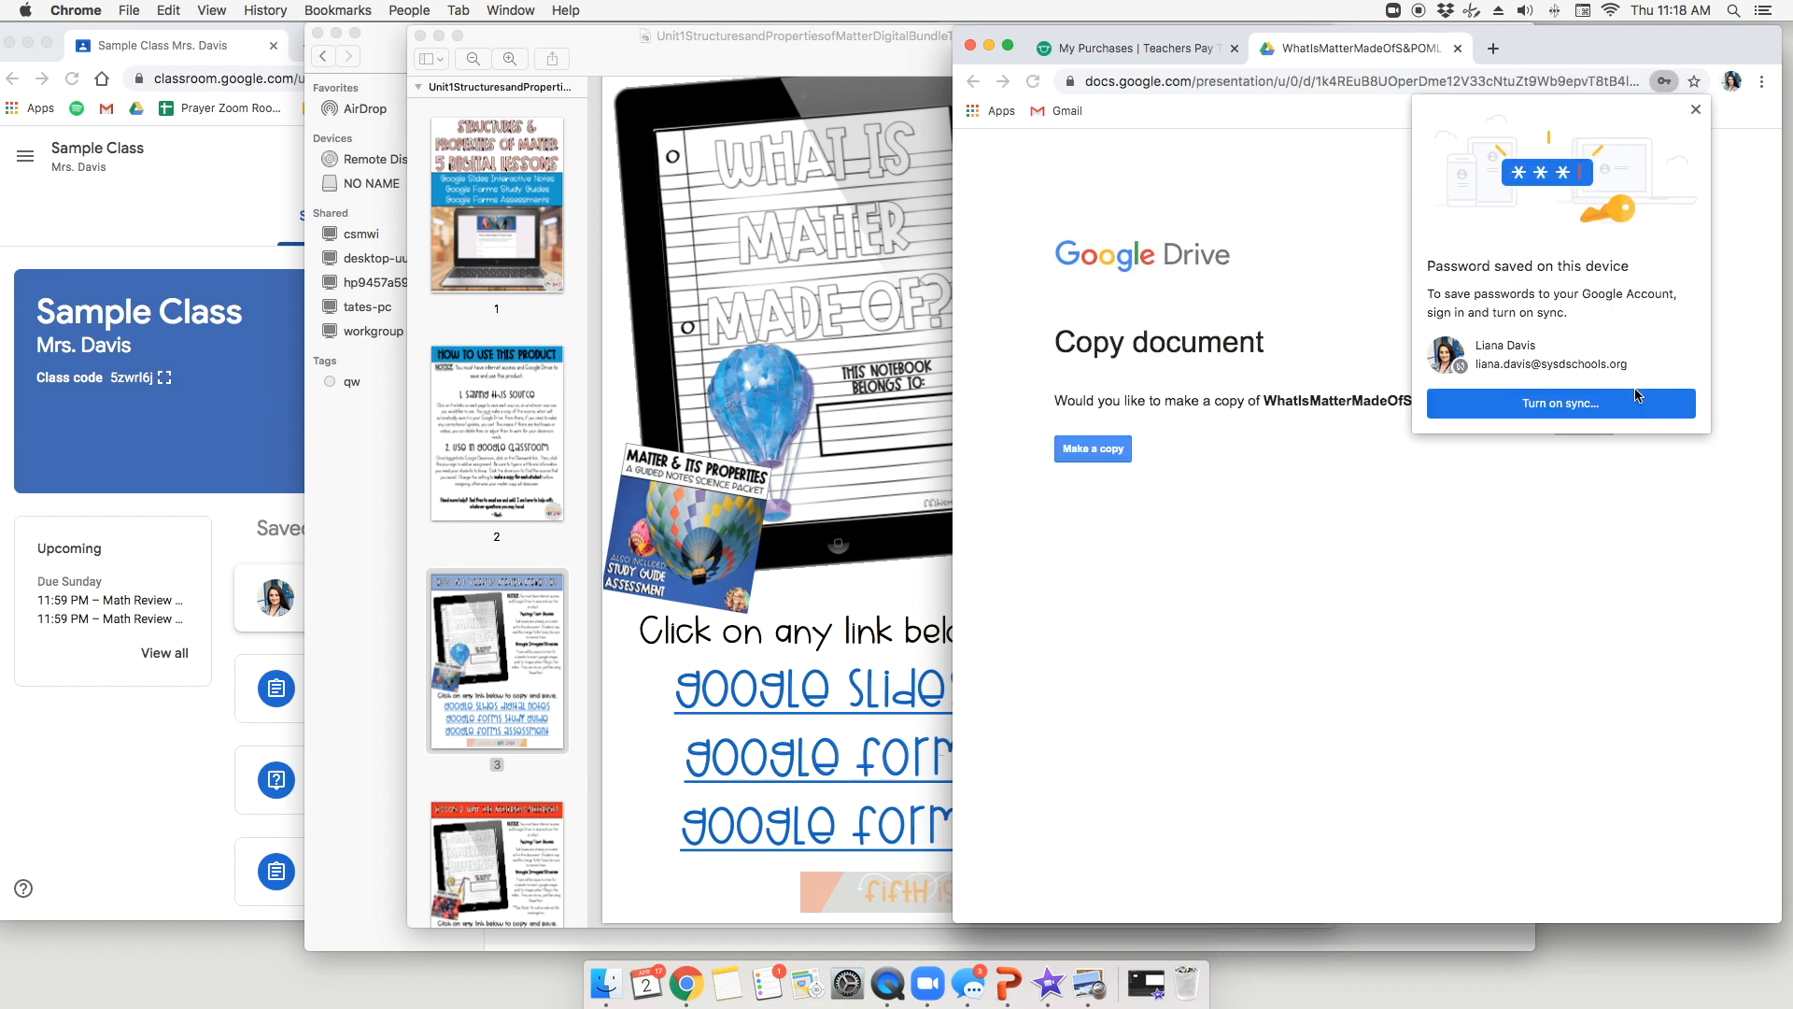
{"action": "left_click", "coordinate": [1697, 109]}
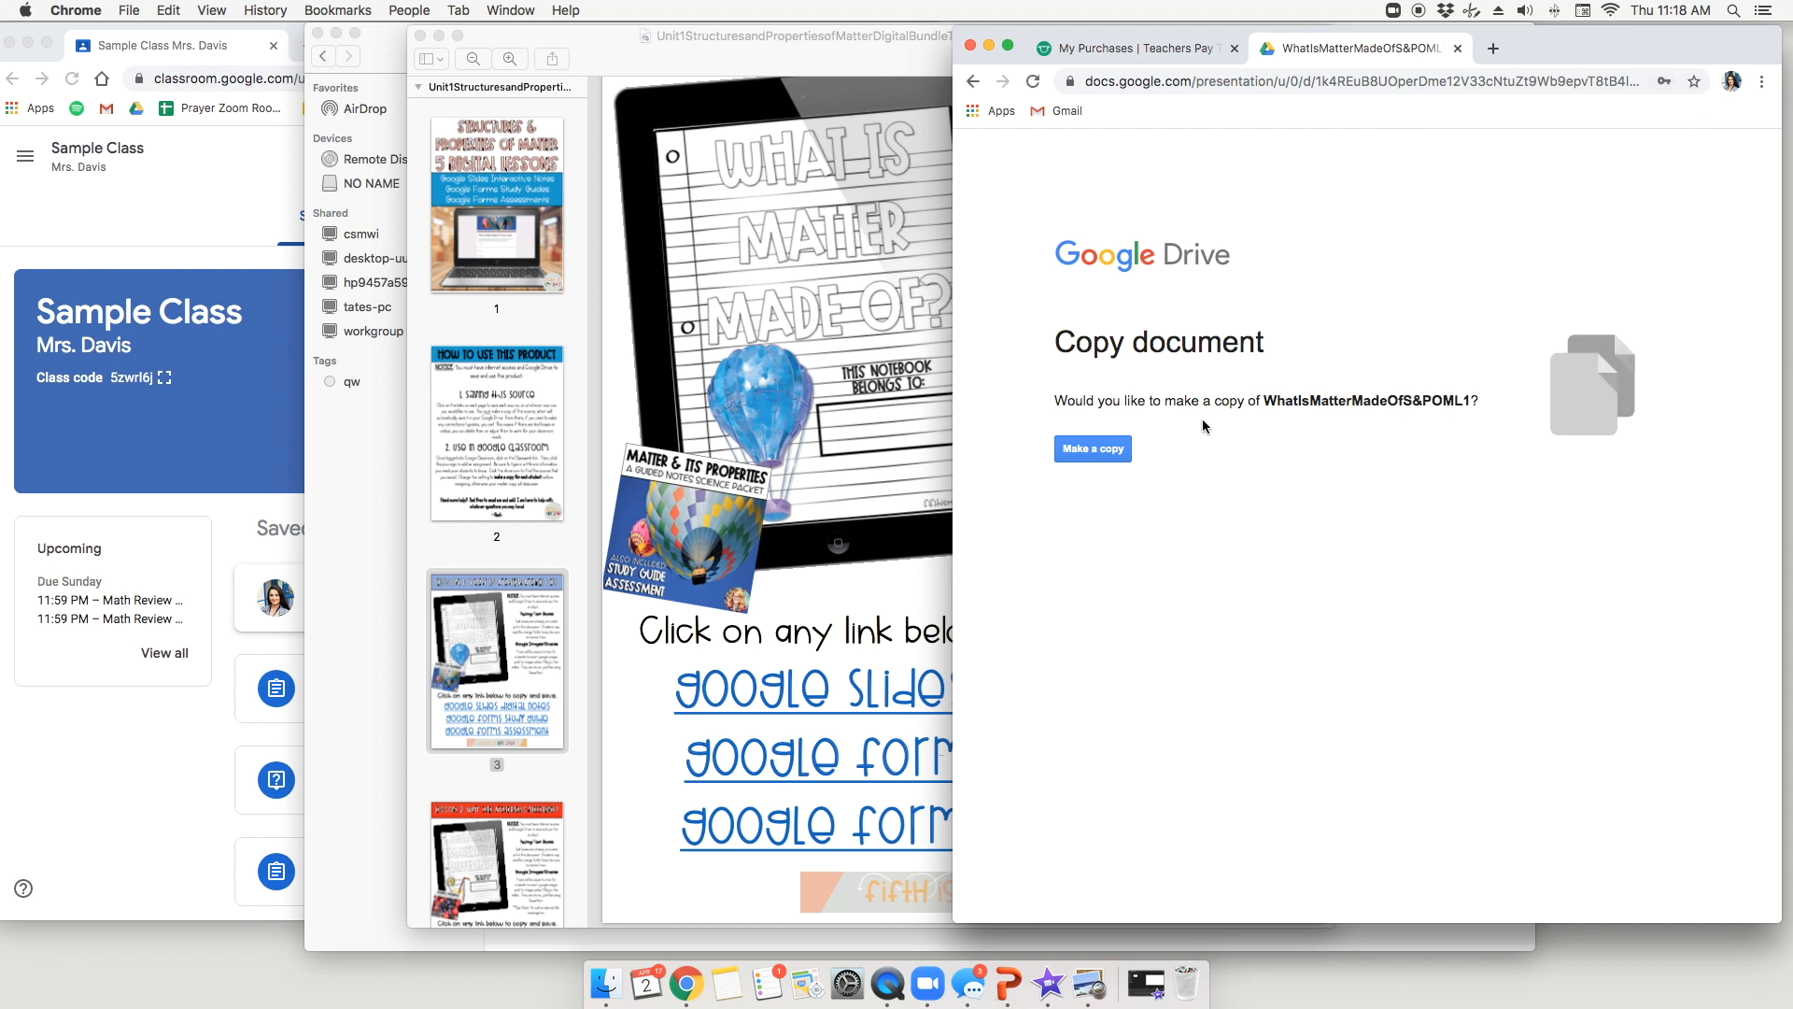
Make a copy of the WhatIsMatterMadeOfS&POML1 presentation and rename it What Is Matter Made Of
{"action": "left_click", "coordinate": [1091, 455]}
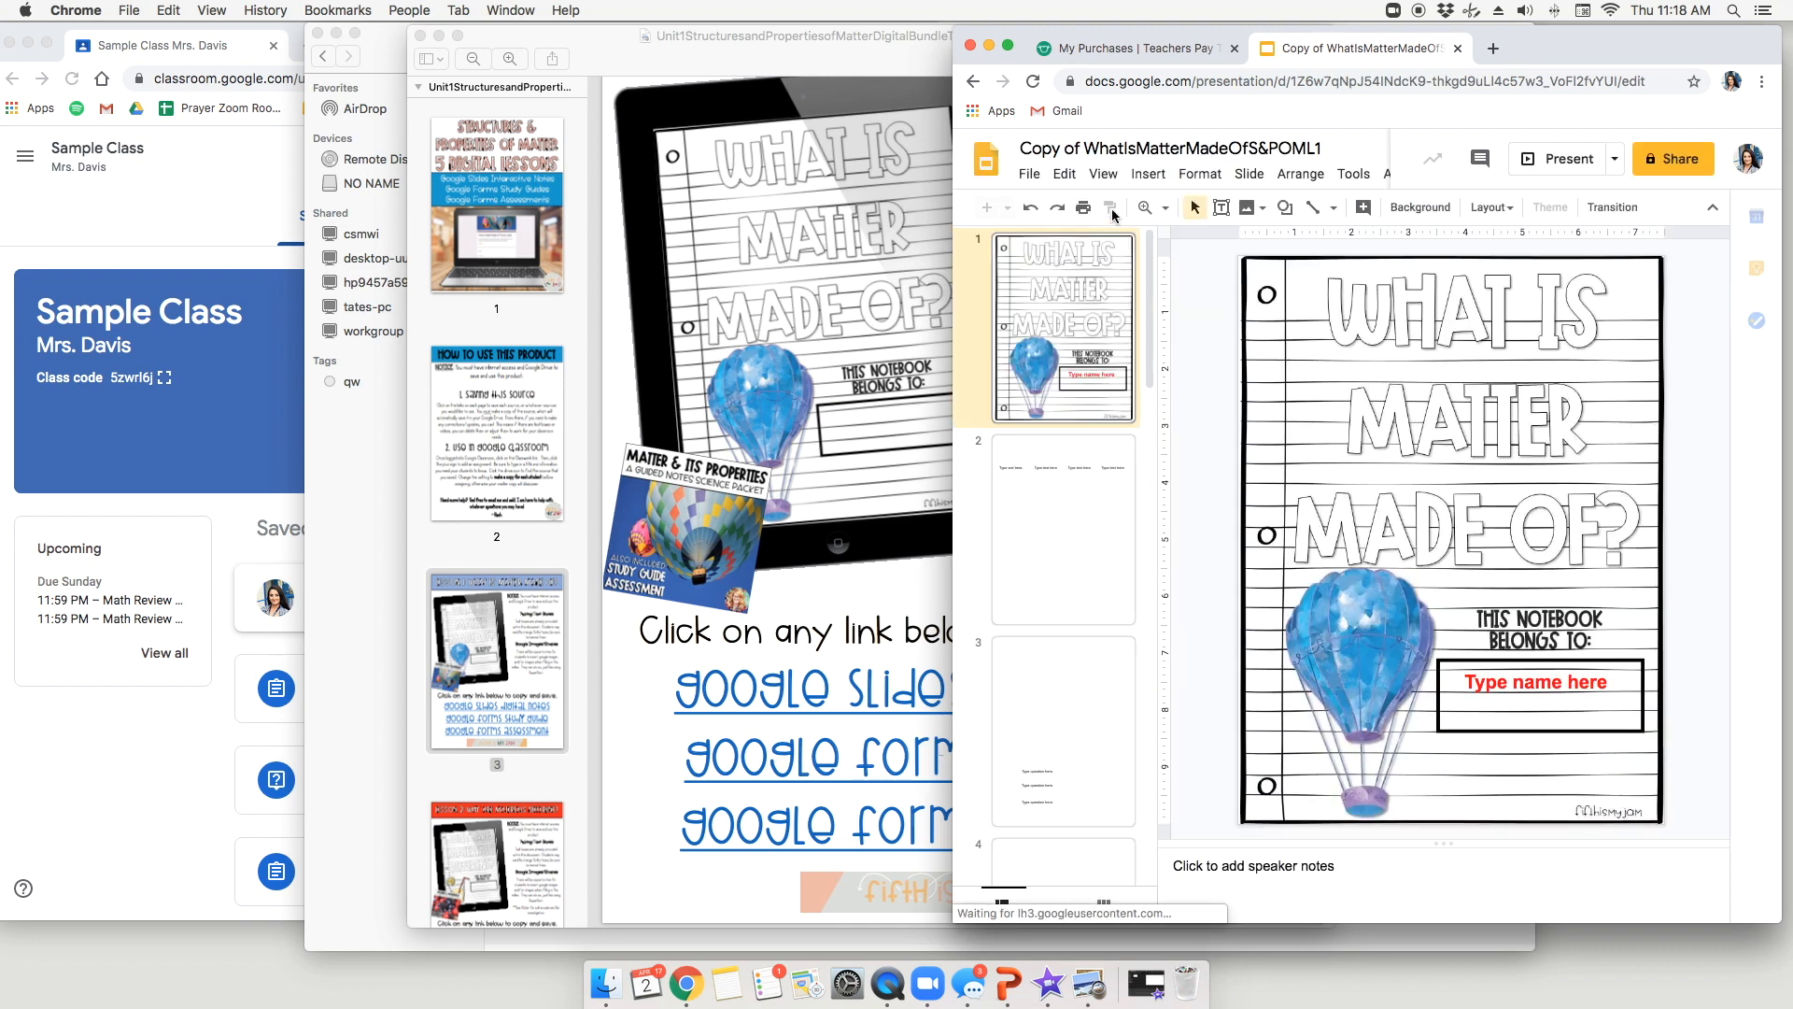
{"action": "left_click_drag", "start_coordinate": [1085, 149], "coordinate": [911, 136]}
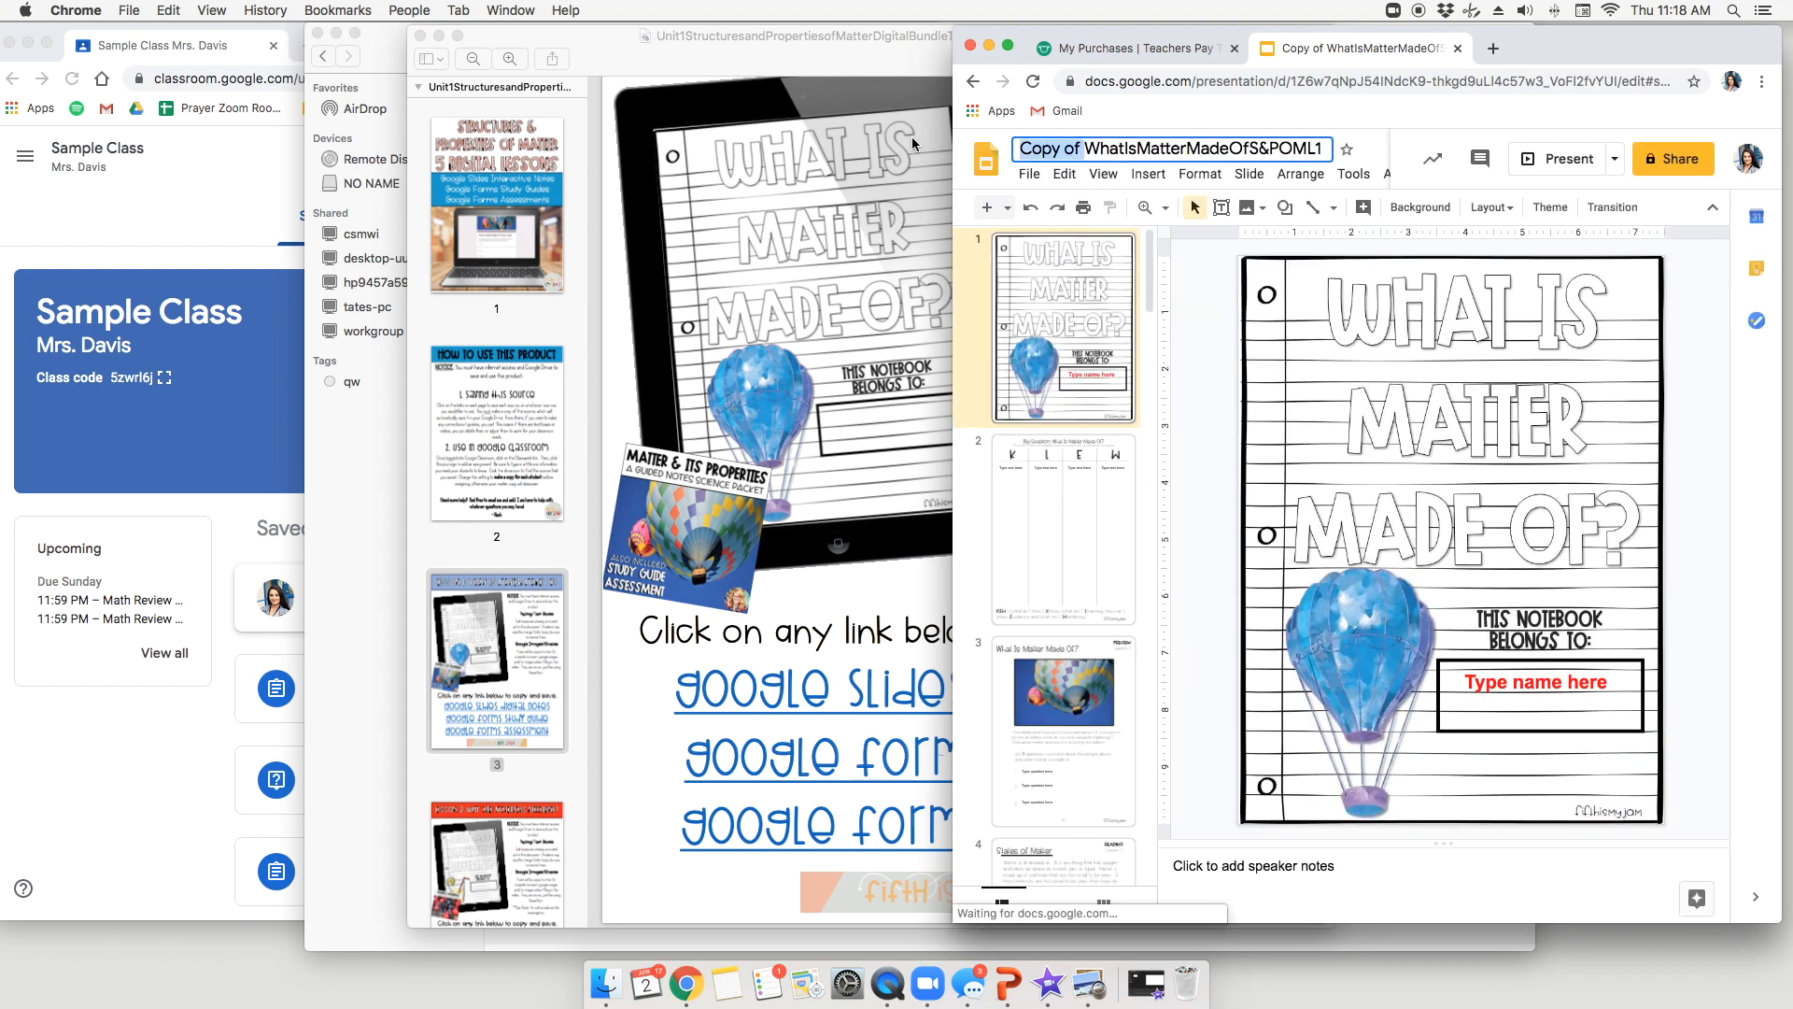
{"action": "key", "text": "BackSpace"}
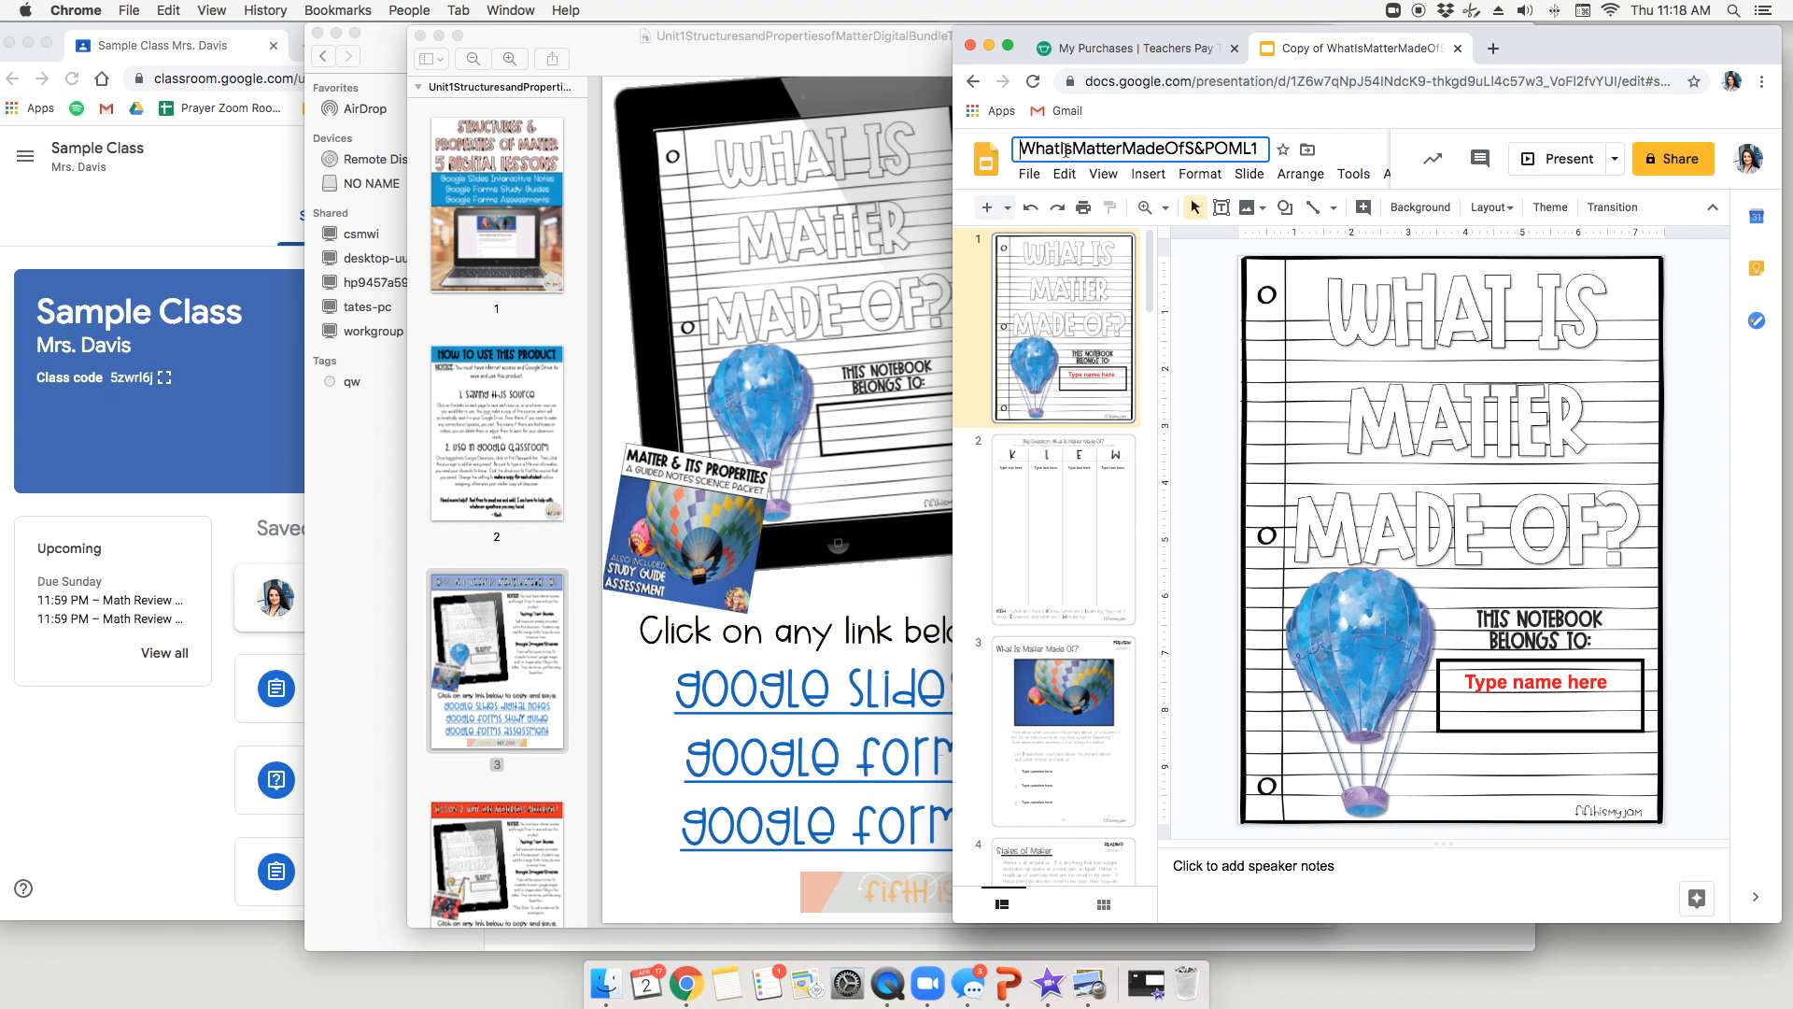
{"action": "left_click", "coordinate": [1190, 148]}
{"action": "left_click_drag", "start_coordinate": [1182, 148], "coordinate": [1261, 147]}
{"action": "key", "text": "BackSpace"}
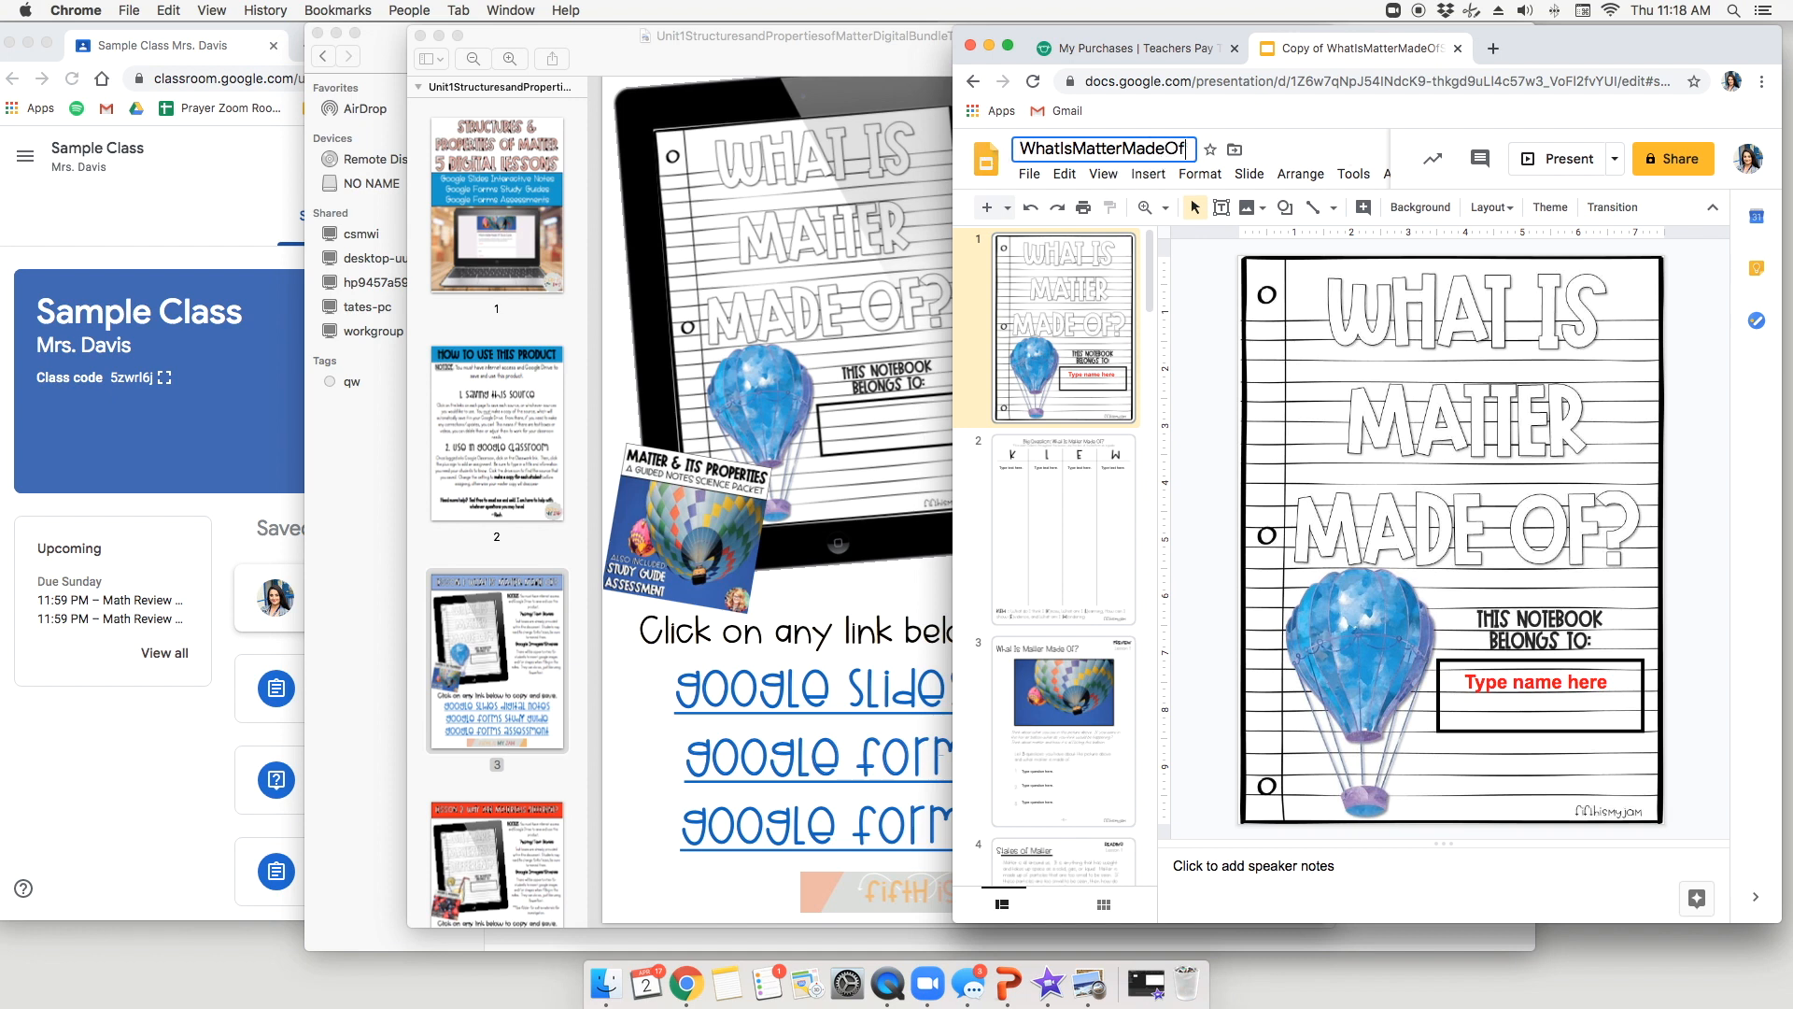
{"action": "left_click", "coordinate": [1060, 149]}
{"action": "left_click", "coordinate": [1077, 148]}
{"action": "left_click", "coordinate": [1130, 149]}
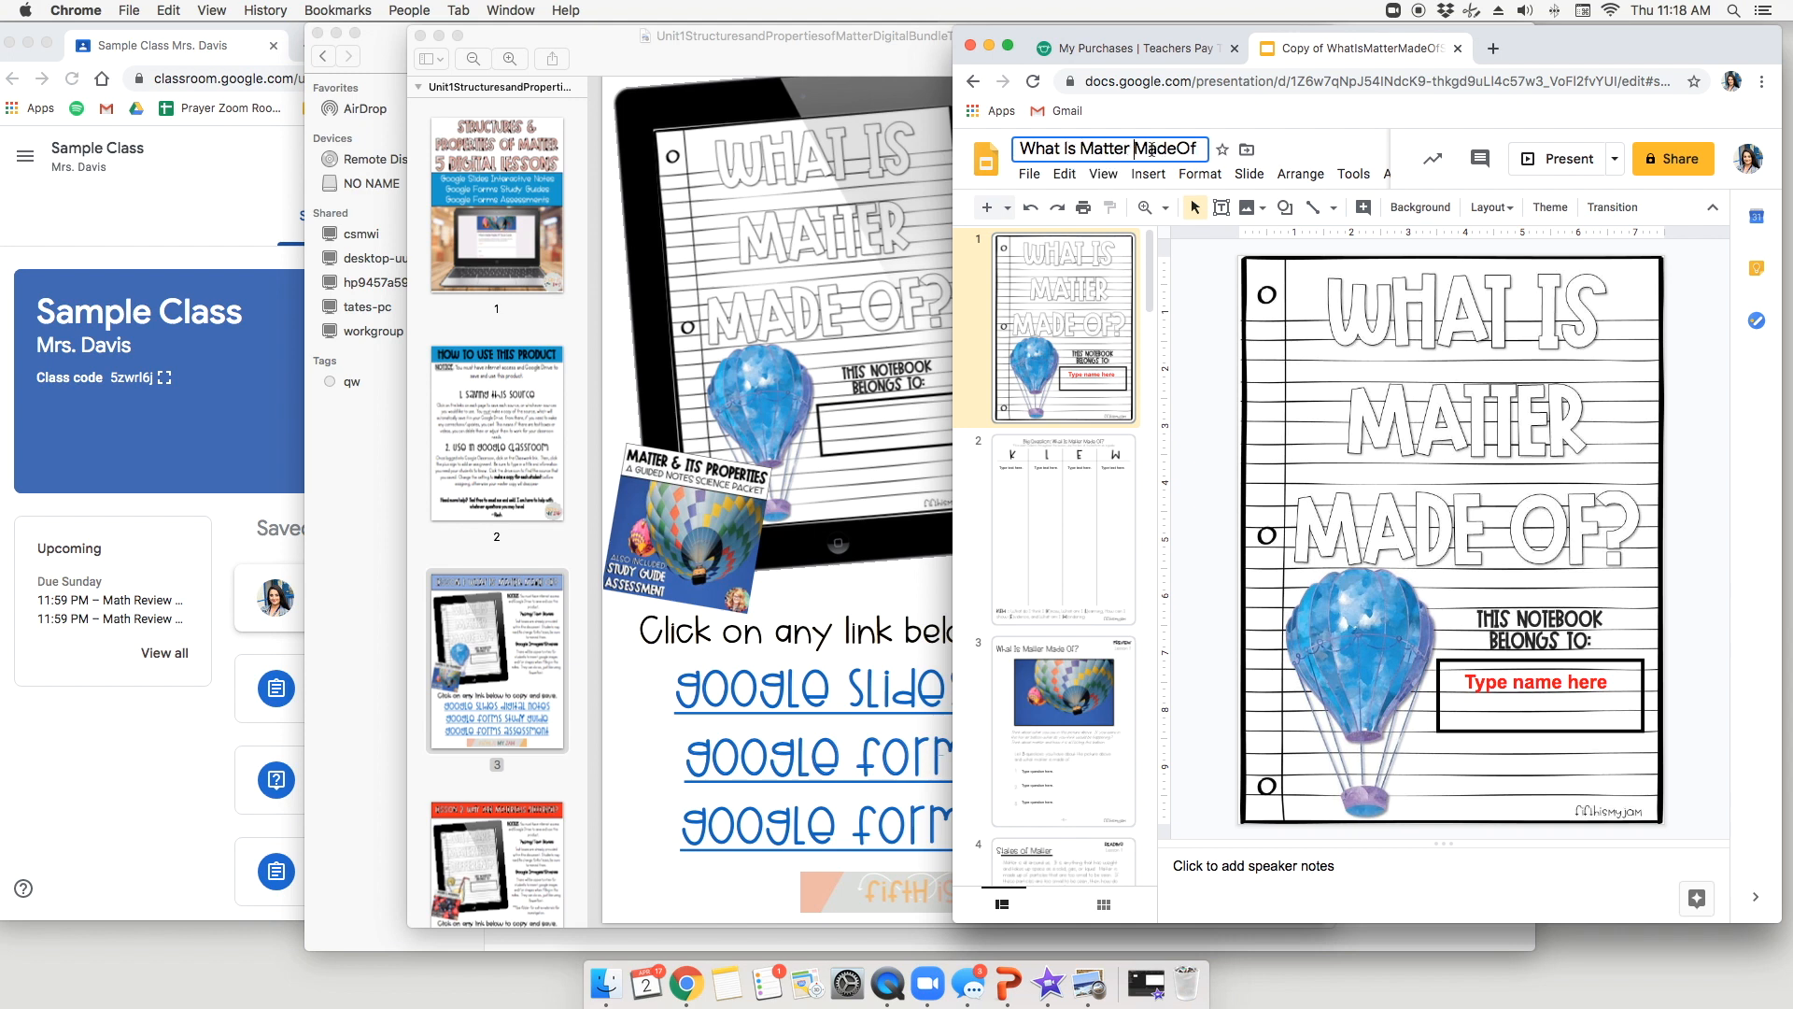
{"action": "left_click", "coordinate": [1174, 147]}
Create a new My Drive folder named 5th Grade Matter and move the presentation into it
{"action": "left_click", "coordinate": [1029, 174]}
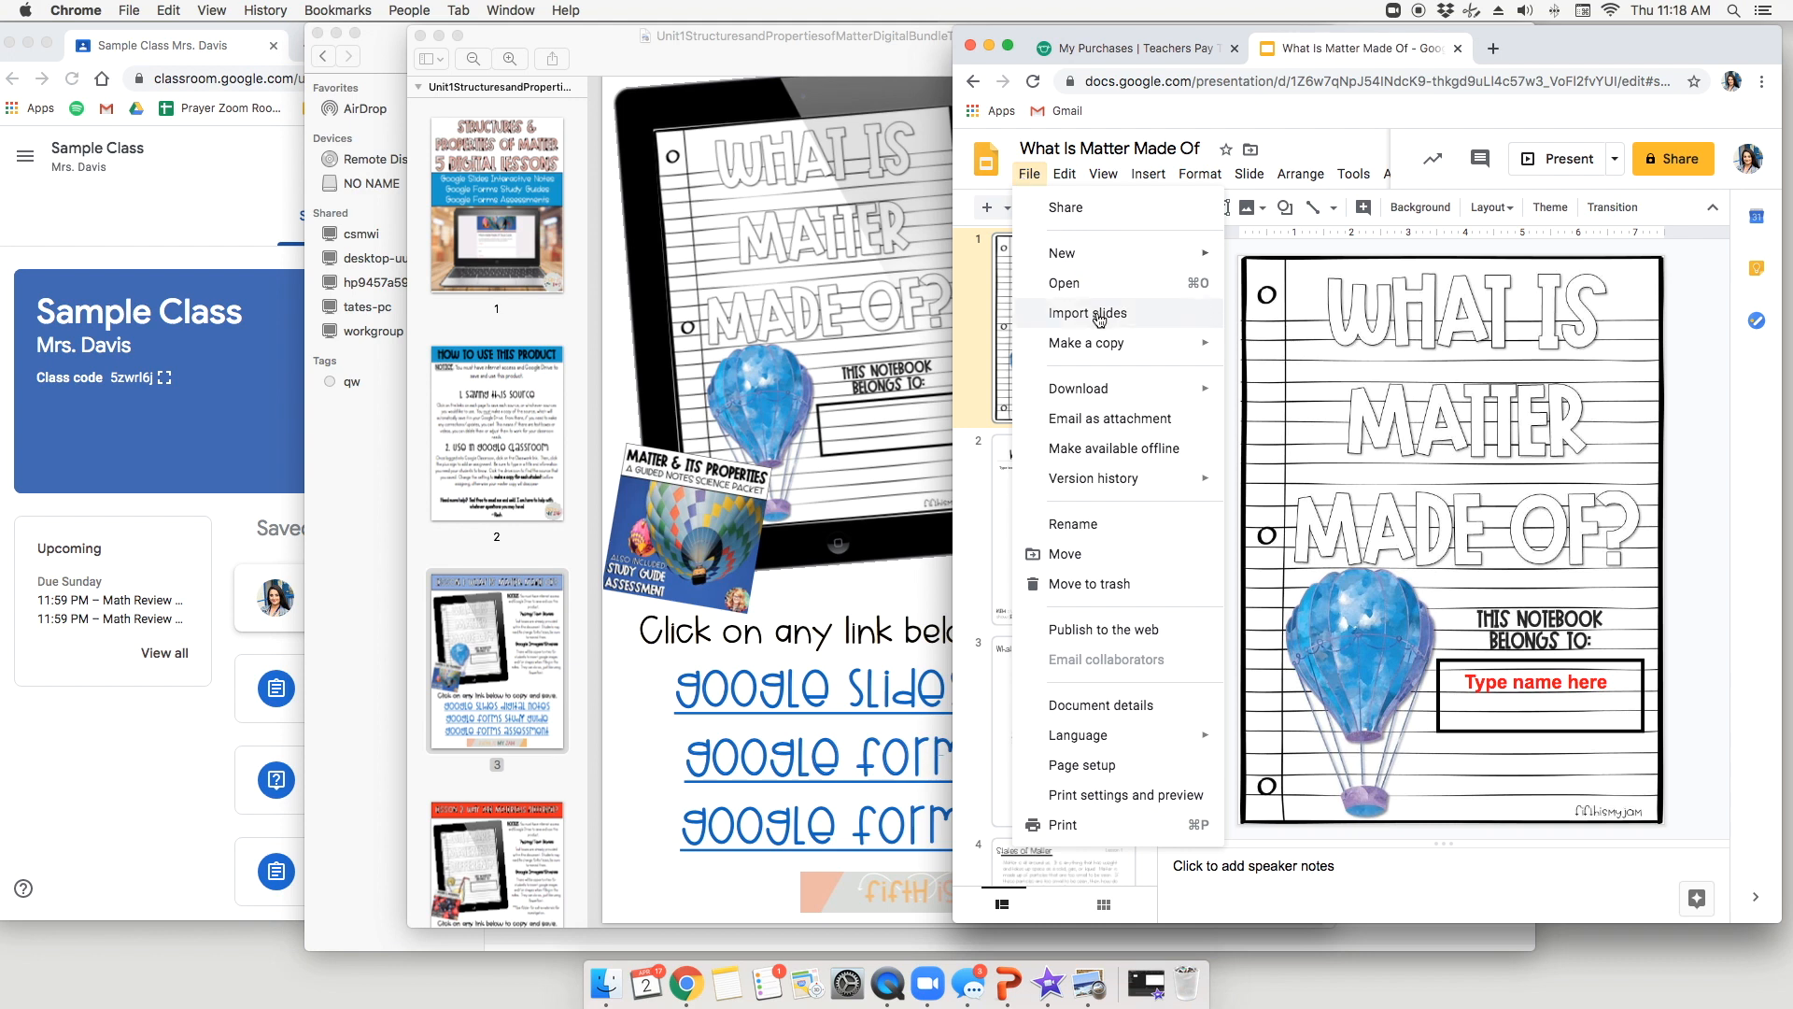
{"action": "left_click", "coordinate": [1086, 555]}
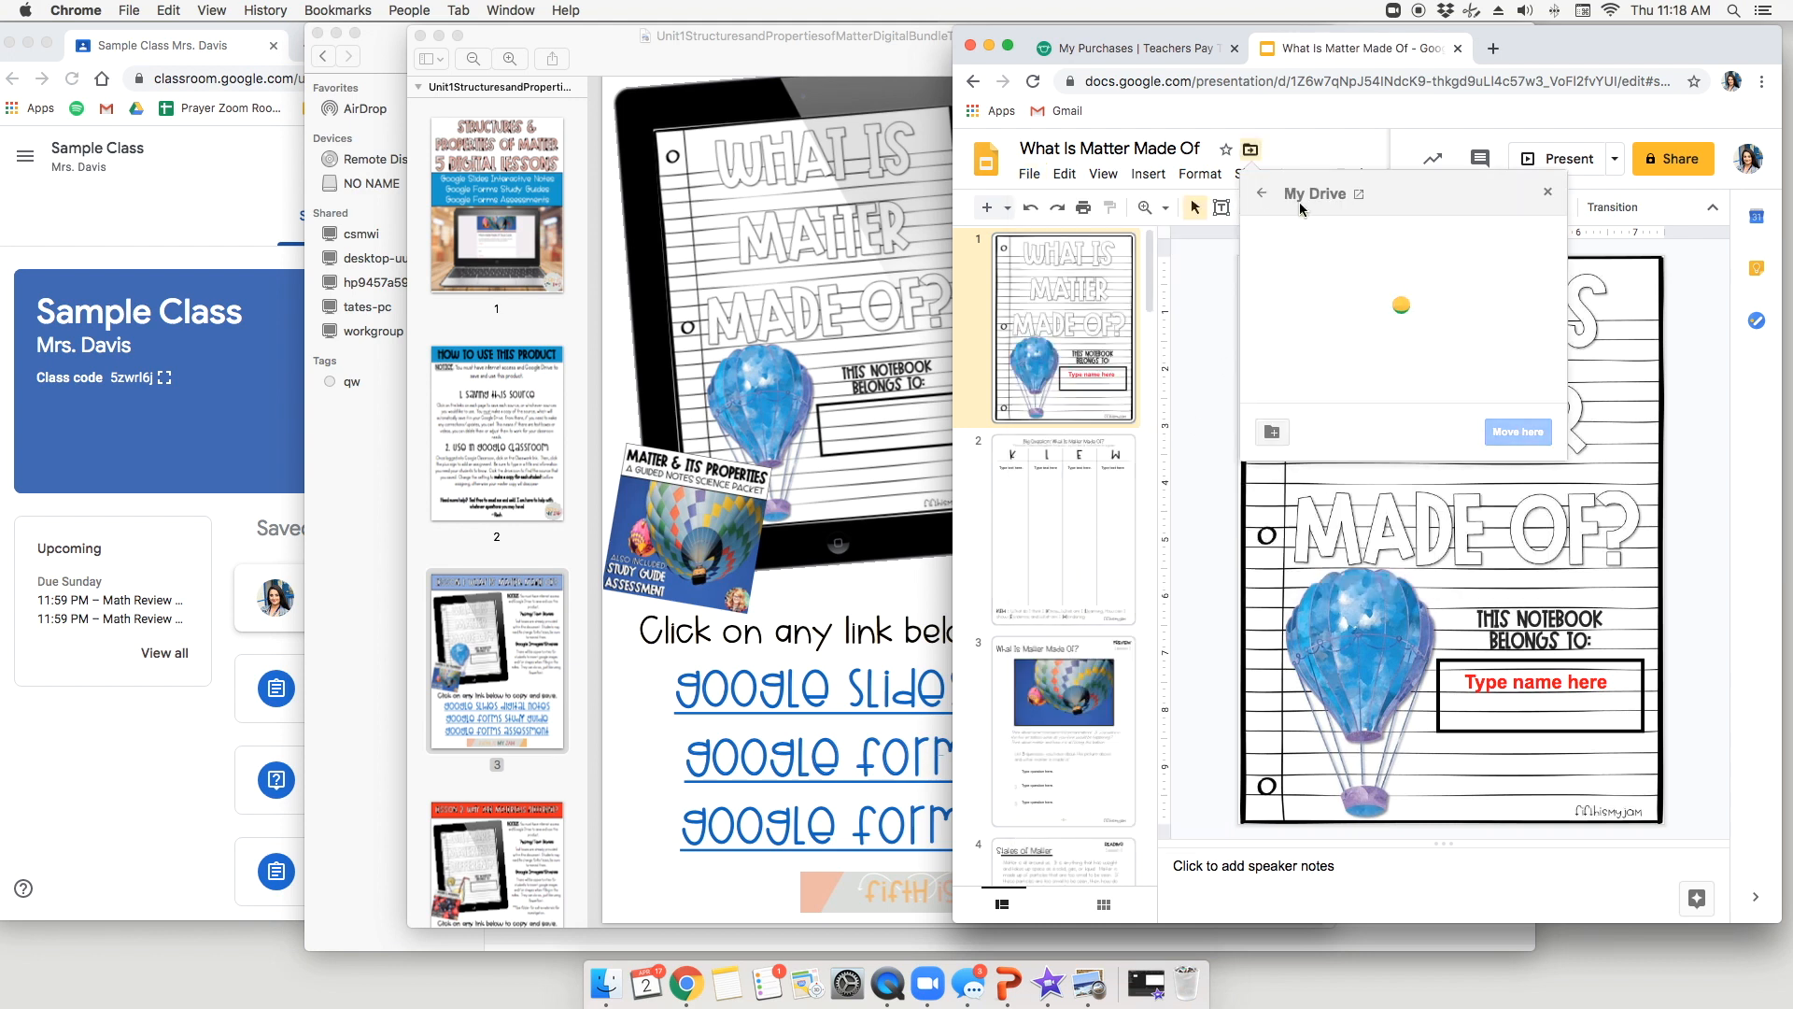
{"action": "scroll", "coordinate": [1448, 328], "scroll_direction": "down", "scroll_amount": 5}
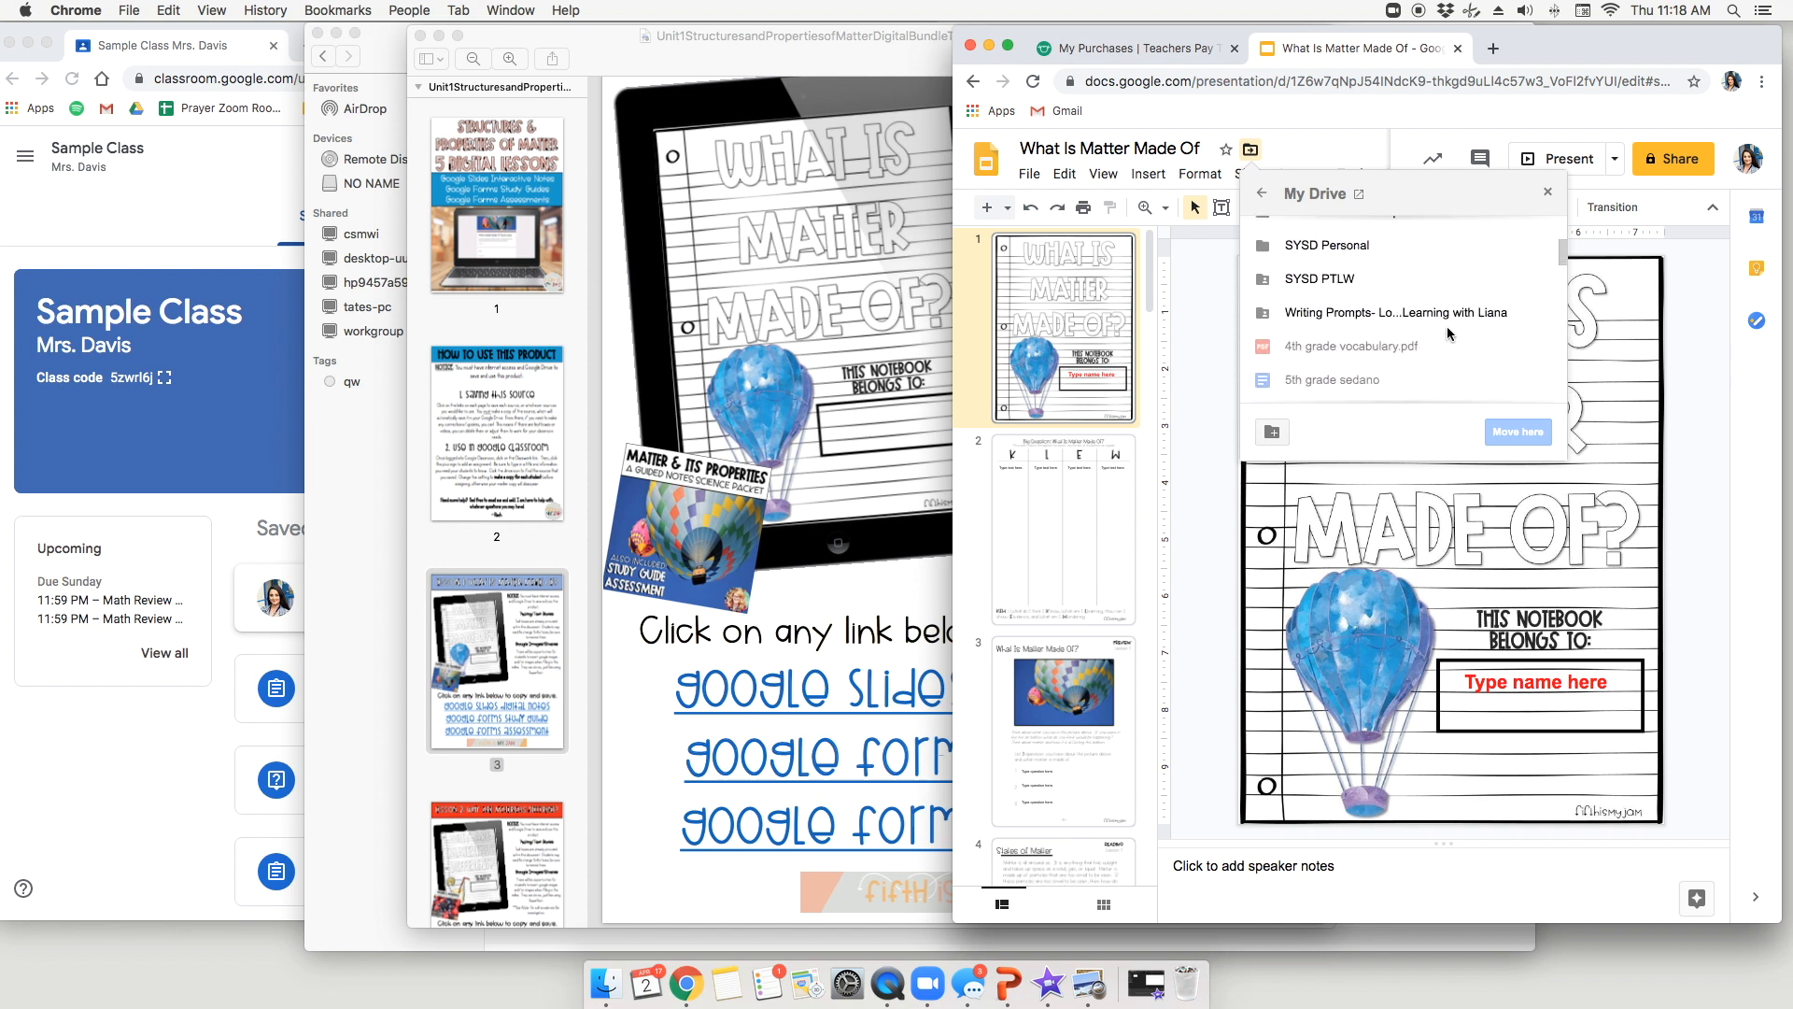
{"action": "scroll", "coordinate": [1448, 329], "scroll_direction": "up", "scroll_amount": 5}
{"action": "left_click", "coordinate": [1272, 432]}
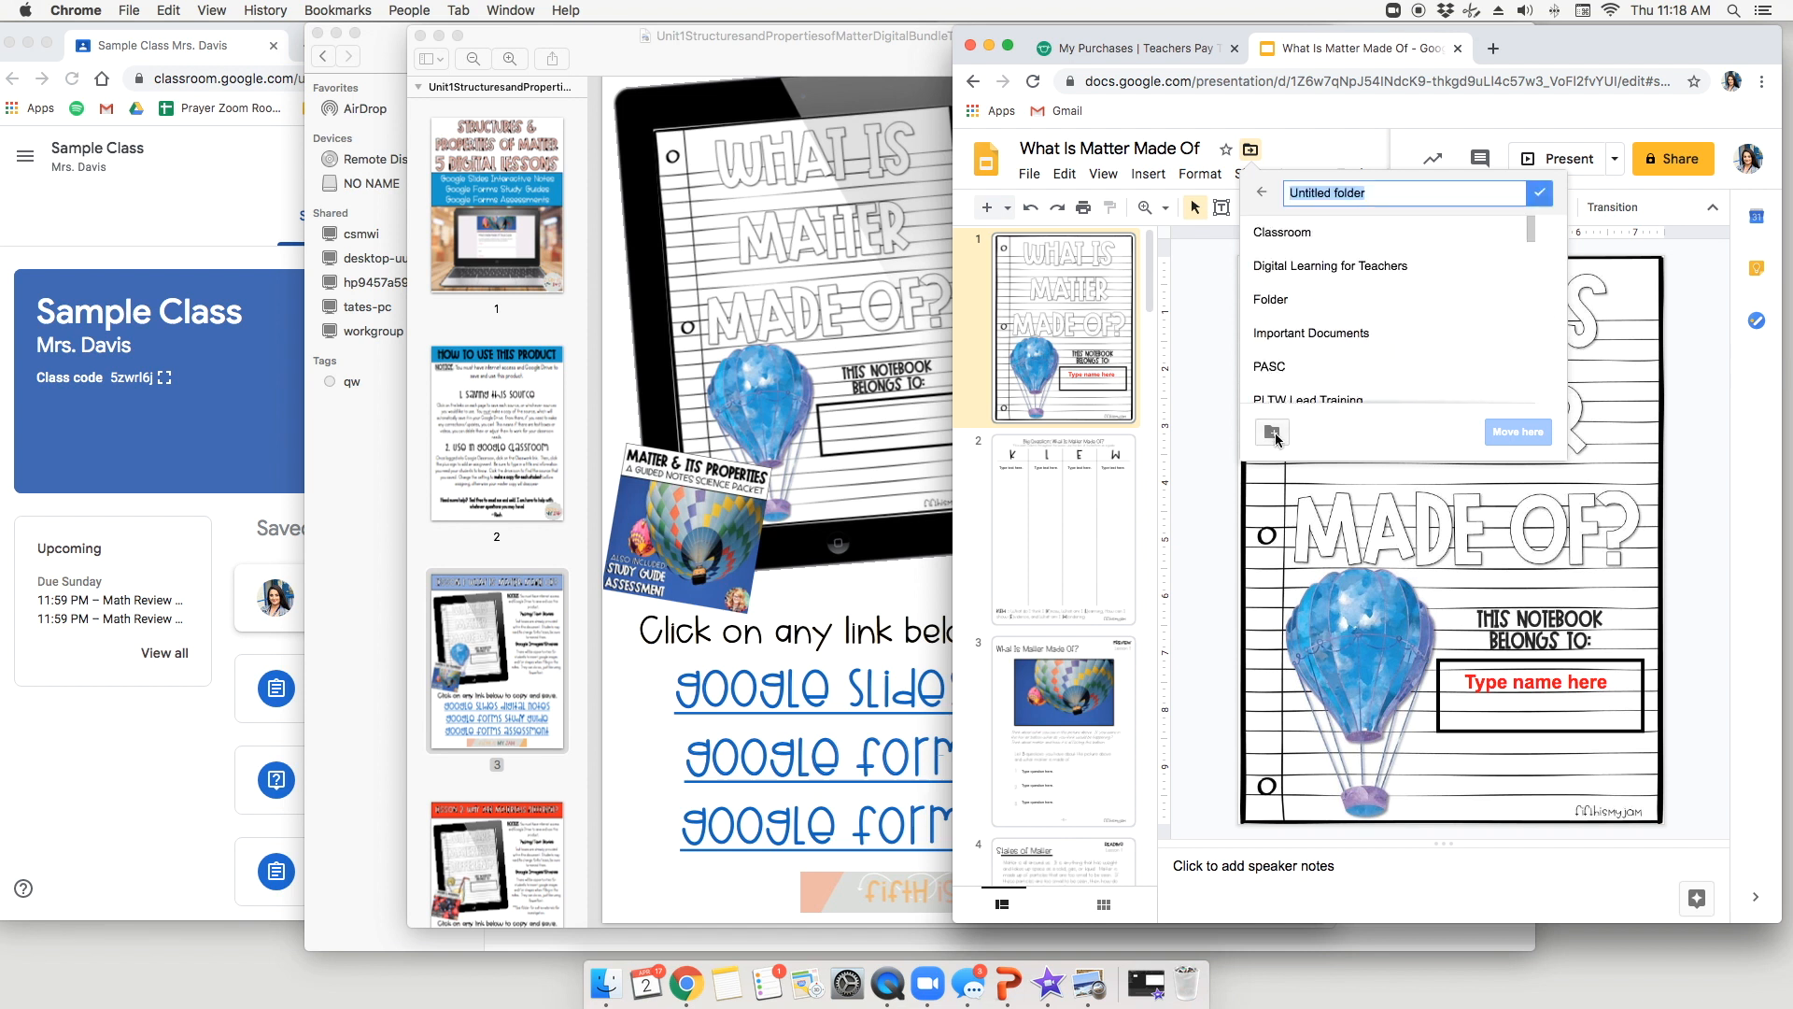
{"action": "type", "text": "5th"}
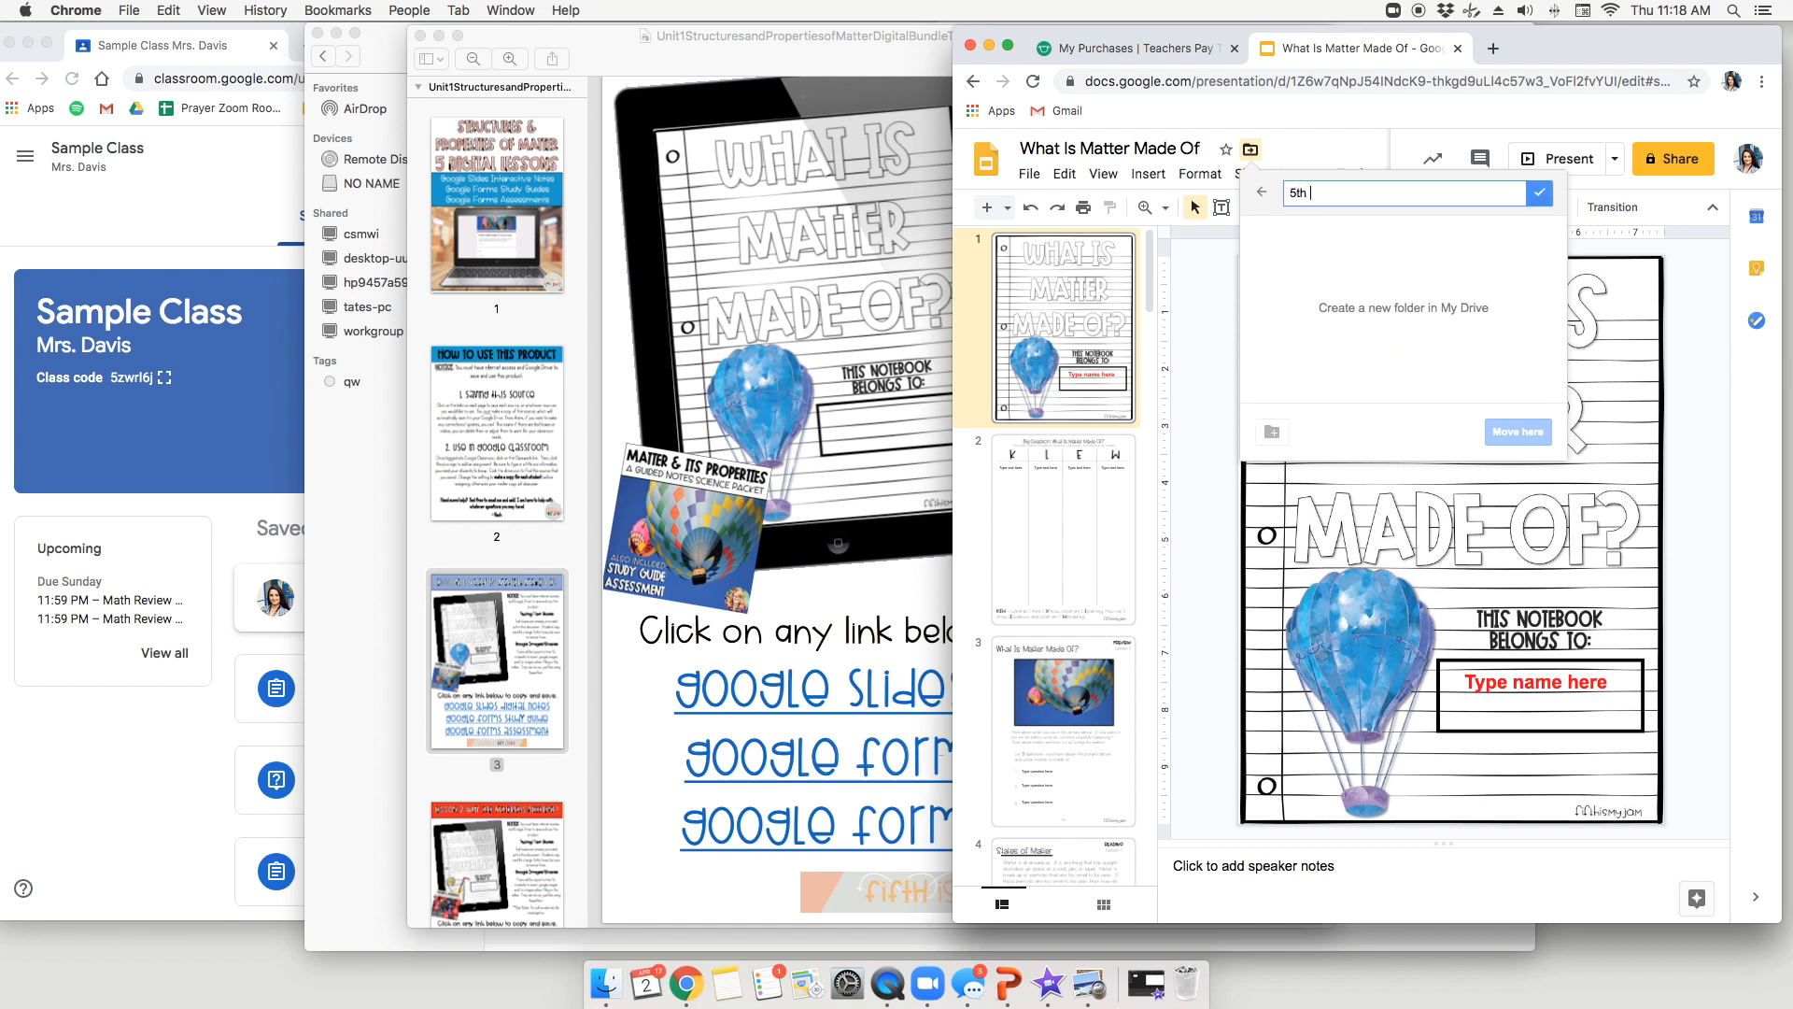
{"action": "type", "text": " Grade Matter"}
{"action": "left_click", "coordinate": [1542, 195]}
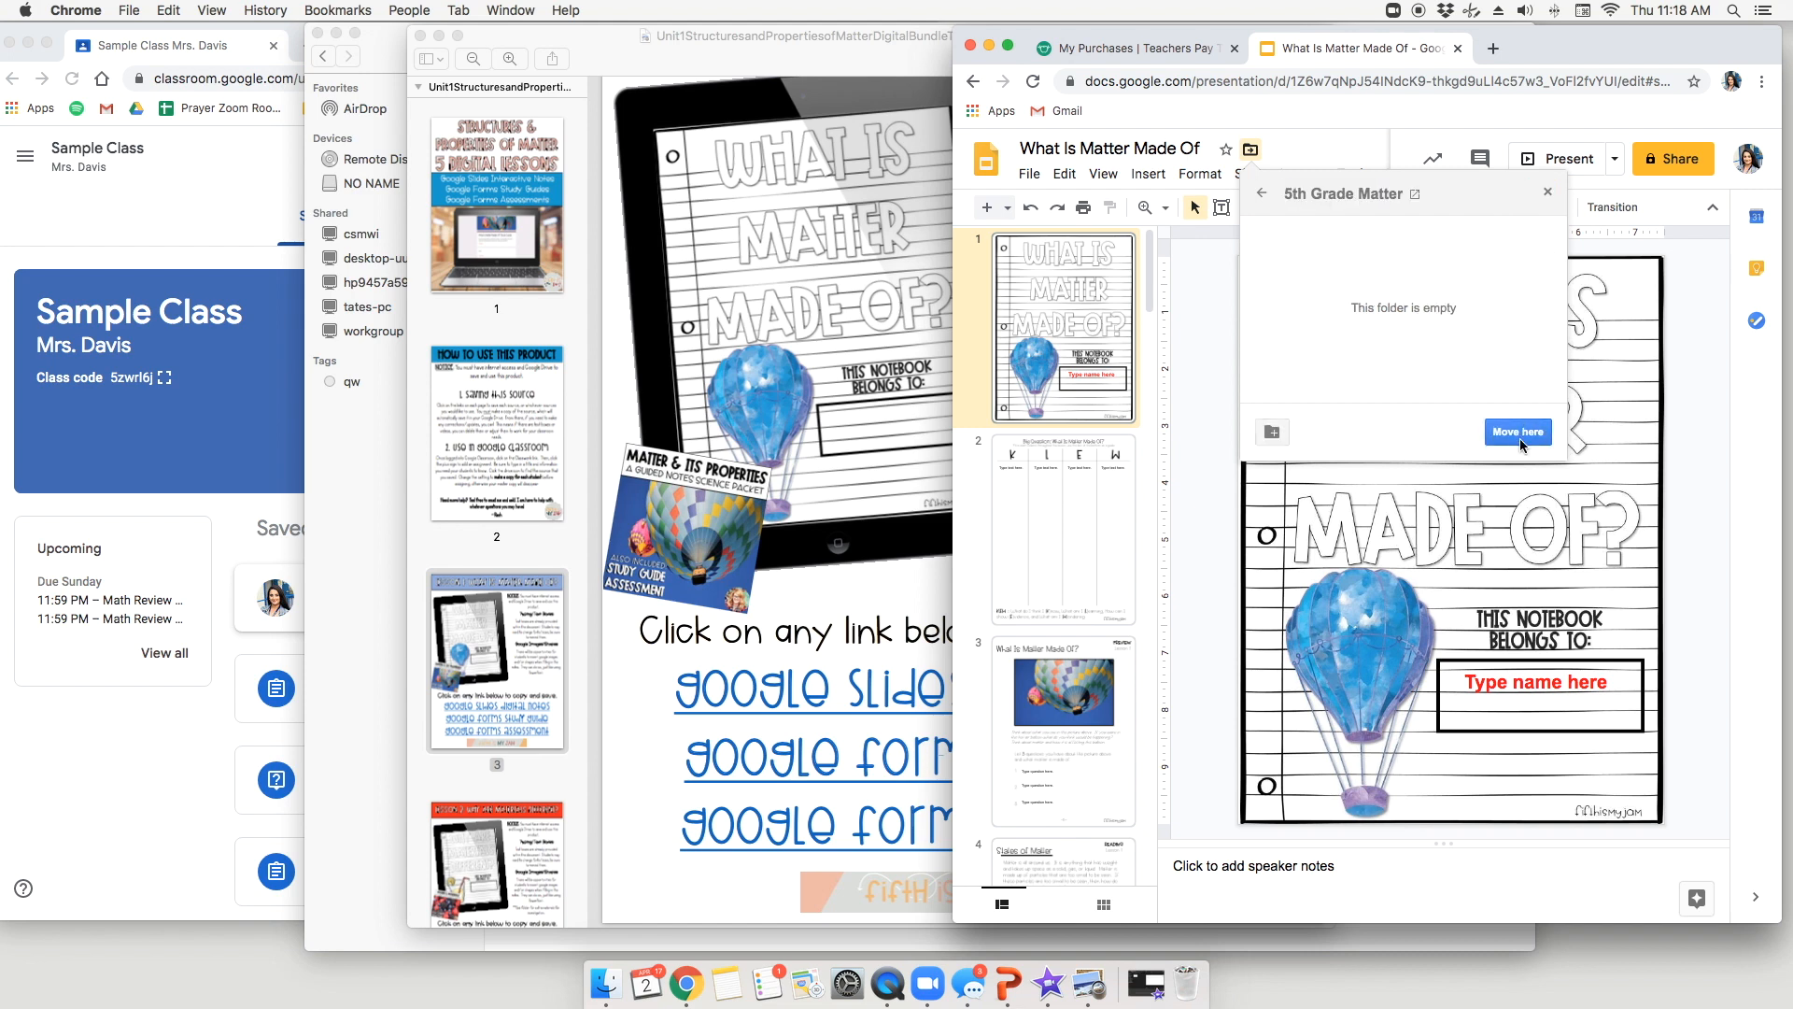
{"action": "left_click", "coordinate": [1520, 434]}
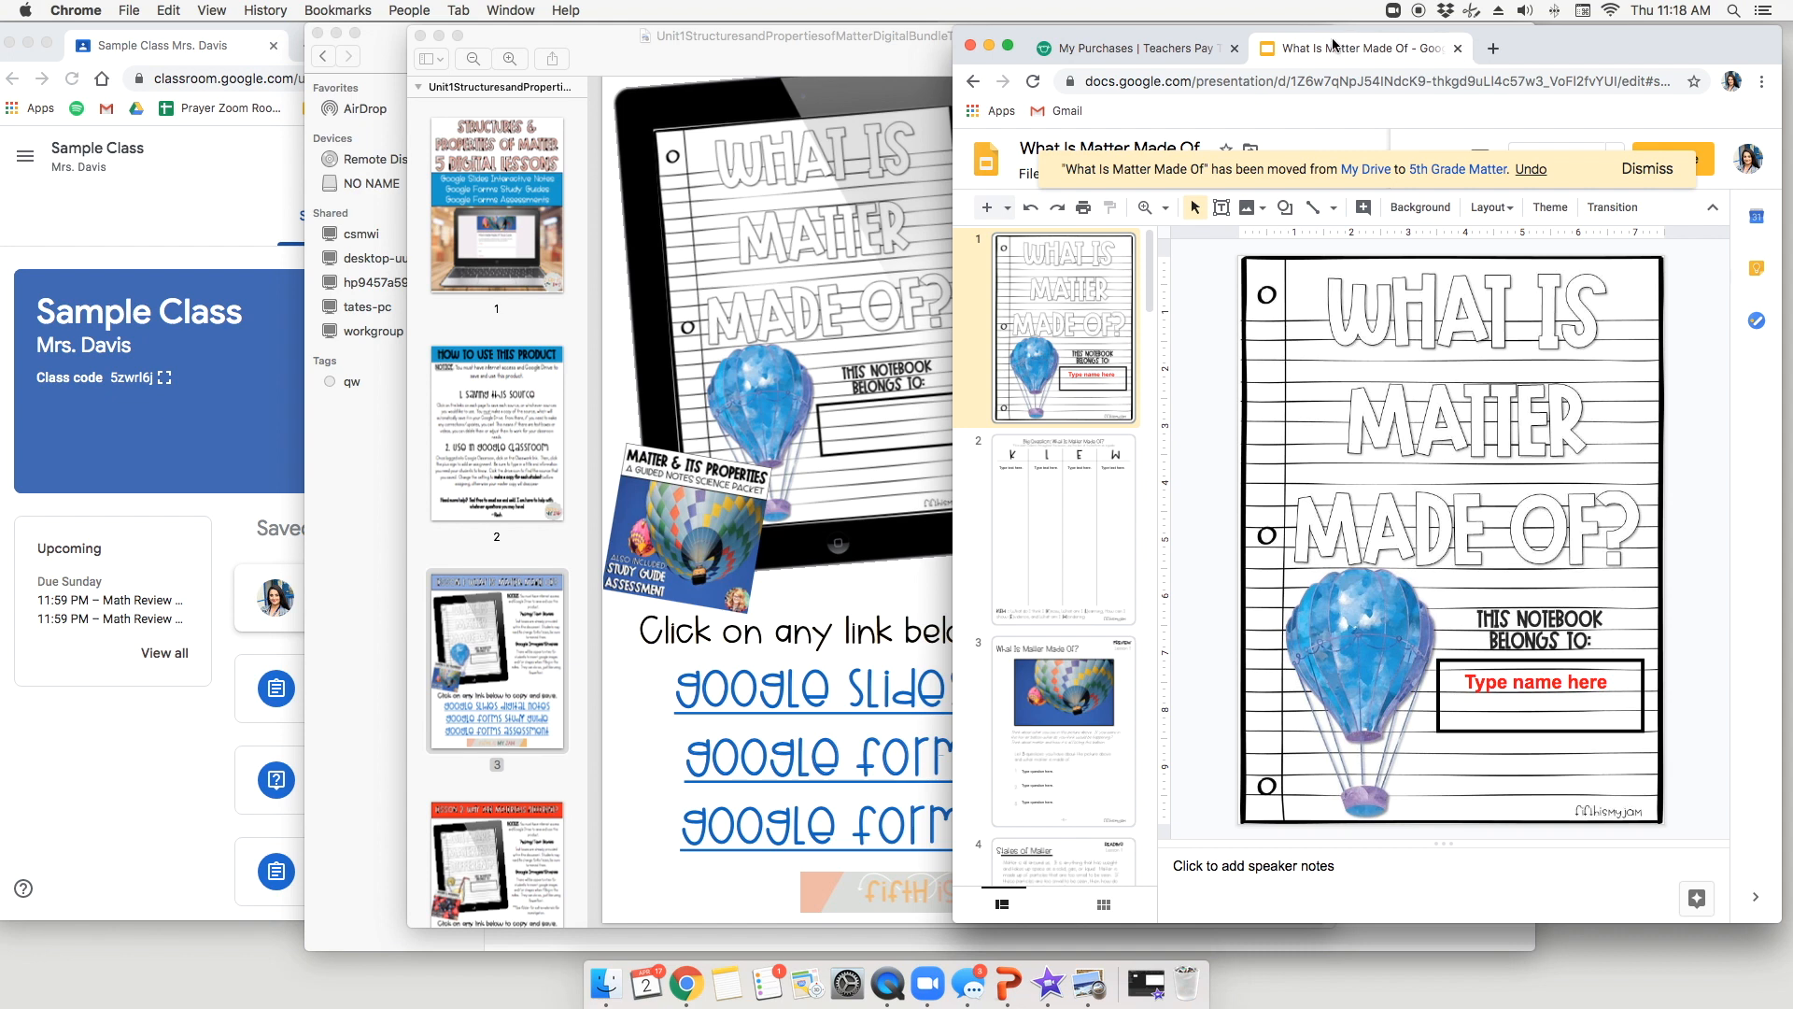
Examine the KLEW chart slide and the What Is Matter Made Of? preview slide, checking their editable text boxes
{"action": "left_click", "coordinate": [1065, 476]}
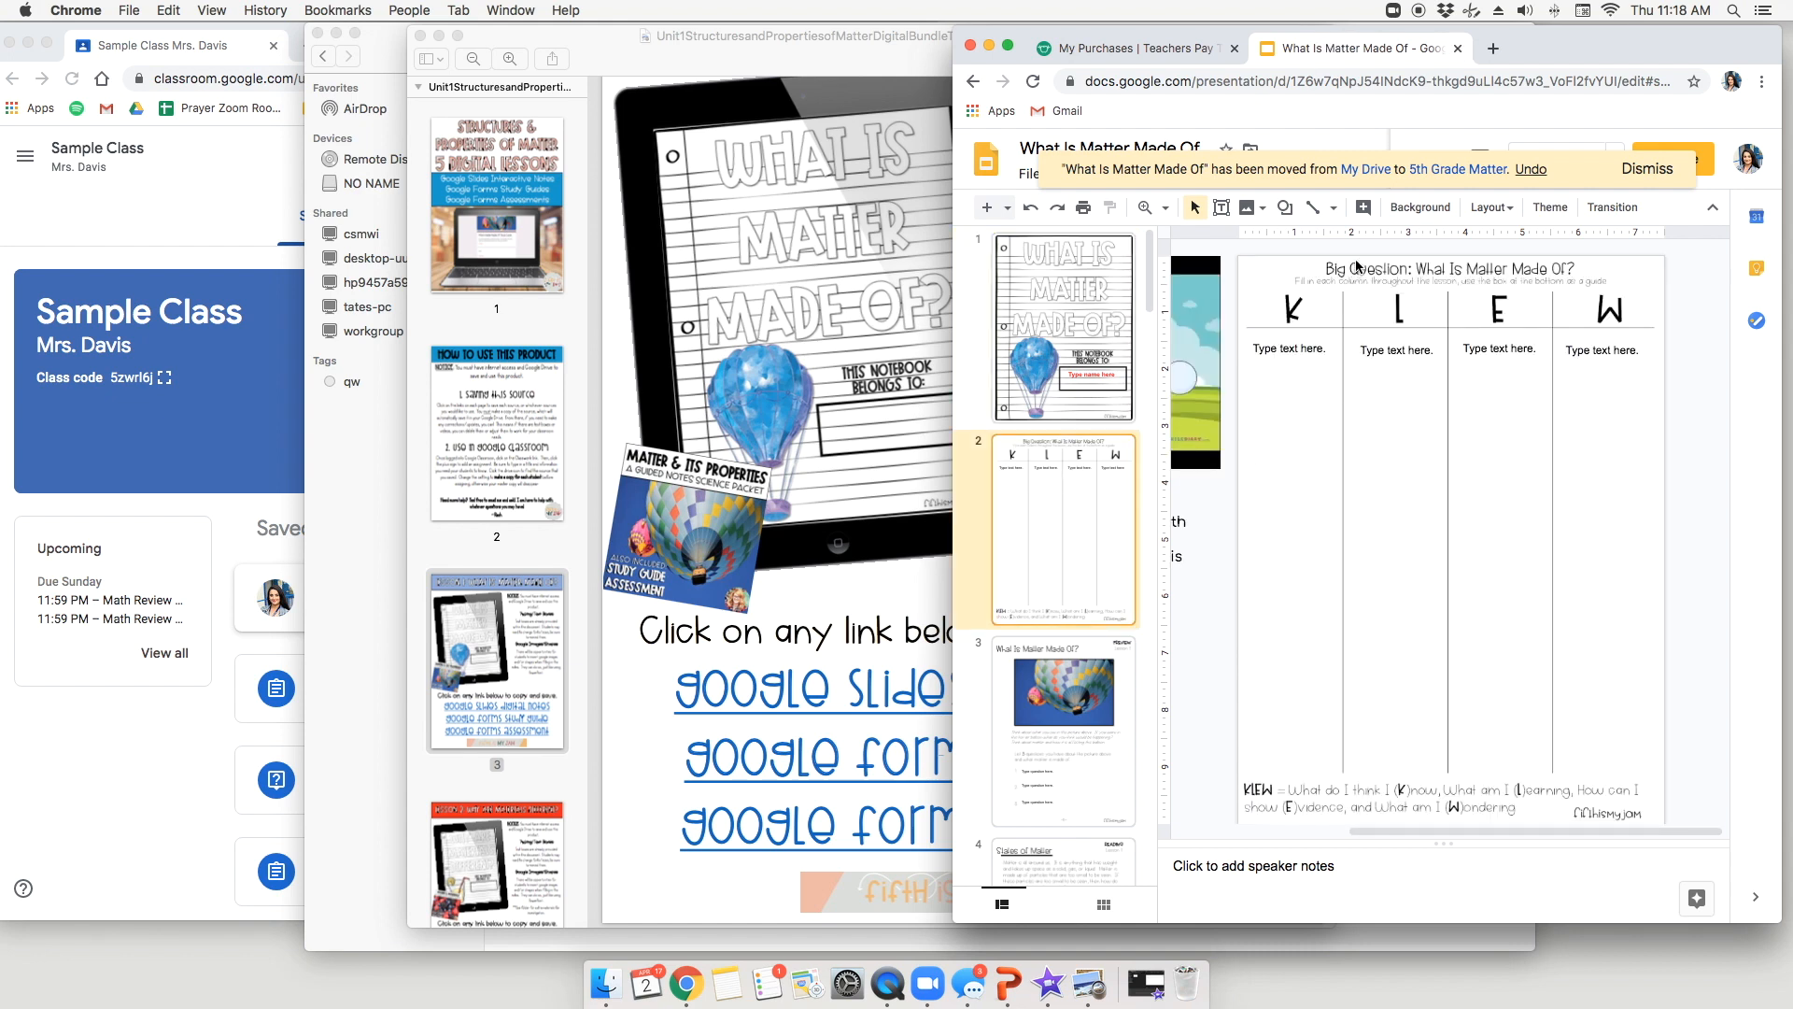
{"action": "left_click", "coordinate": [1397, 353]}
{"action": "triple_click", "coordinate": [1483, 350]}
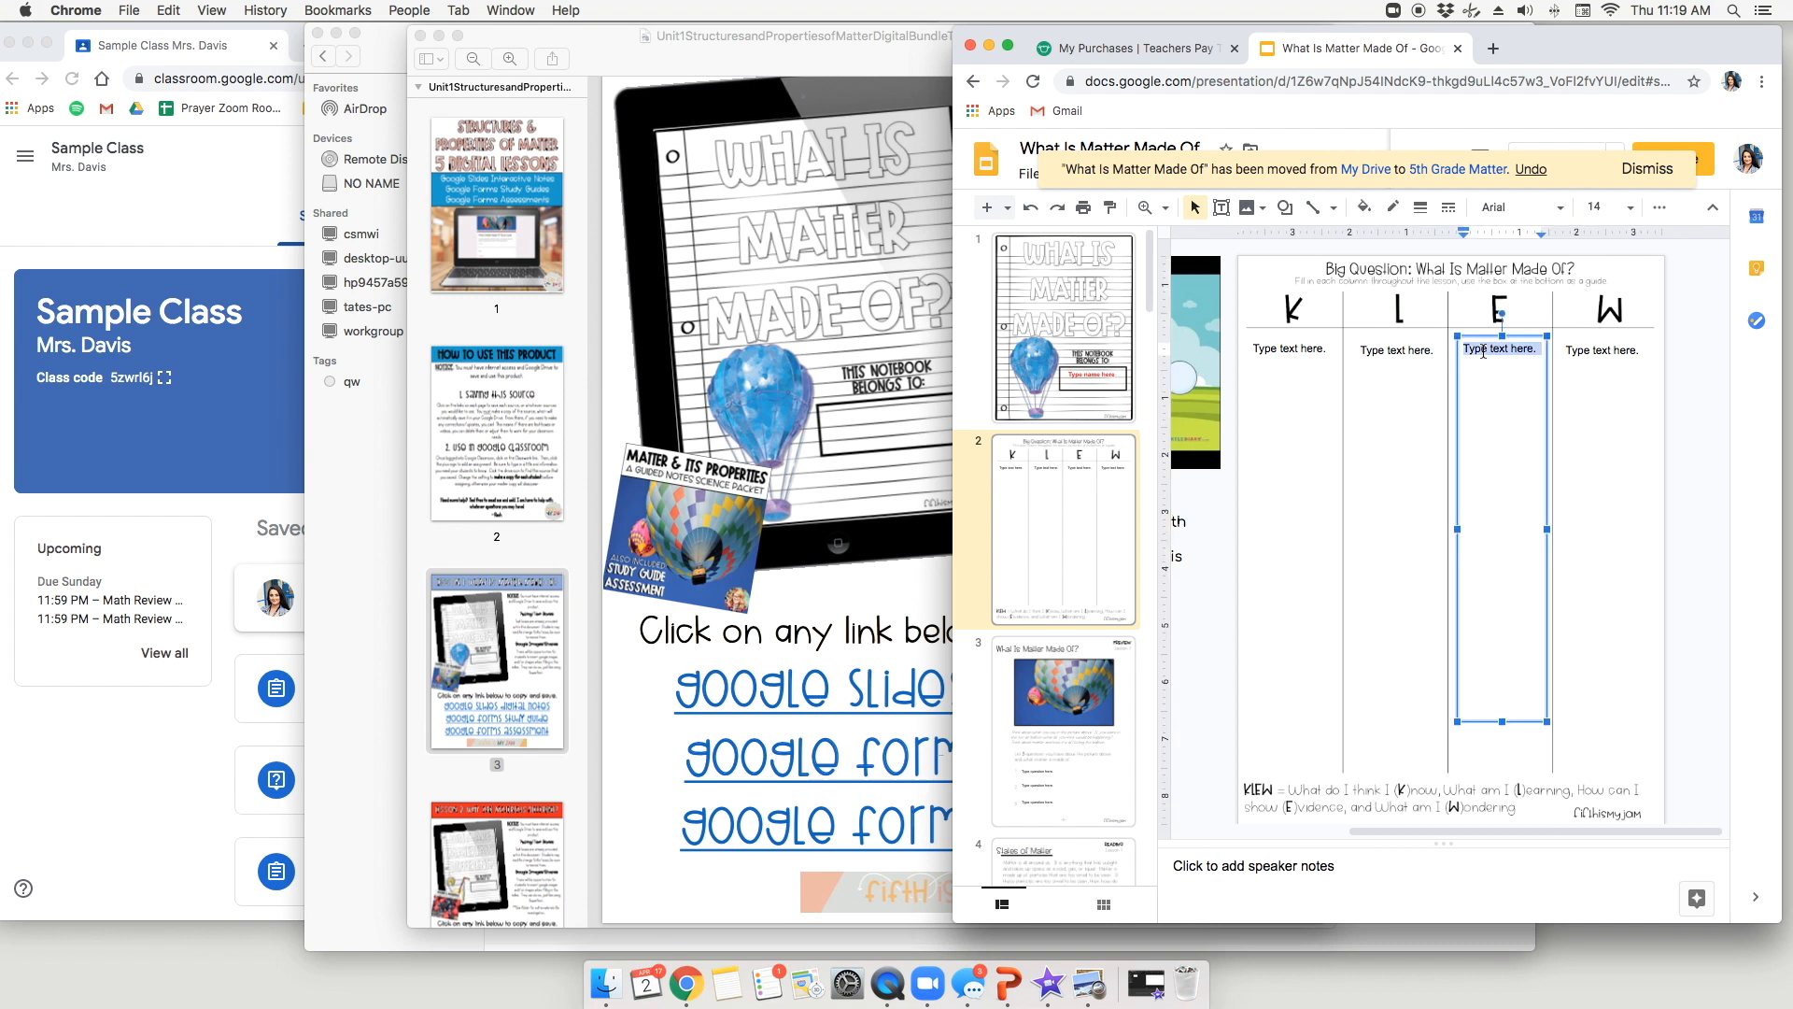
{"action": "triple_click", "coordinate": [1609, 353]}
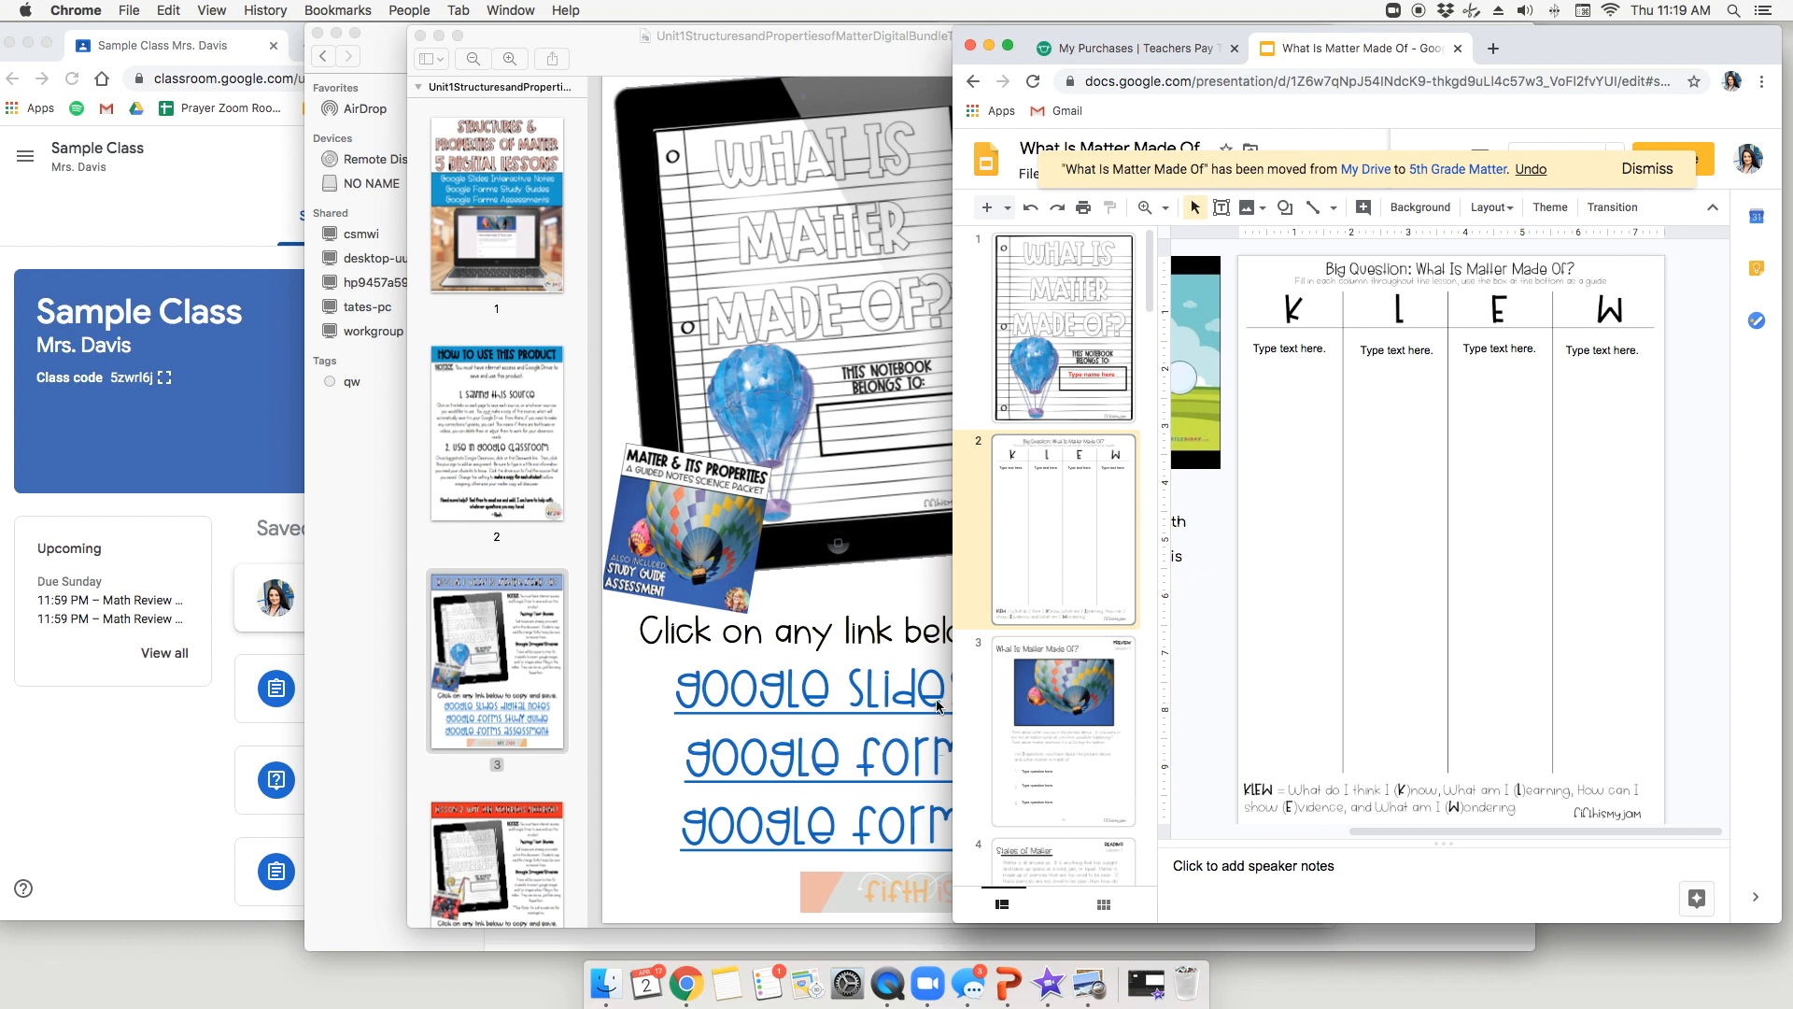
{"action": "left_click", "coordinate": [1018, 682]}
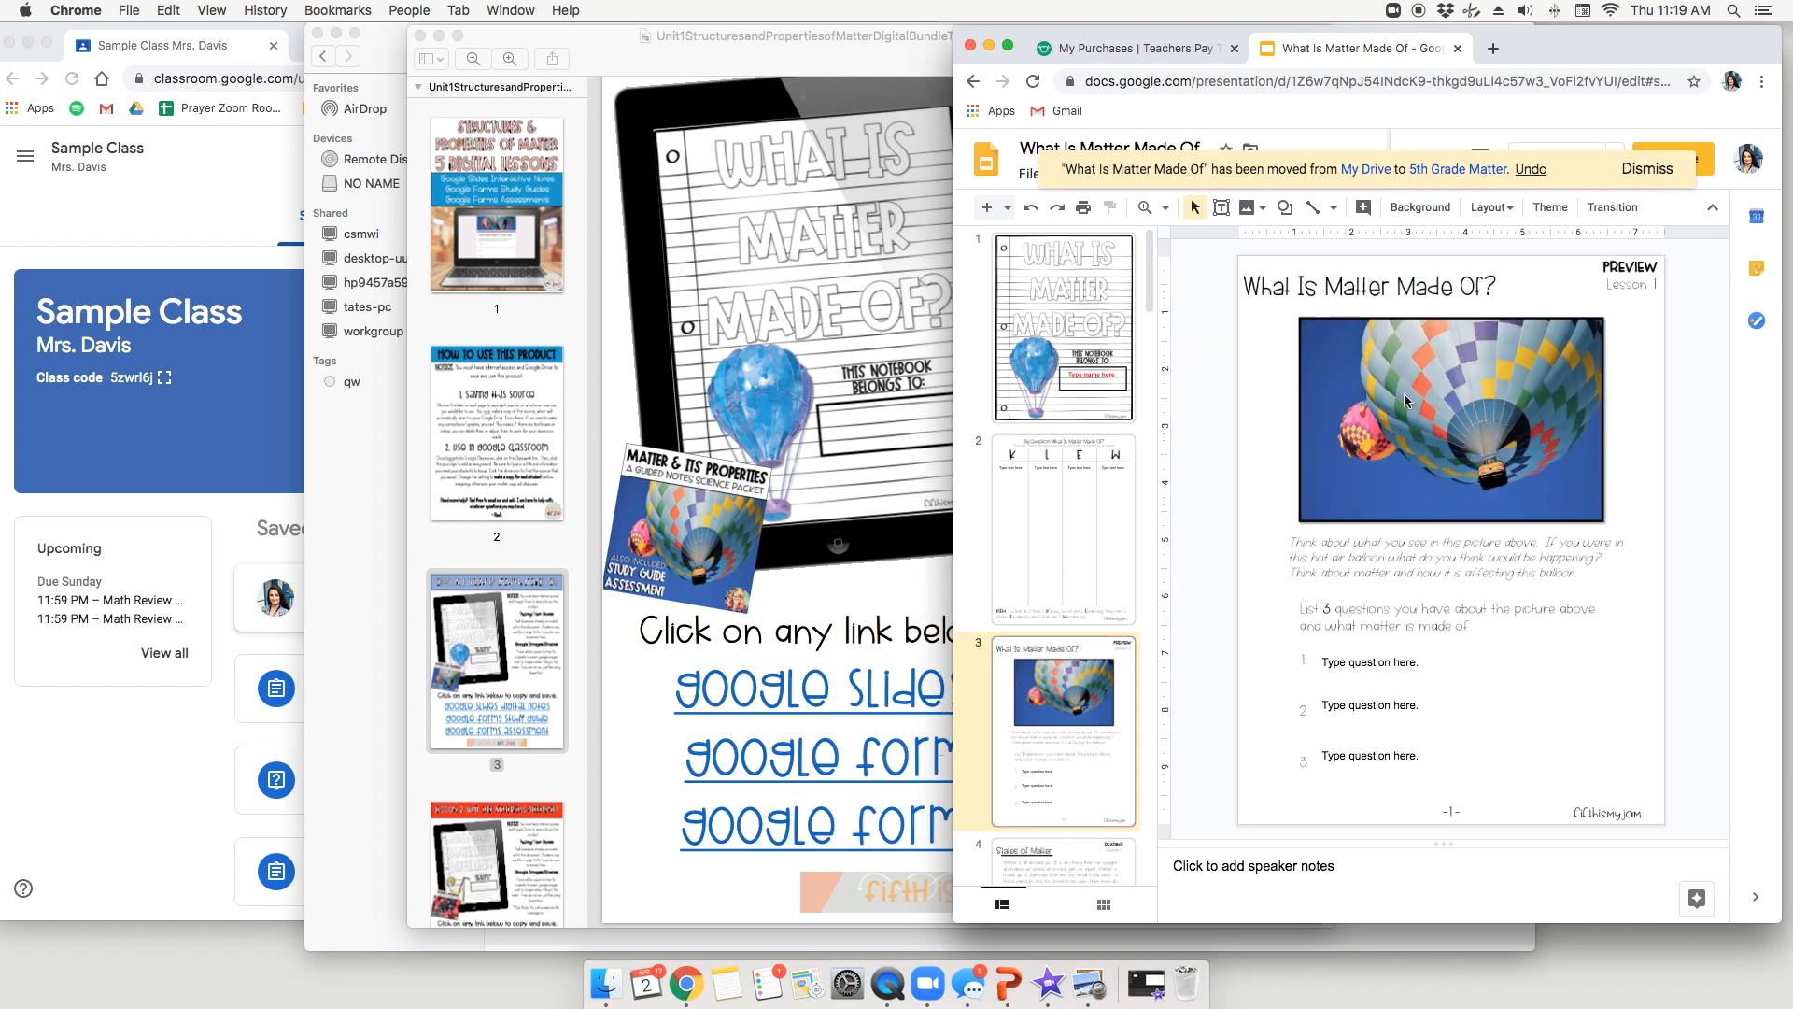
{"action": "left_click", "coordinate": [1373, 662]}
{"action": "double_click", "coordinate": [1373, 662]}
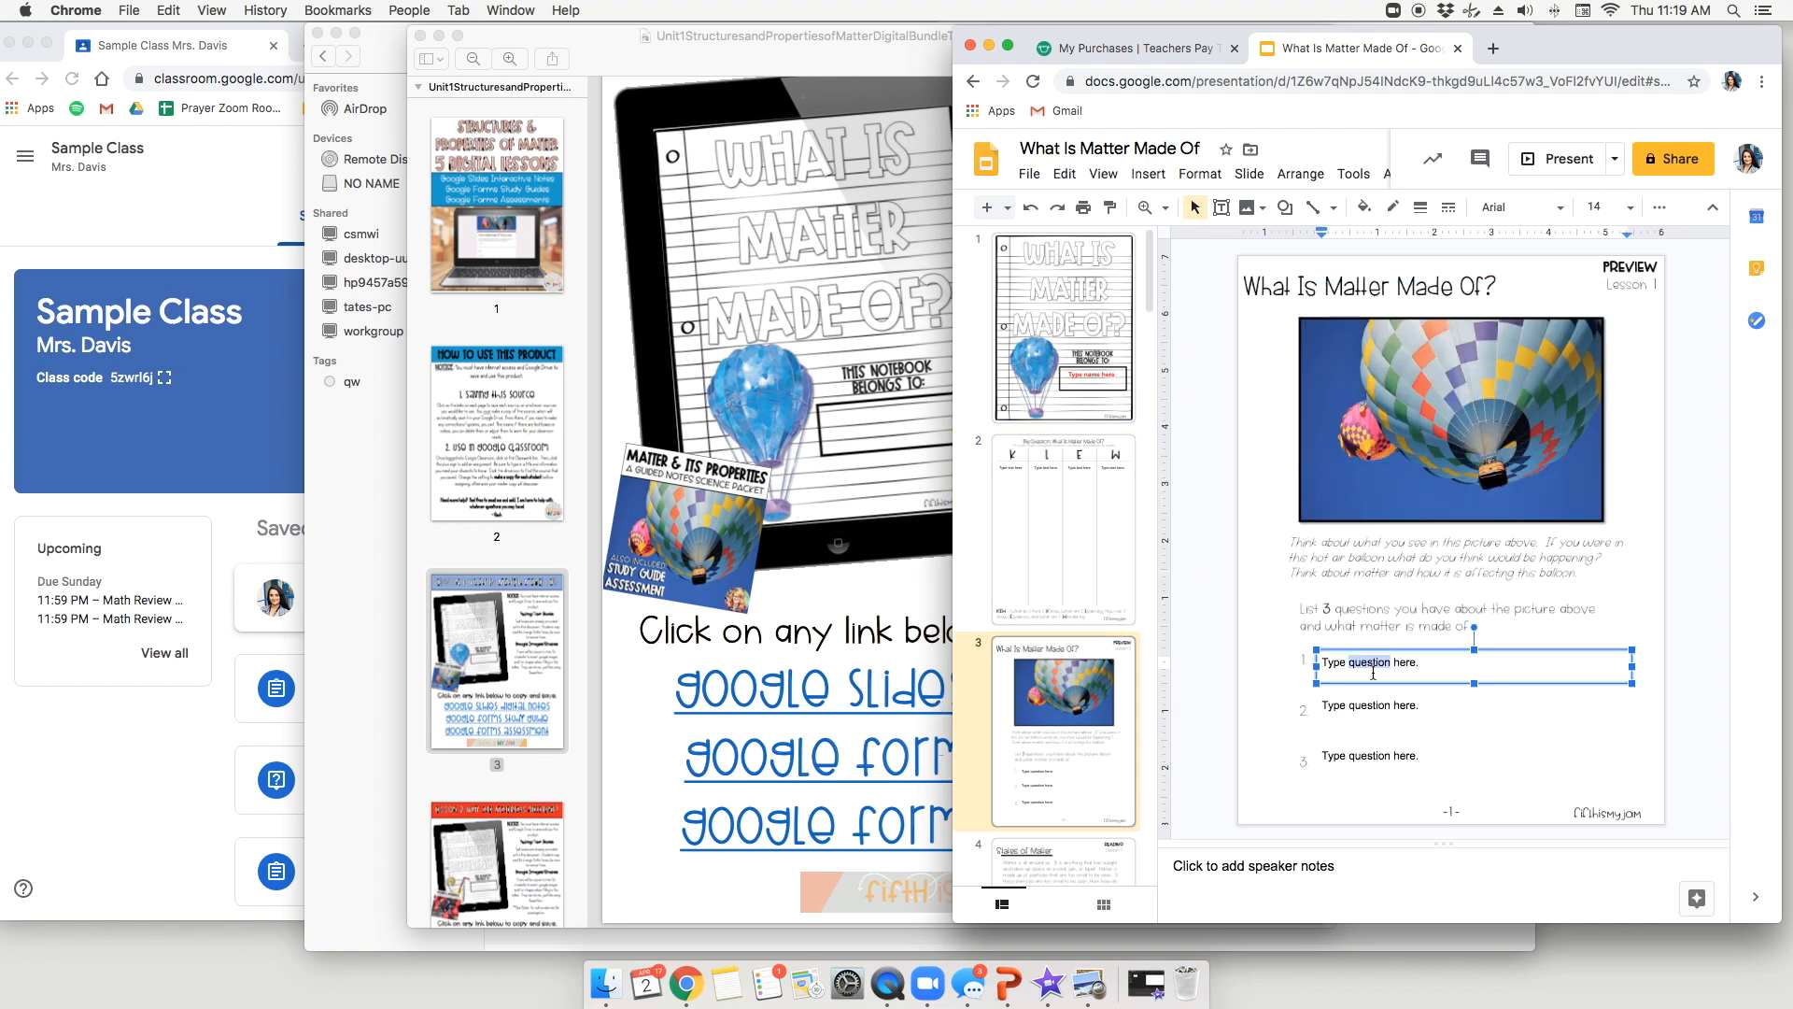
Examine the States of Matter reading slide and the reading notes slide with its matter bubble diagram and text boxes
{"action": "scroll", "coordinate": [1105, 761], "scroll_direction": "down", "scroll_amount": 3}
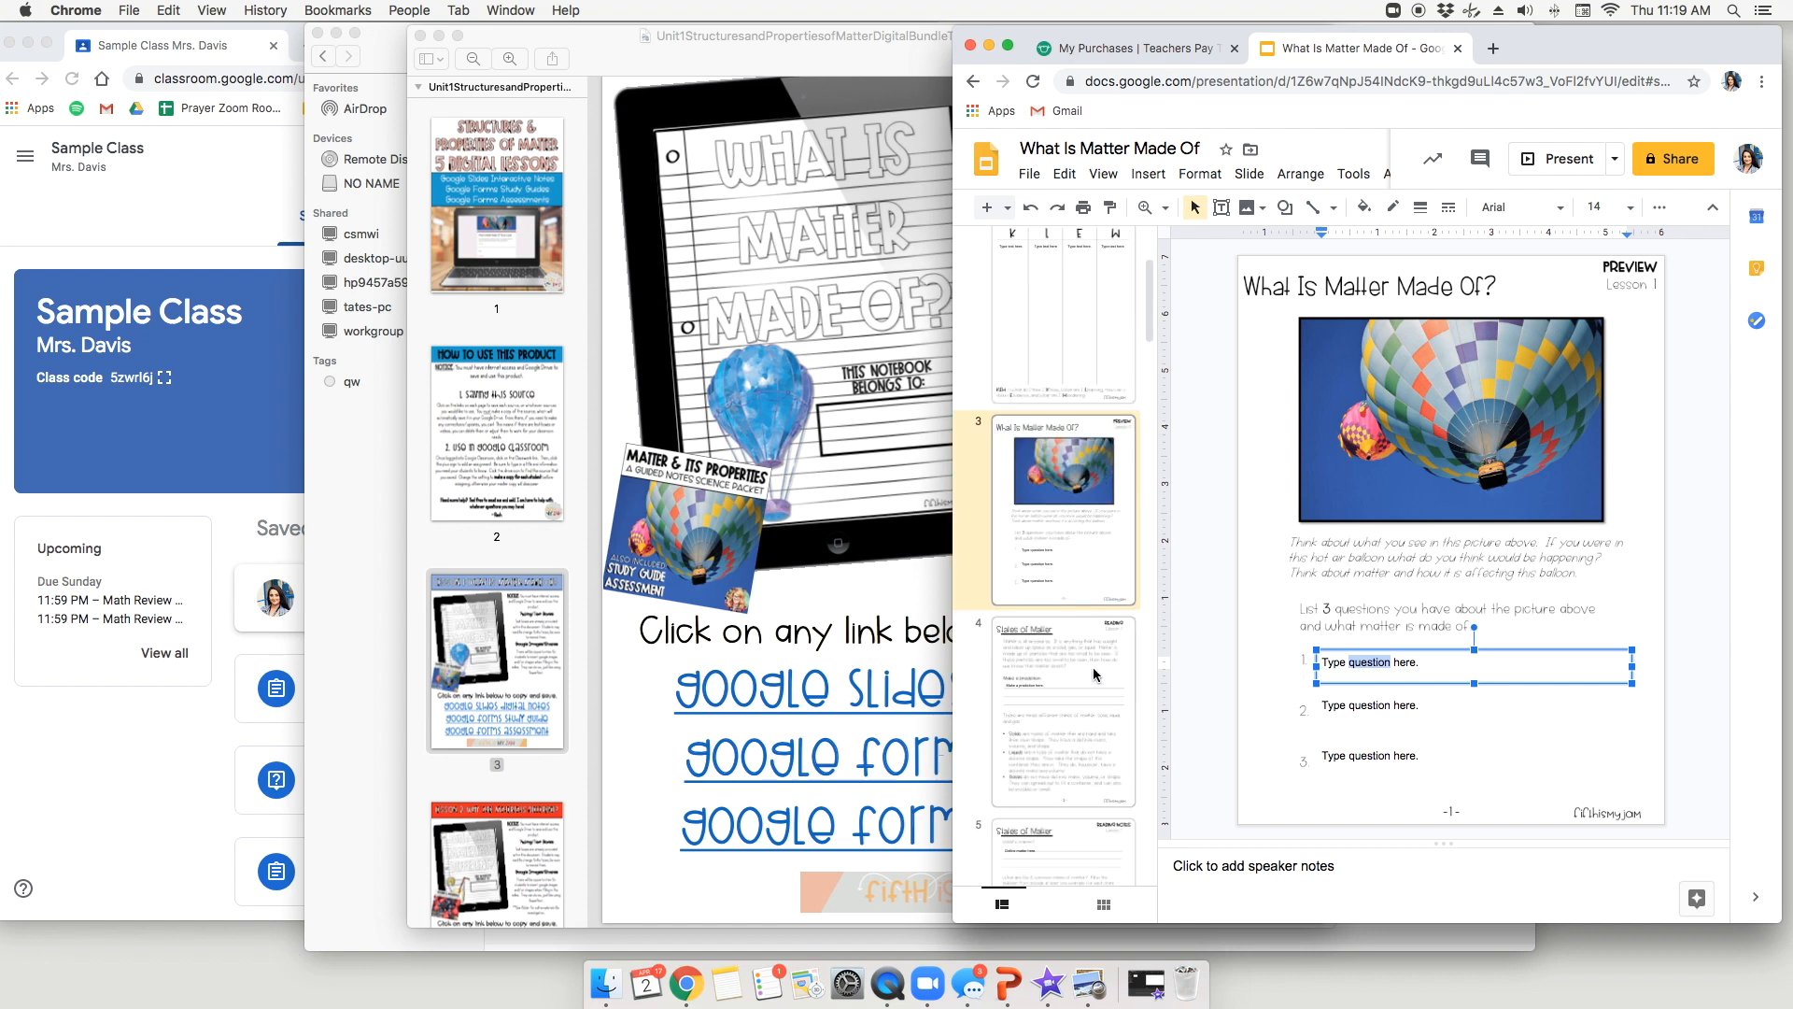
{"action": "left_click", "coordinate": [1079, 680]}
{"action": "left_click_drag", "start_coordinate": [1368, 365], "coordinate": [1421, 542]}
{"action": "left_click", "coordinate": [1389, 610]}
{"action": "left_click", "coordinate": [1142, 842]}
{"action": "left_click_drag", "start_coordinate": [1217, 271], "coordinate": [1721, 818]}
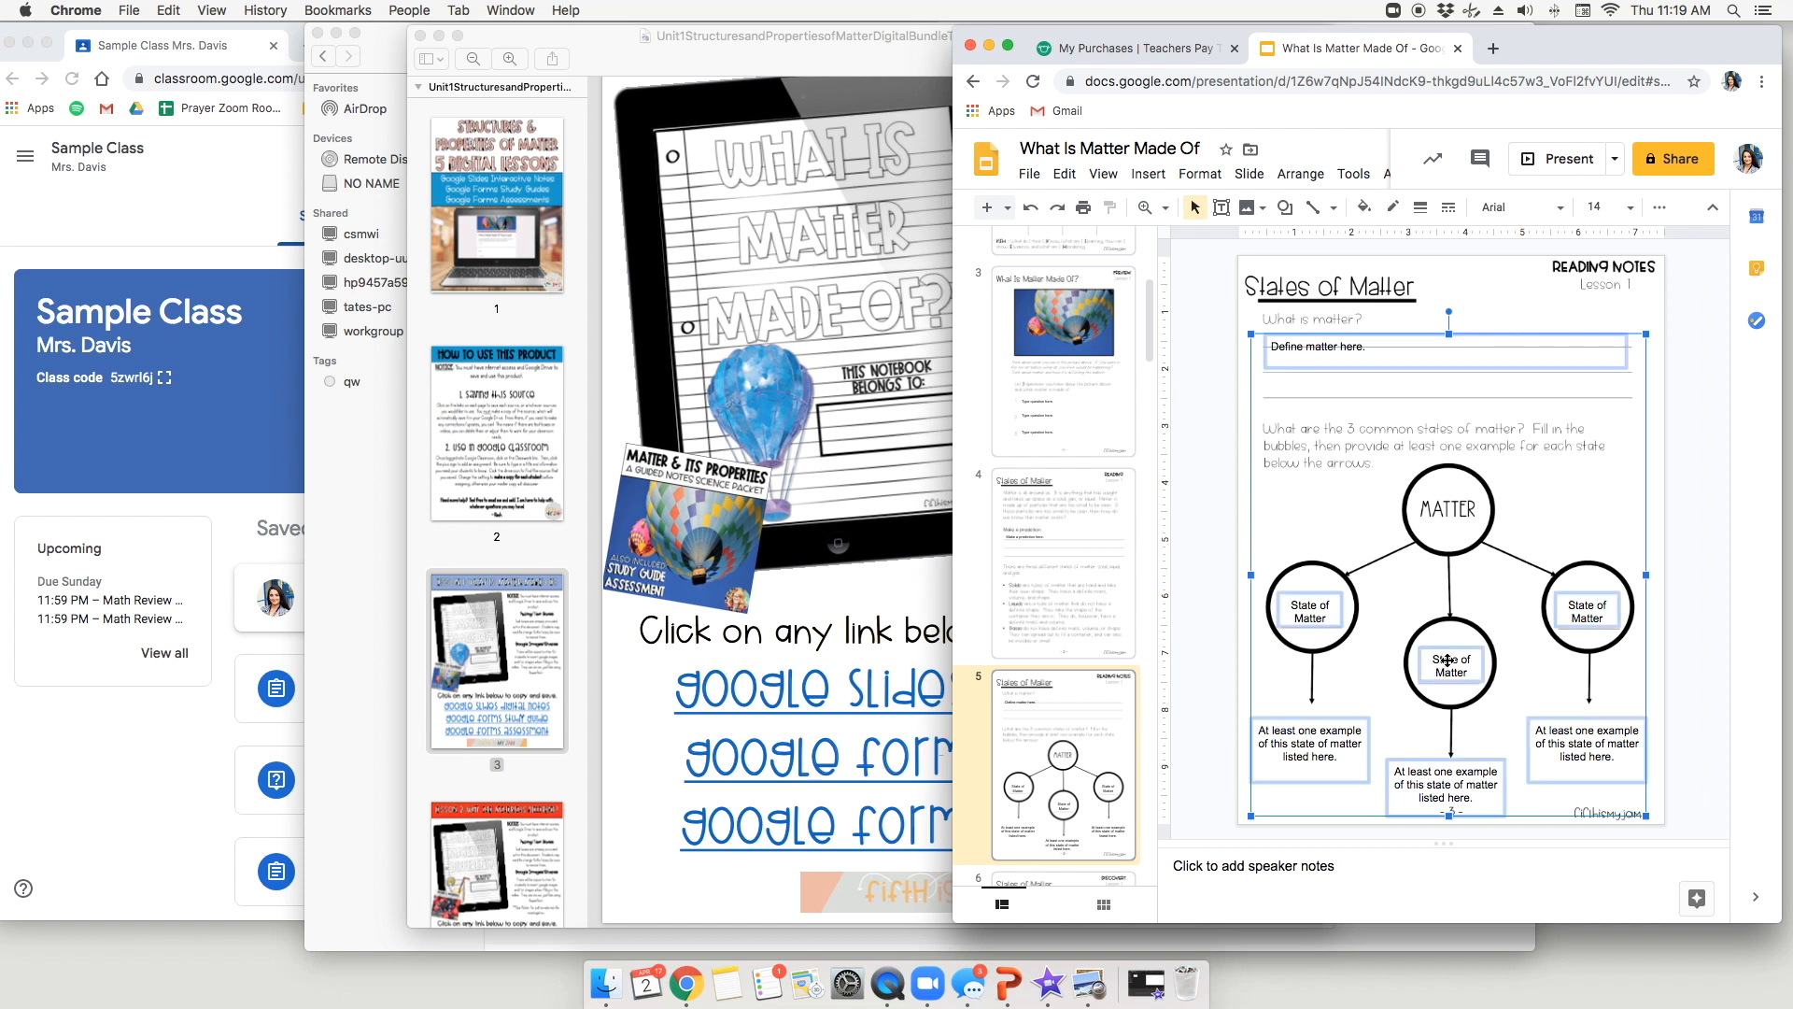
{"action": "left_click", "coordinate": [1203, 612]}
Review the Sort It Out discovery slide and the What's the "matter"? writing slide, and return to the KLEW chart slide
{"action": "scroll", "coordinate": [1024, 789], "scroll_direction": "down", "scroll_amount": 2}
{"action": "left_click", "coordinate": [1024, 789]}
{"action": "left_click_drag", "start_coordinate": [1445, 485], "coordinate": [1449, 484]}
{"action": "left_click_drag", "start_coordinate": [1495, 551], "coordinate": [1466, 490]}
{"action": "left_click", "coordinate": [1414, 643]}
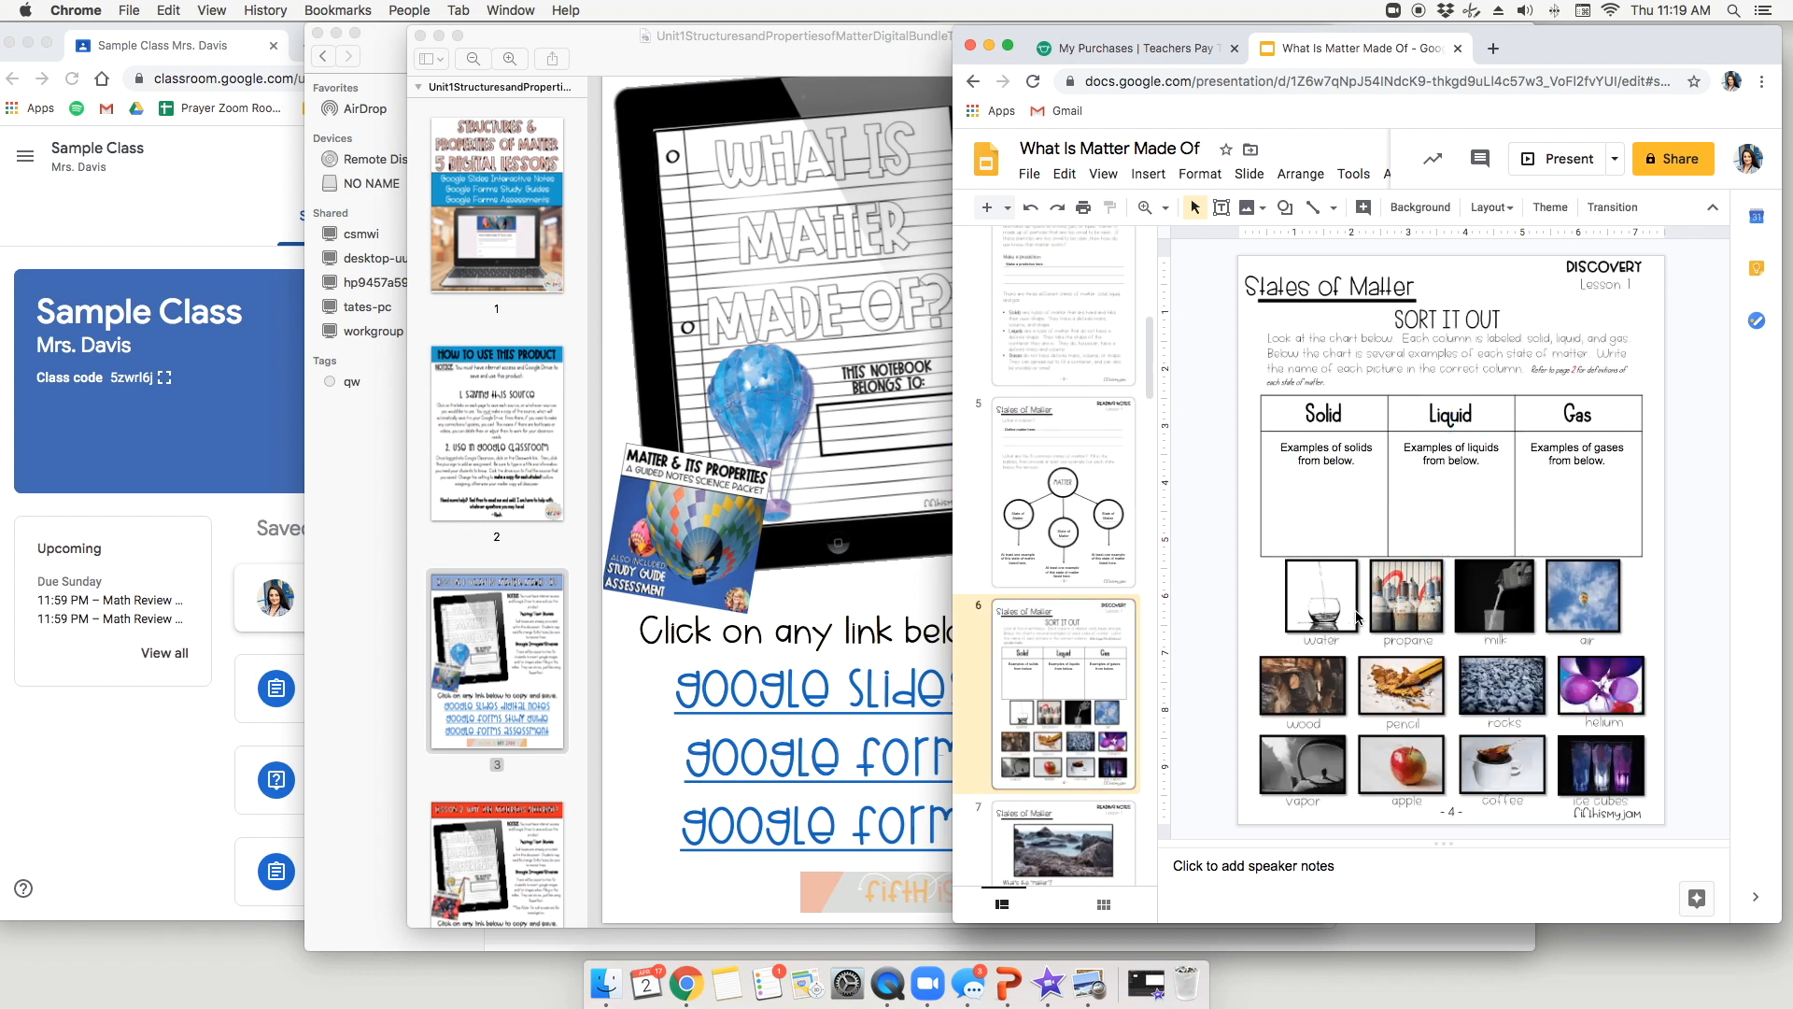
{"action": "scroll", "coordinate": [1121, 732], "scroll_direction": "down", "scroll_amount": 3}
{"action": "left_click", "coordinate": [1099, 622]}
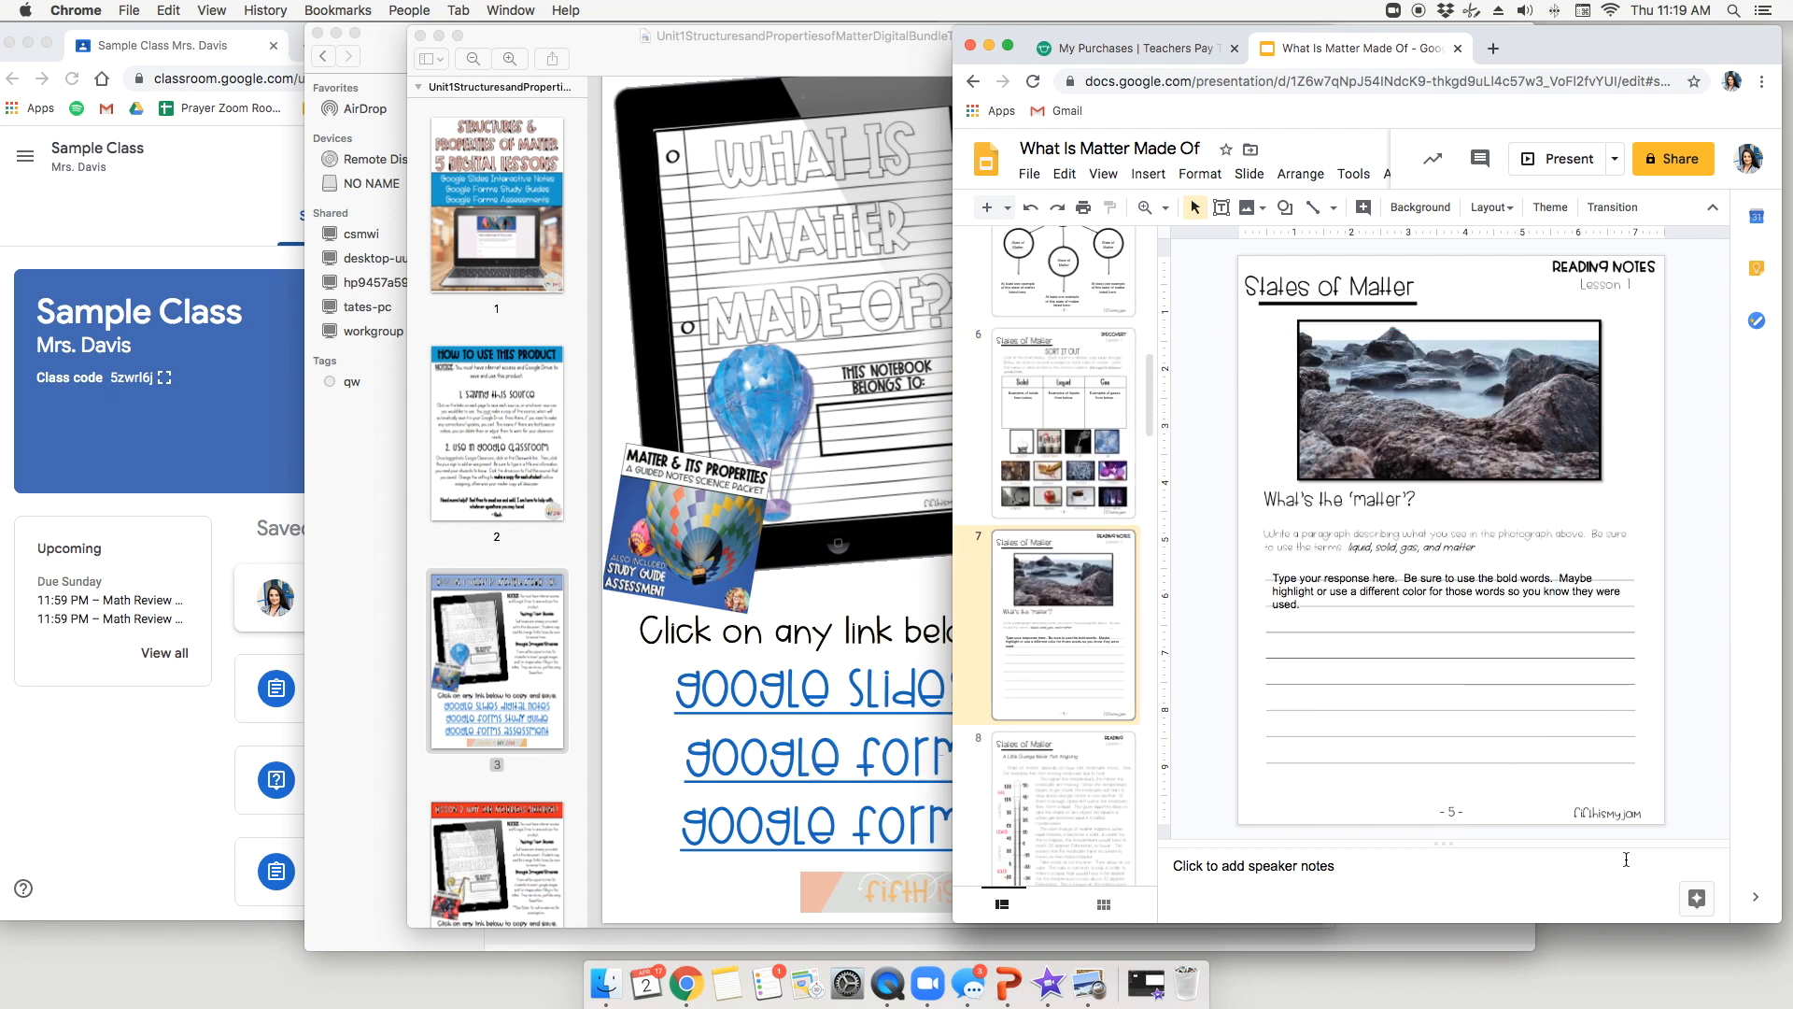
{"action": "left_click_drag", "start_coordinate": [1689, 818], "coordinate": [1194, 343]}
{"action": "left_click", "coordinate": [1189, 403]}
{"action": "scroll", "coordinate": [1044, 480], "scroll_direction": "up", "scroll_amount": 10}
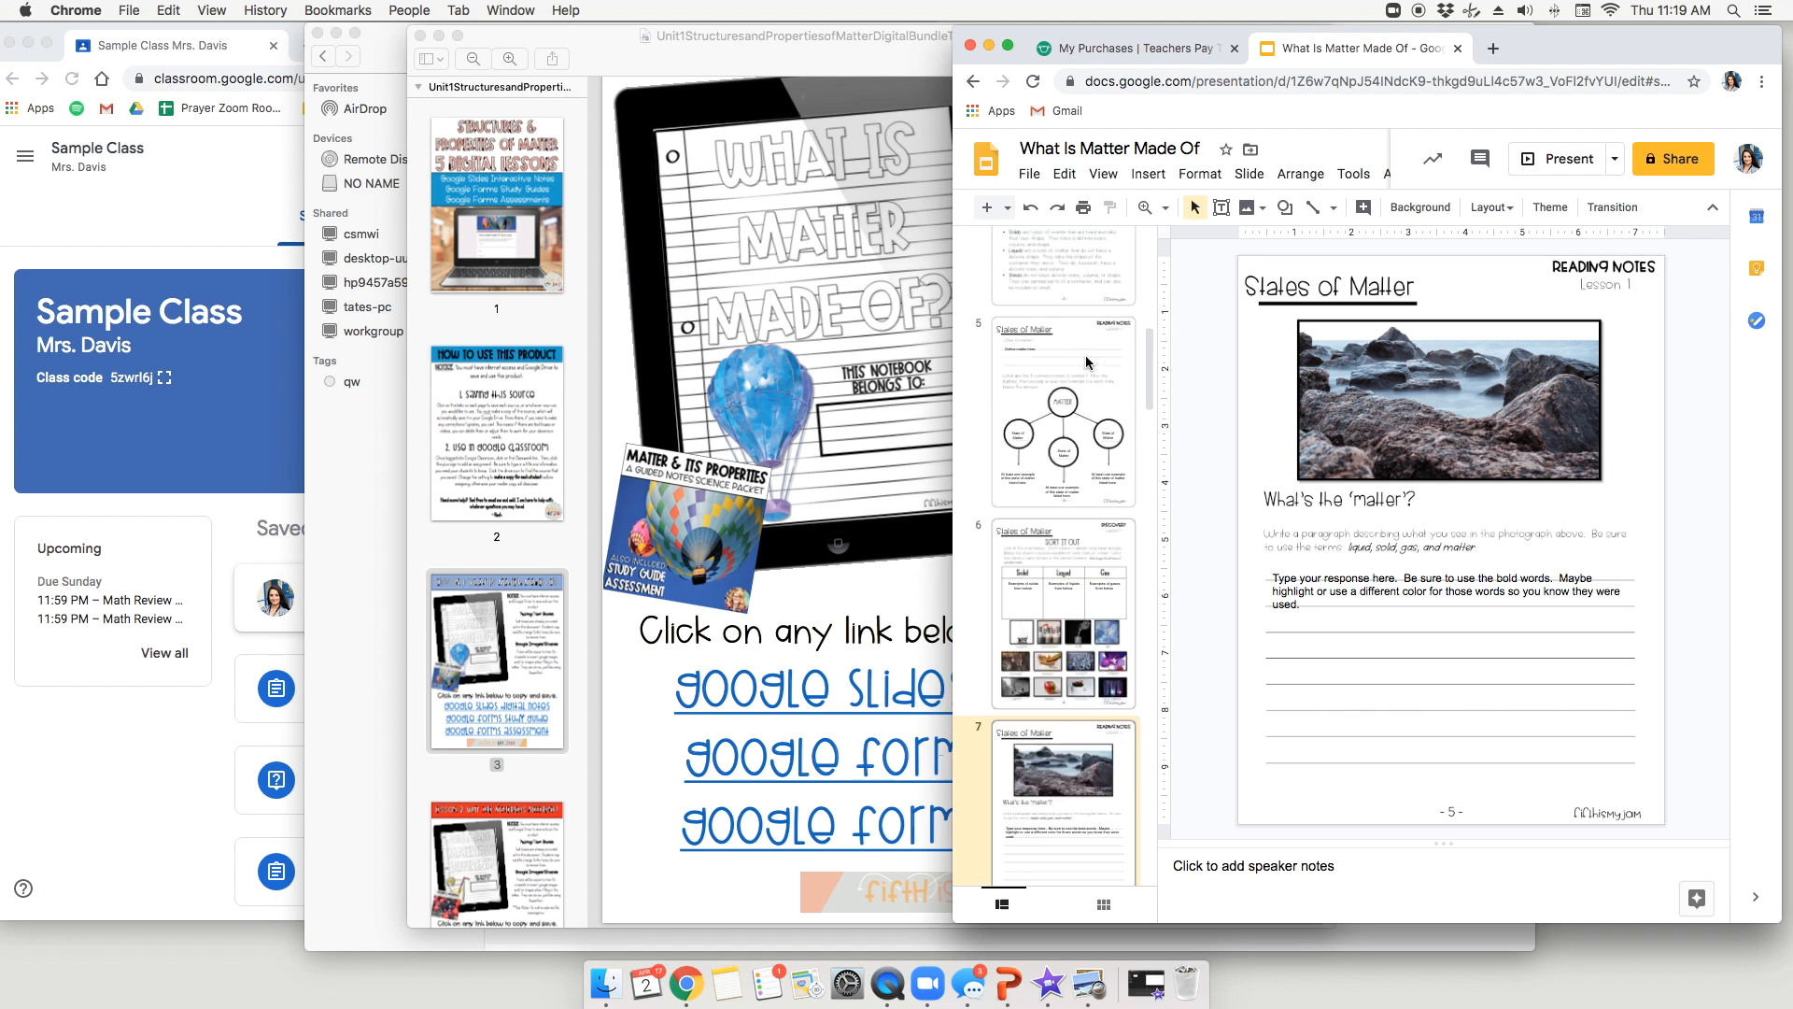
{"action": "left_click", "coordinate": [1046, 480]}
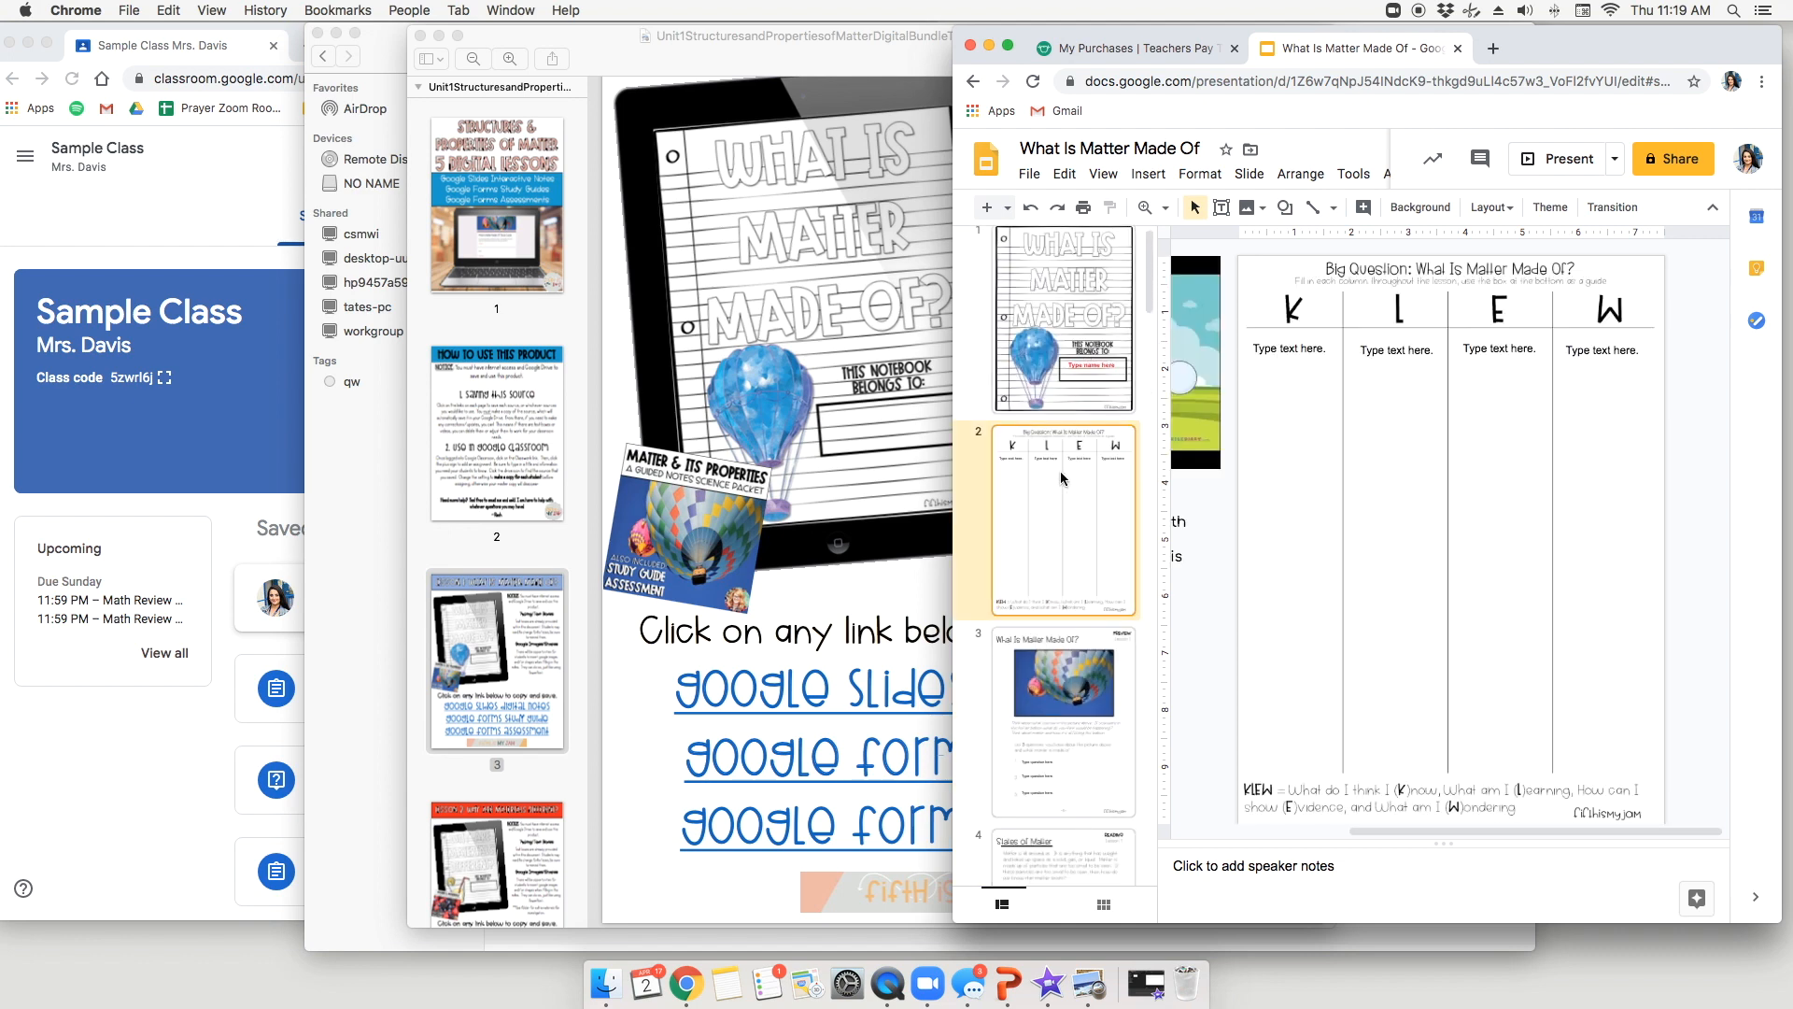
Close the presentation, the purchases page and the PDF, and switch to the Sample Class in Google Classroom with its window enlarged
{"action": "left_click", "coordinate": [1458, 49]}
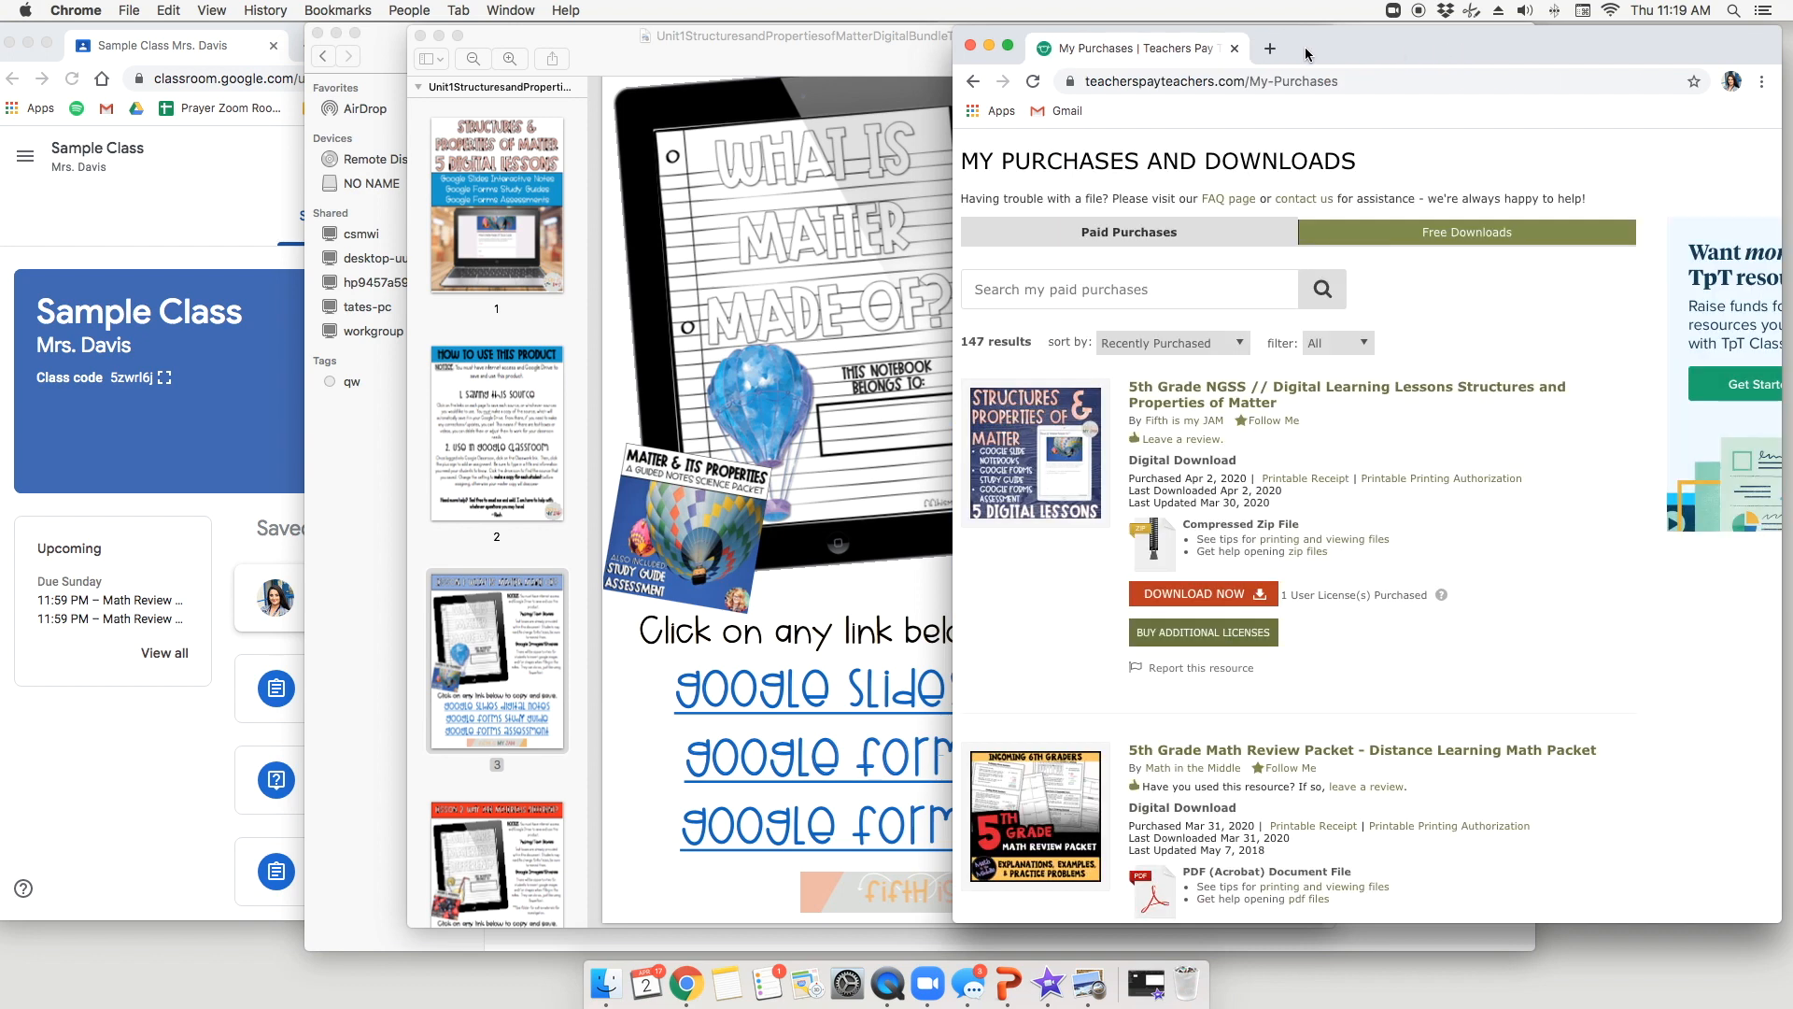
{"action": "left_click", "coordinate": [1233, 49]}
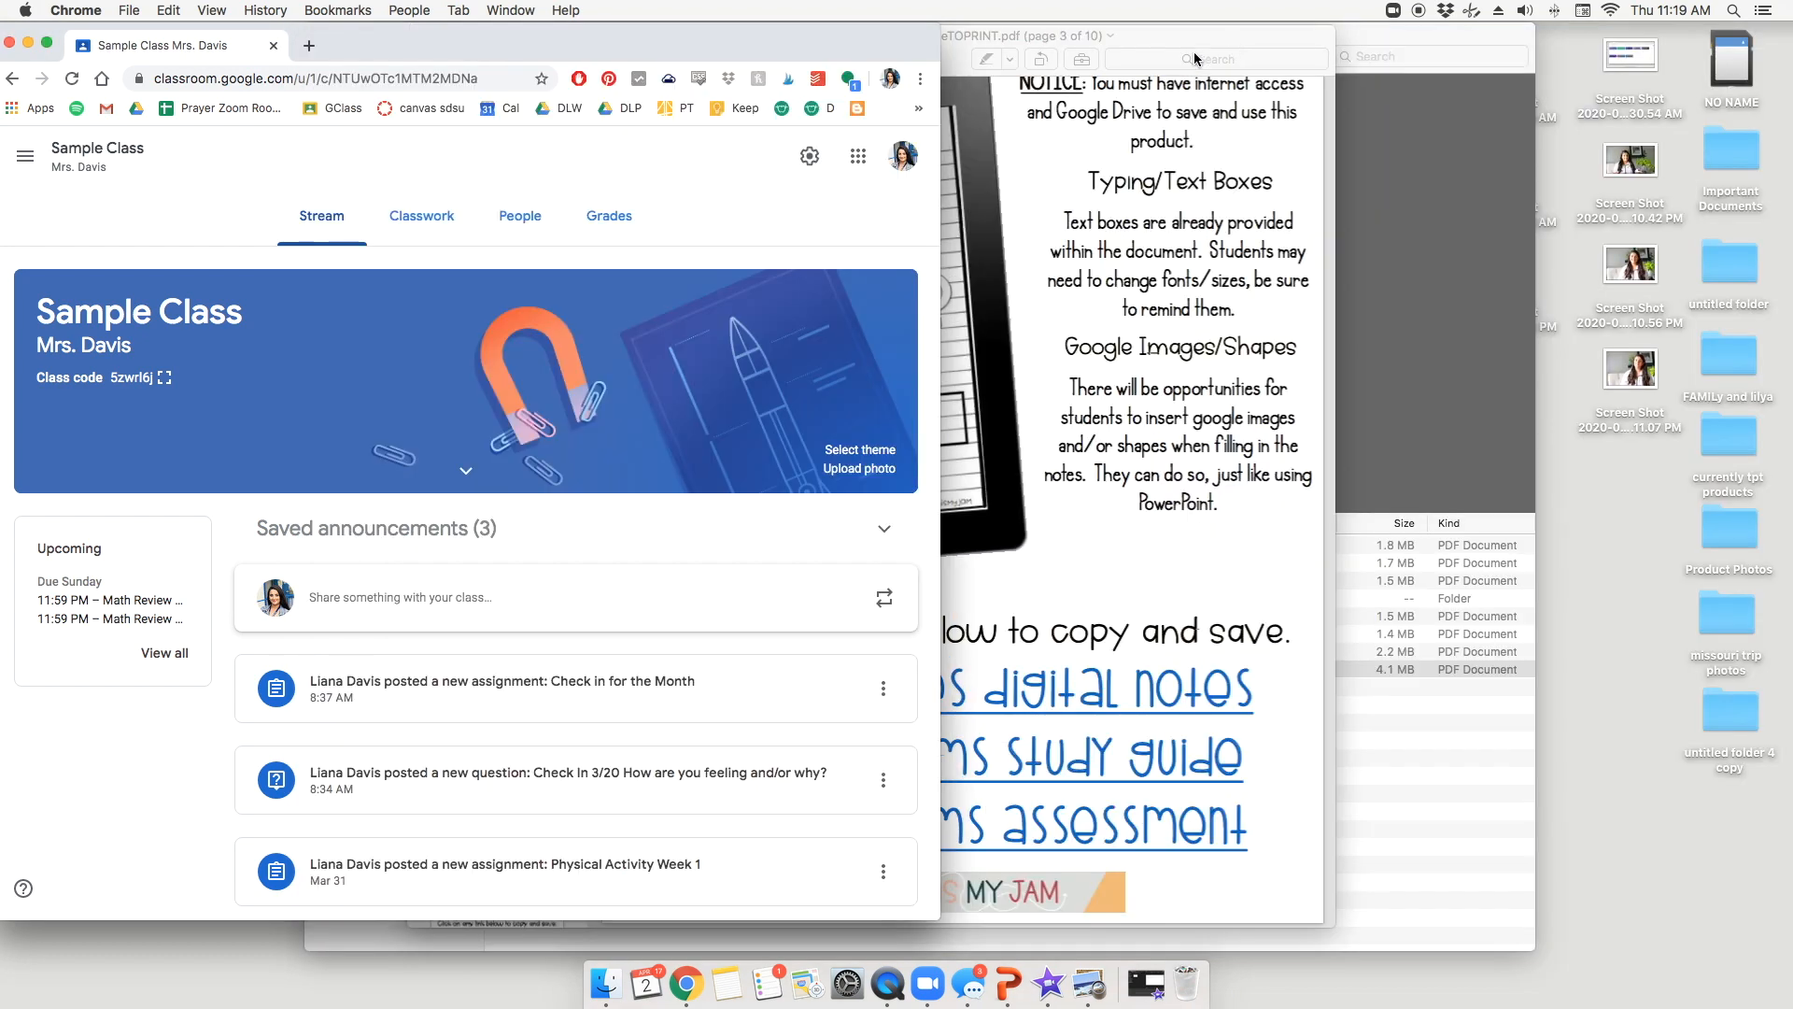
{"action": "left_click", "coordinate": [956, 32]}
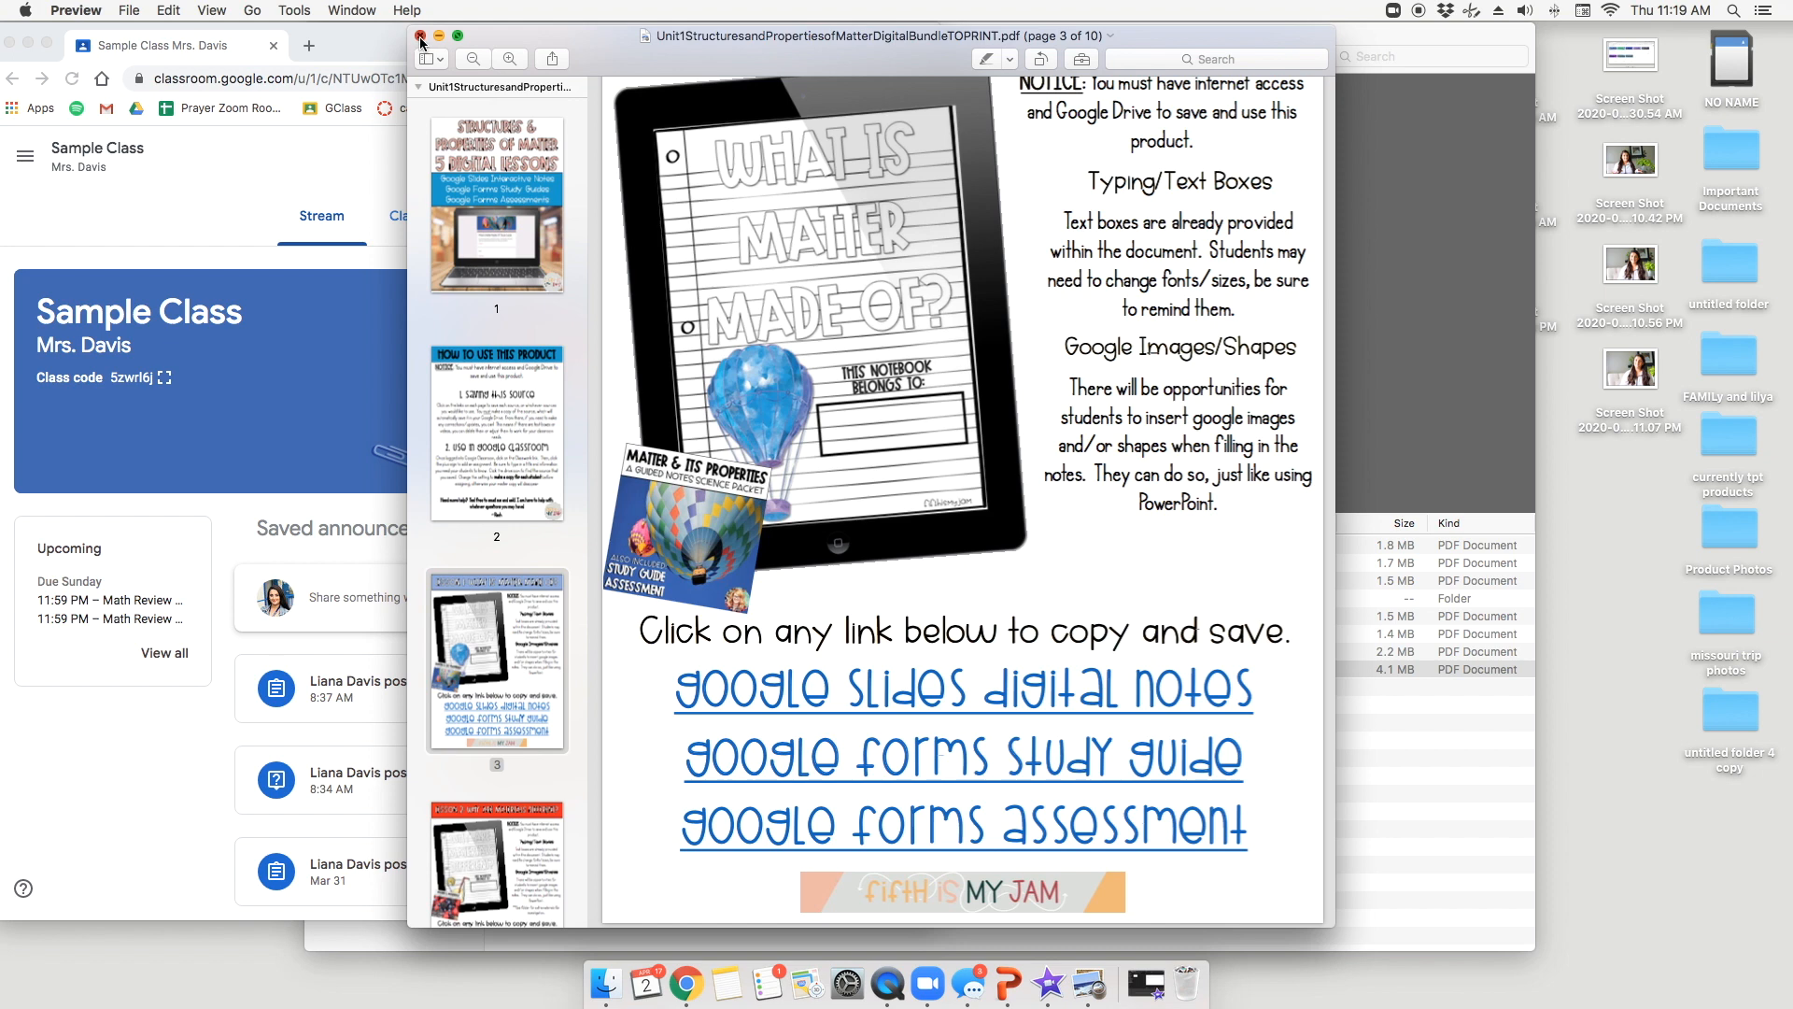
{"action": "left_click", "coordinate": [420, 42]}
{"action": "left_click_drag", "start_coordinate": [420, 42], "coordinate": [703, 44]}
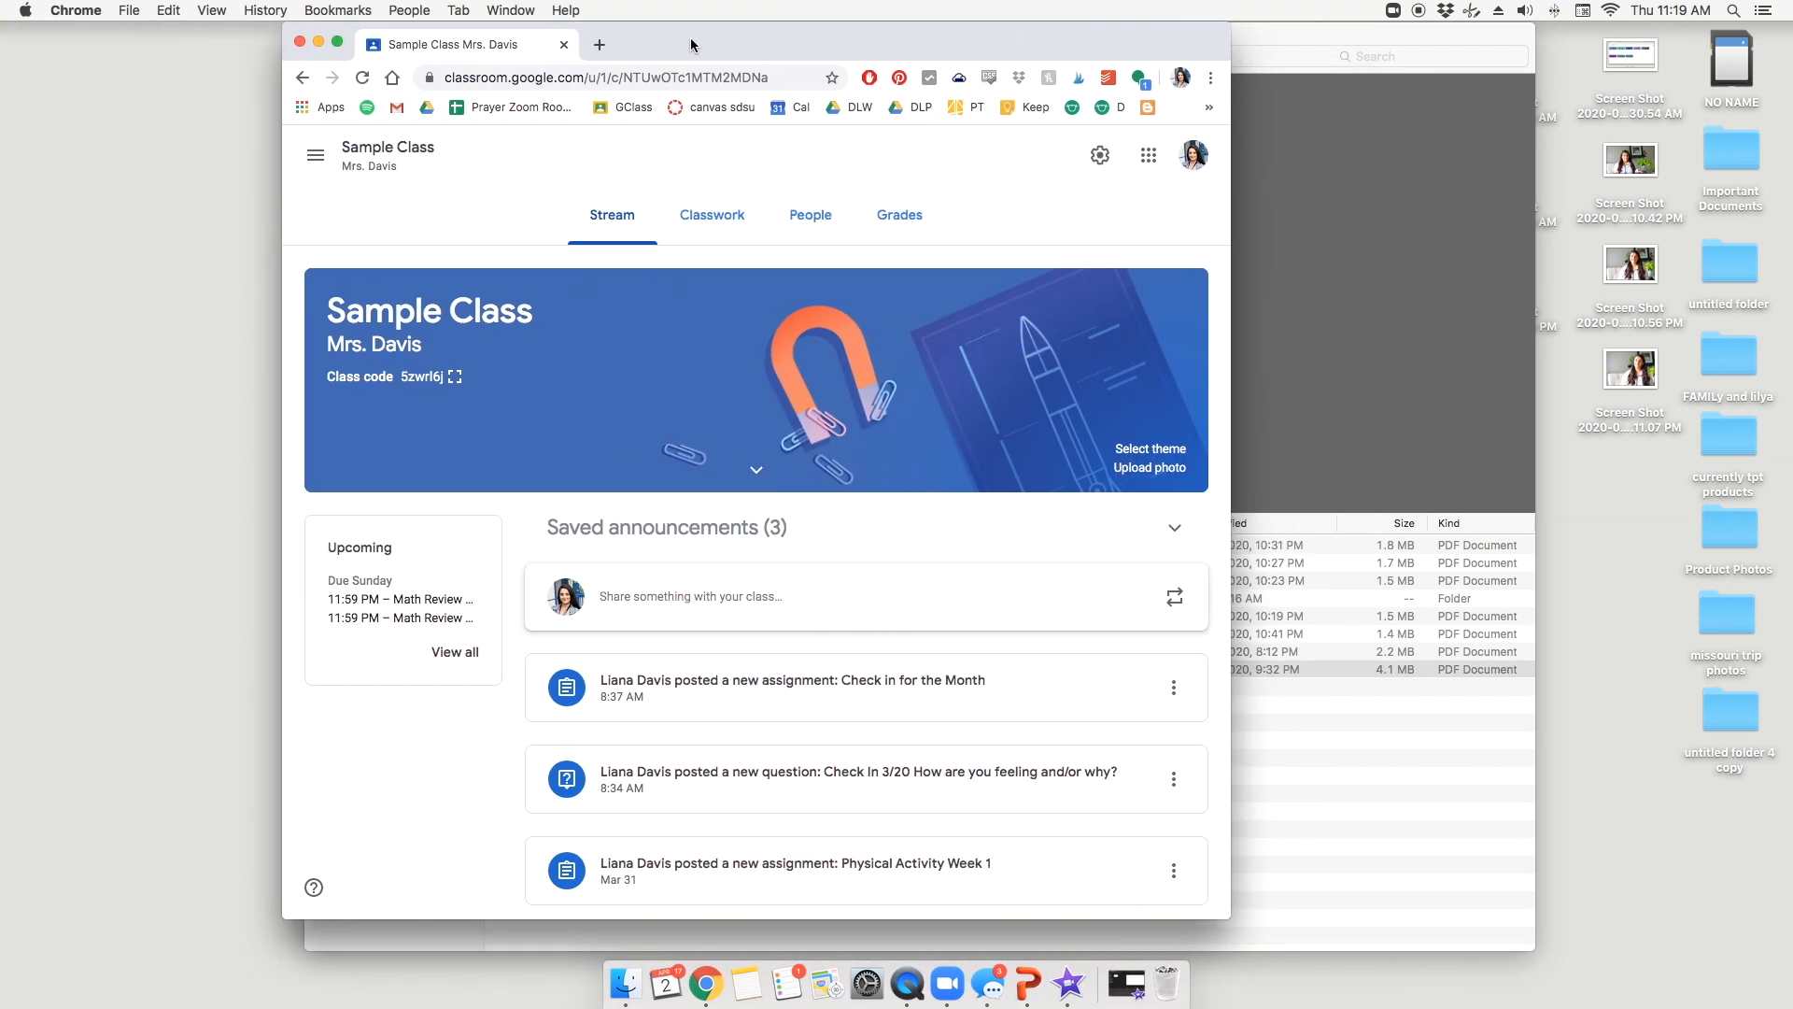
{"action": "left_click", "coordinate": [338, 43]}
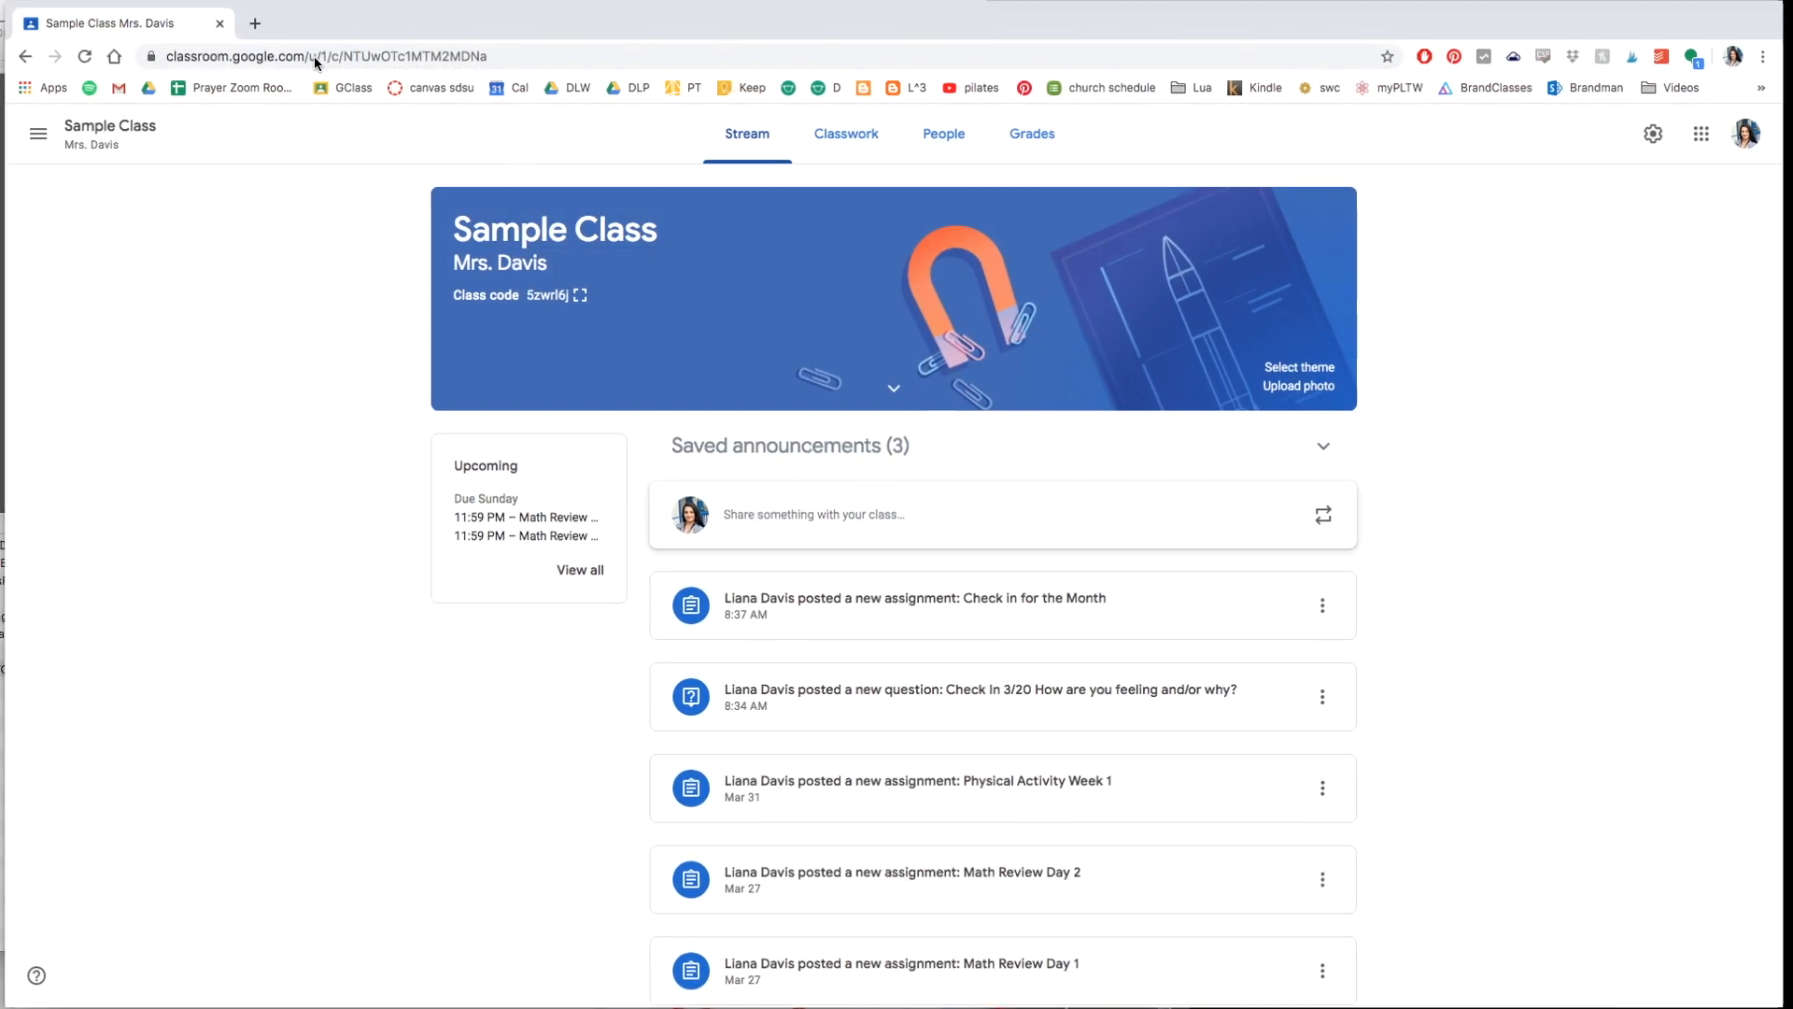
Add a topic named Science-Matter to the Sample Class classwork
{"action": "left_click", "coordinate": [845, 143]}
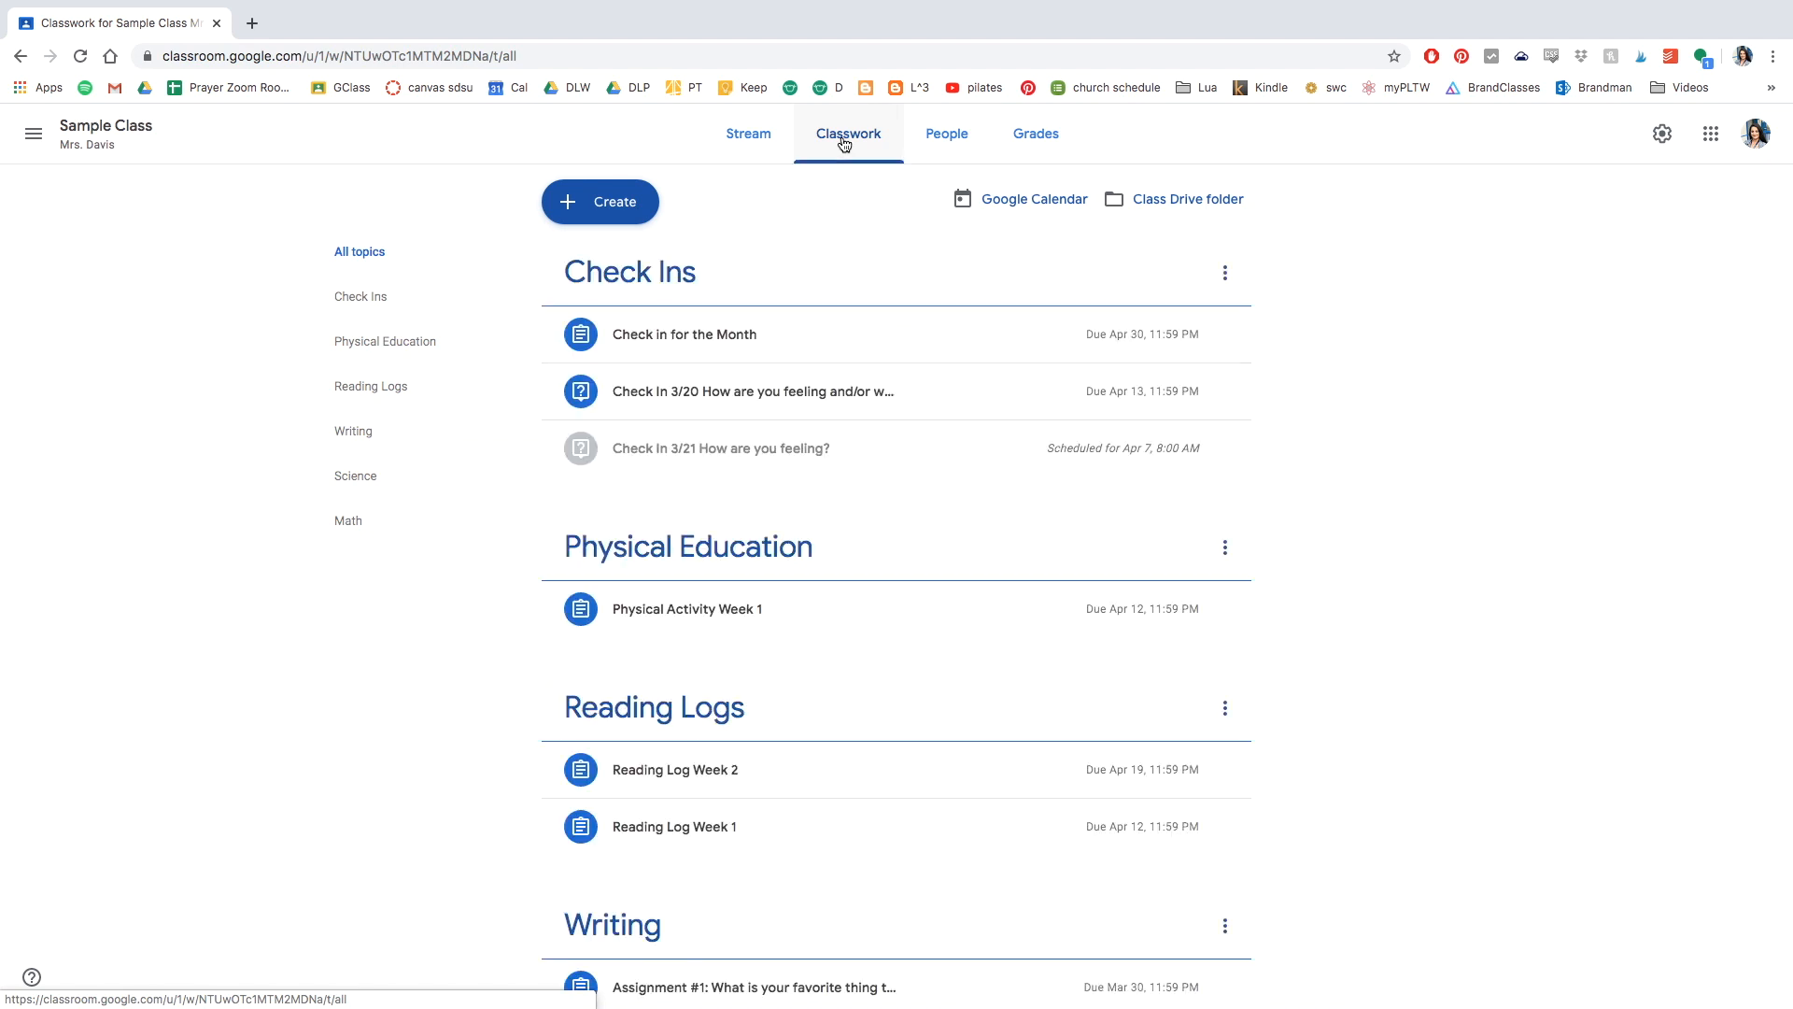
{"action": "left_click", "coordinate": [609, 202]}
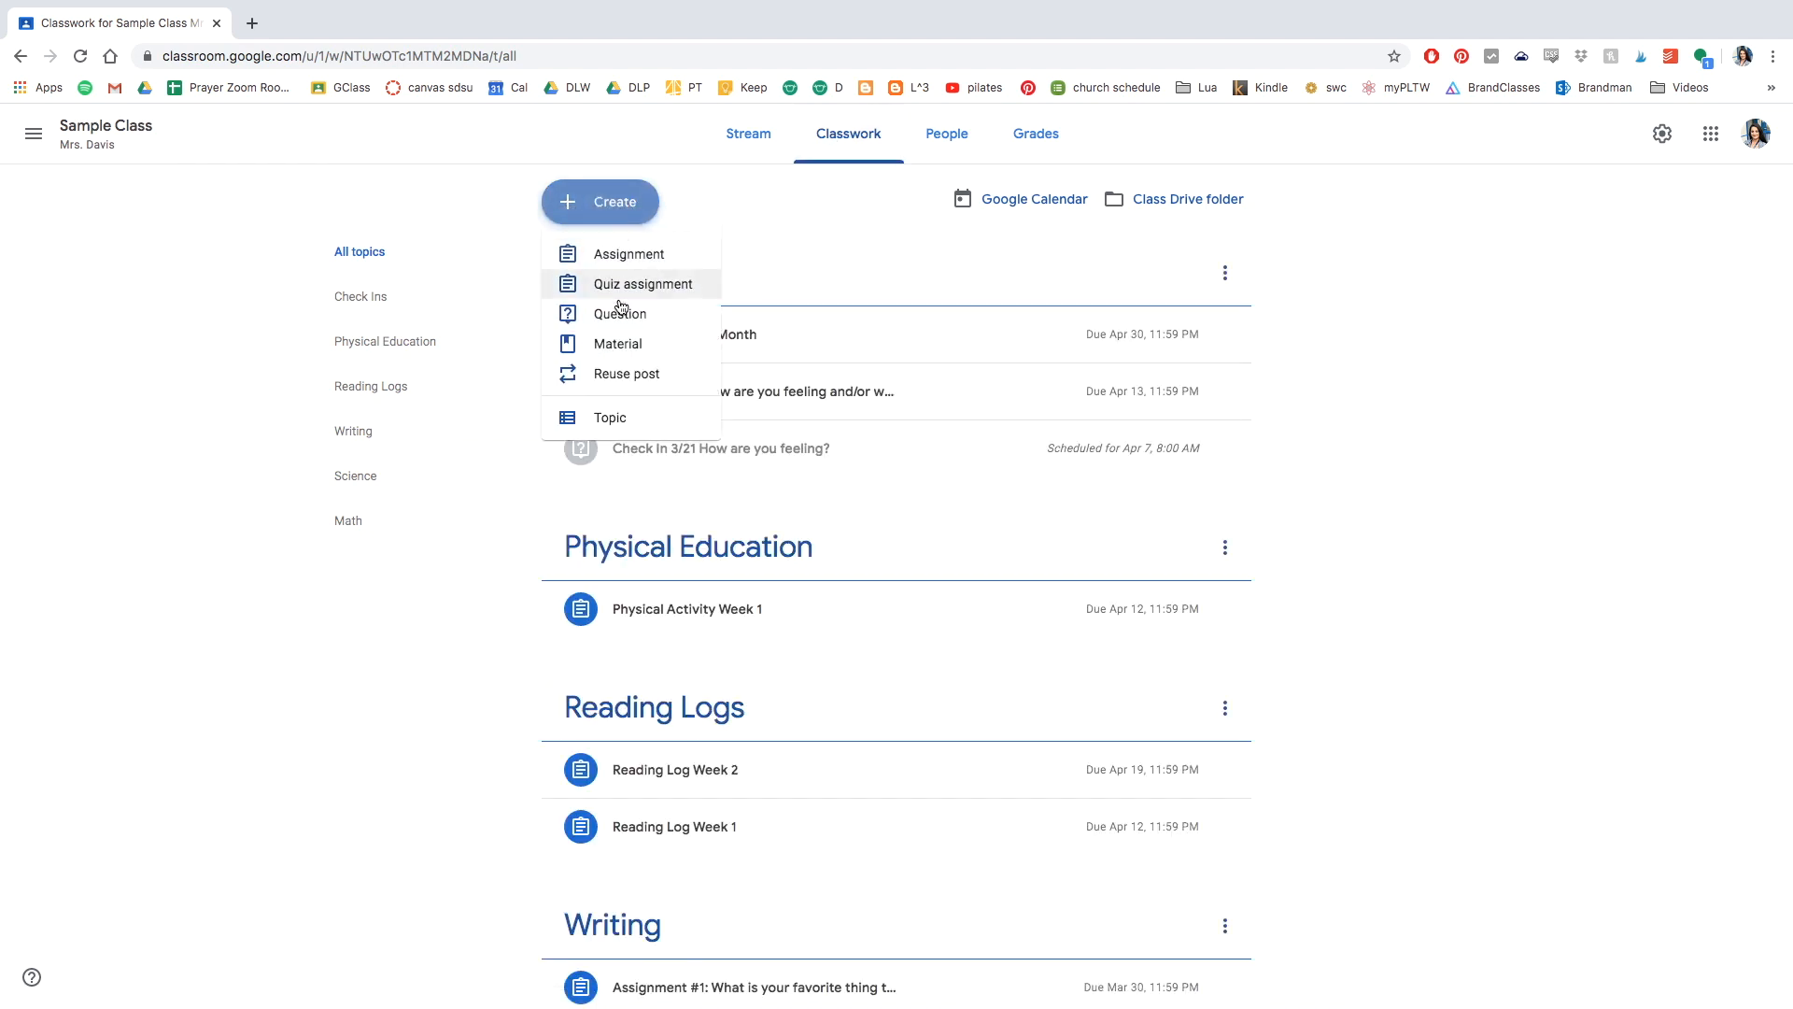
{"action": "left_click", "coordinate": [612, 418]}
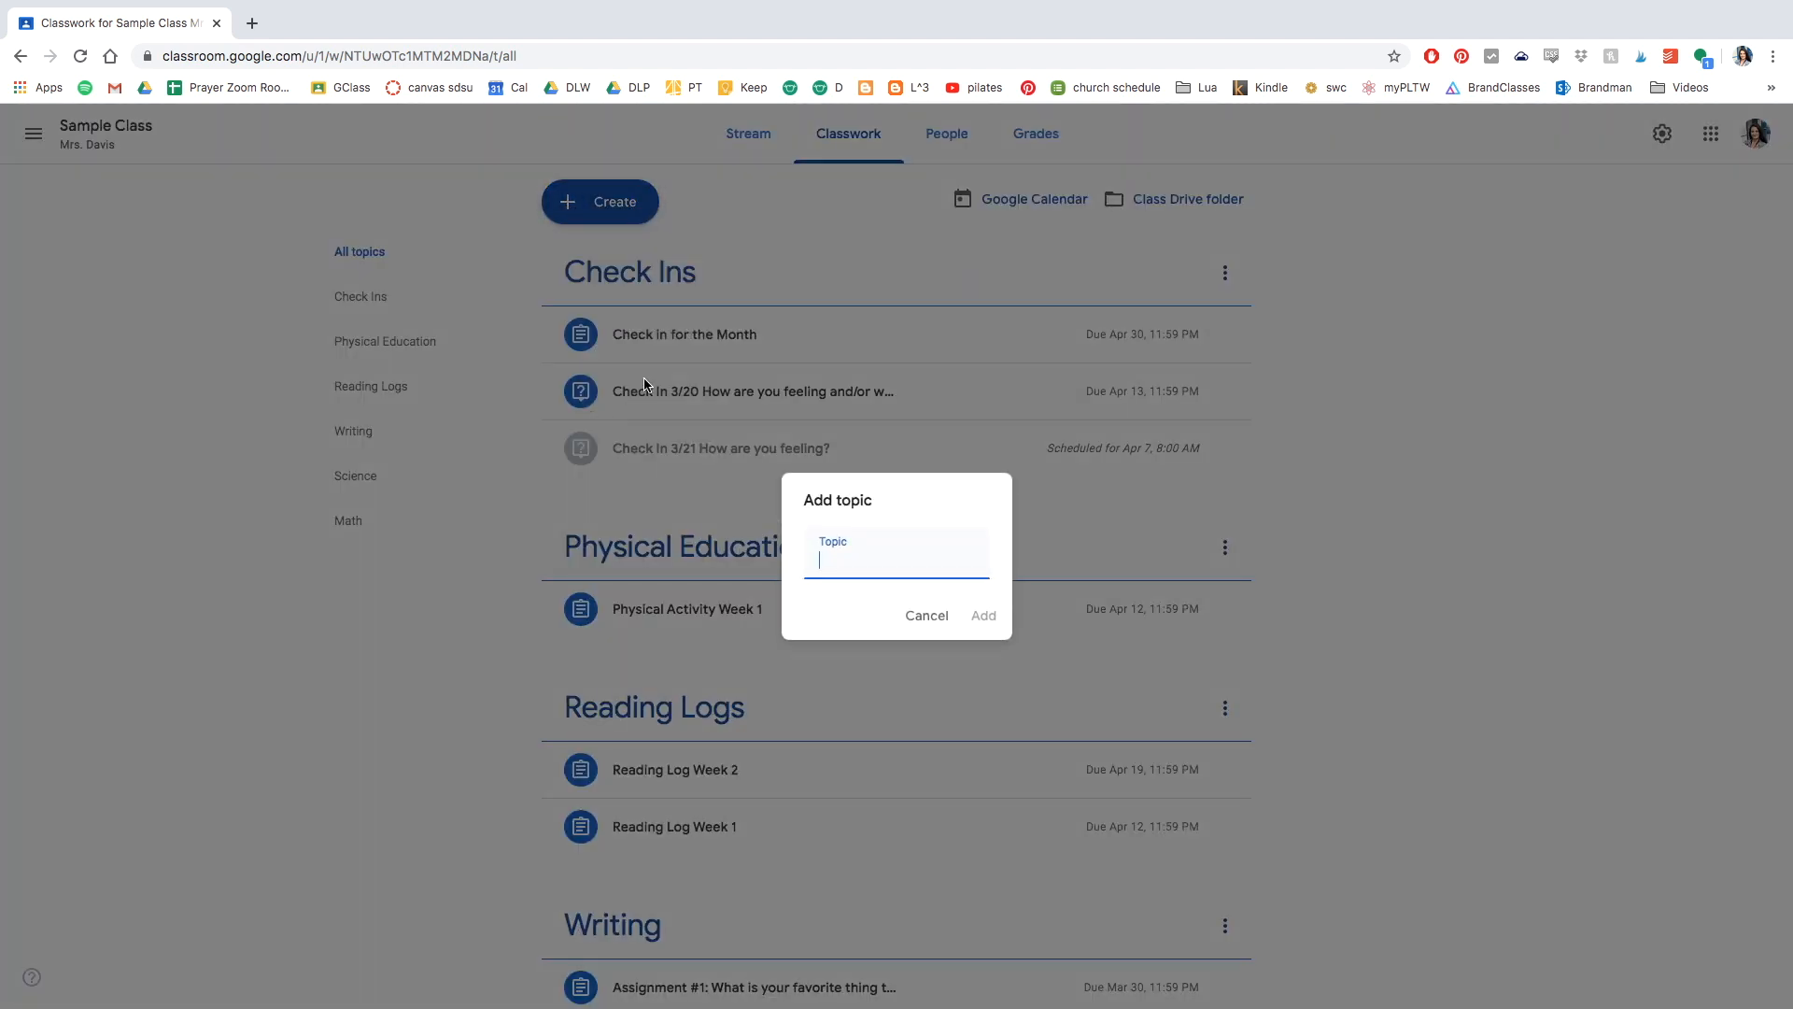
{"action": "type", "text": "Science-Matter"}
{"action": "left_click", "coordinate": [982, 619]}
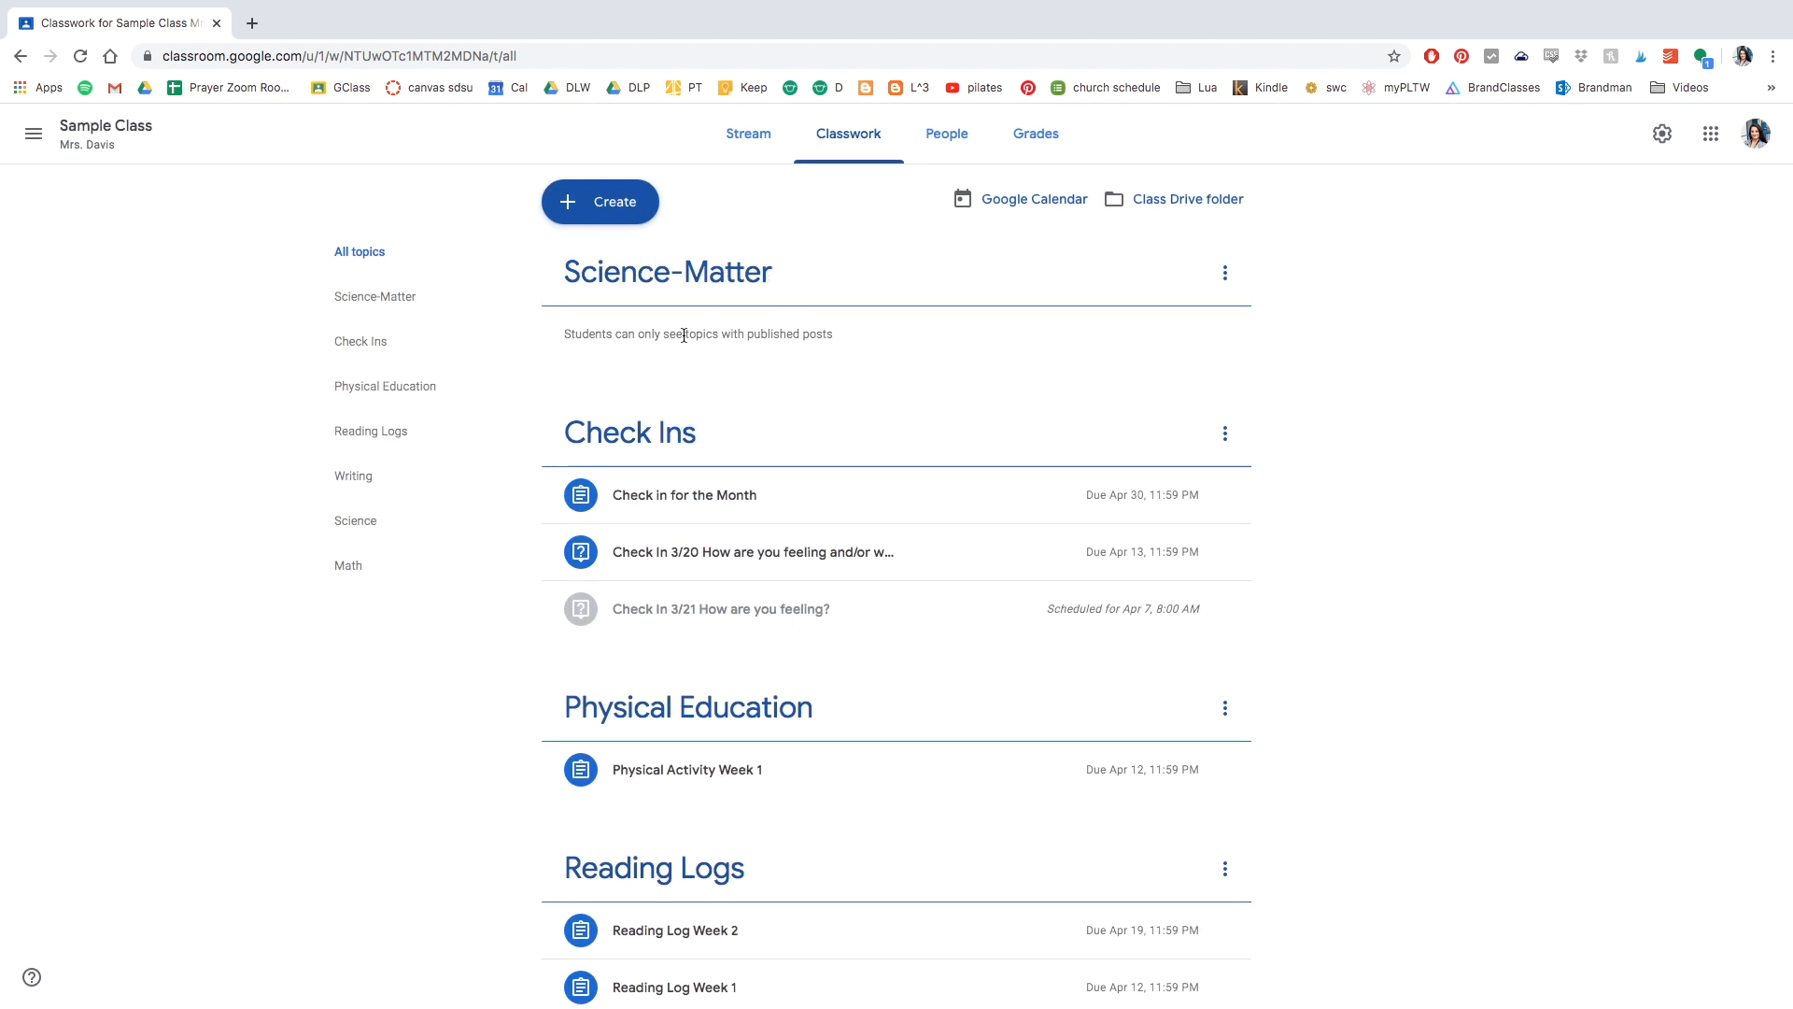
Create a new assignment titled "What is Matter Digital Notebook"
{"action": "left_click", "coordinate": [612, 228]}
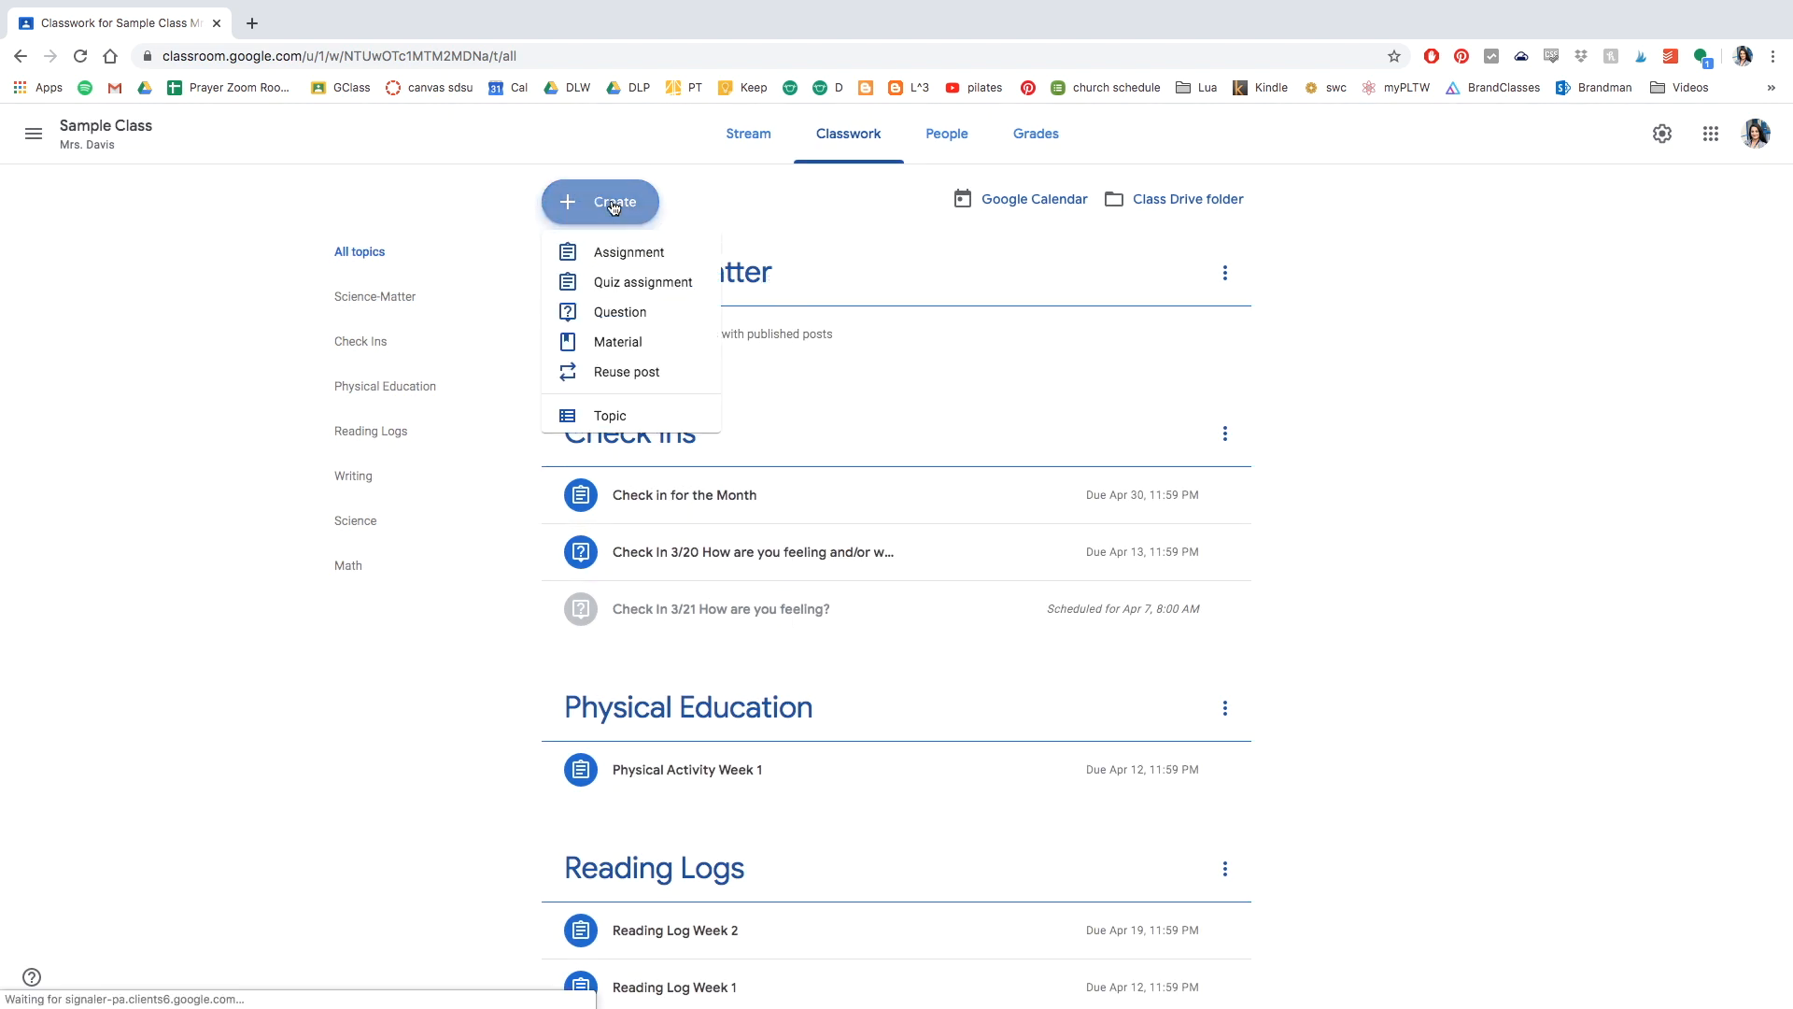
{"action": "left_click", "coordinate": [626, 256]}
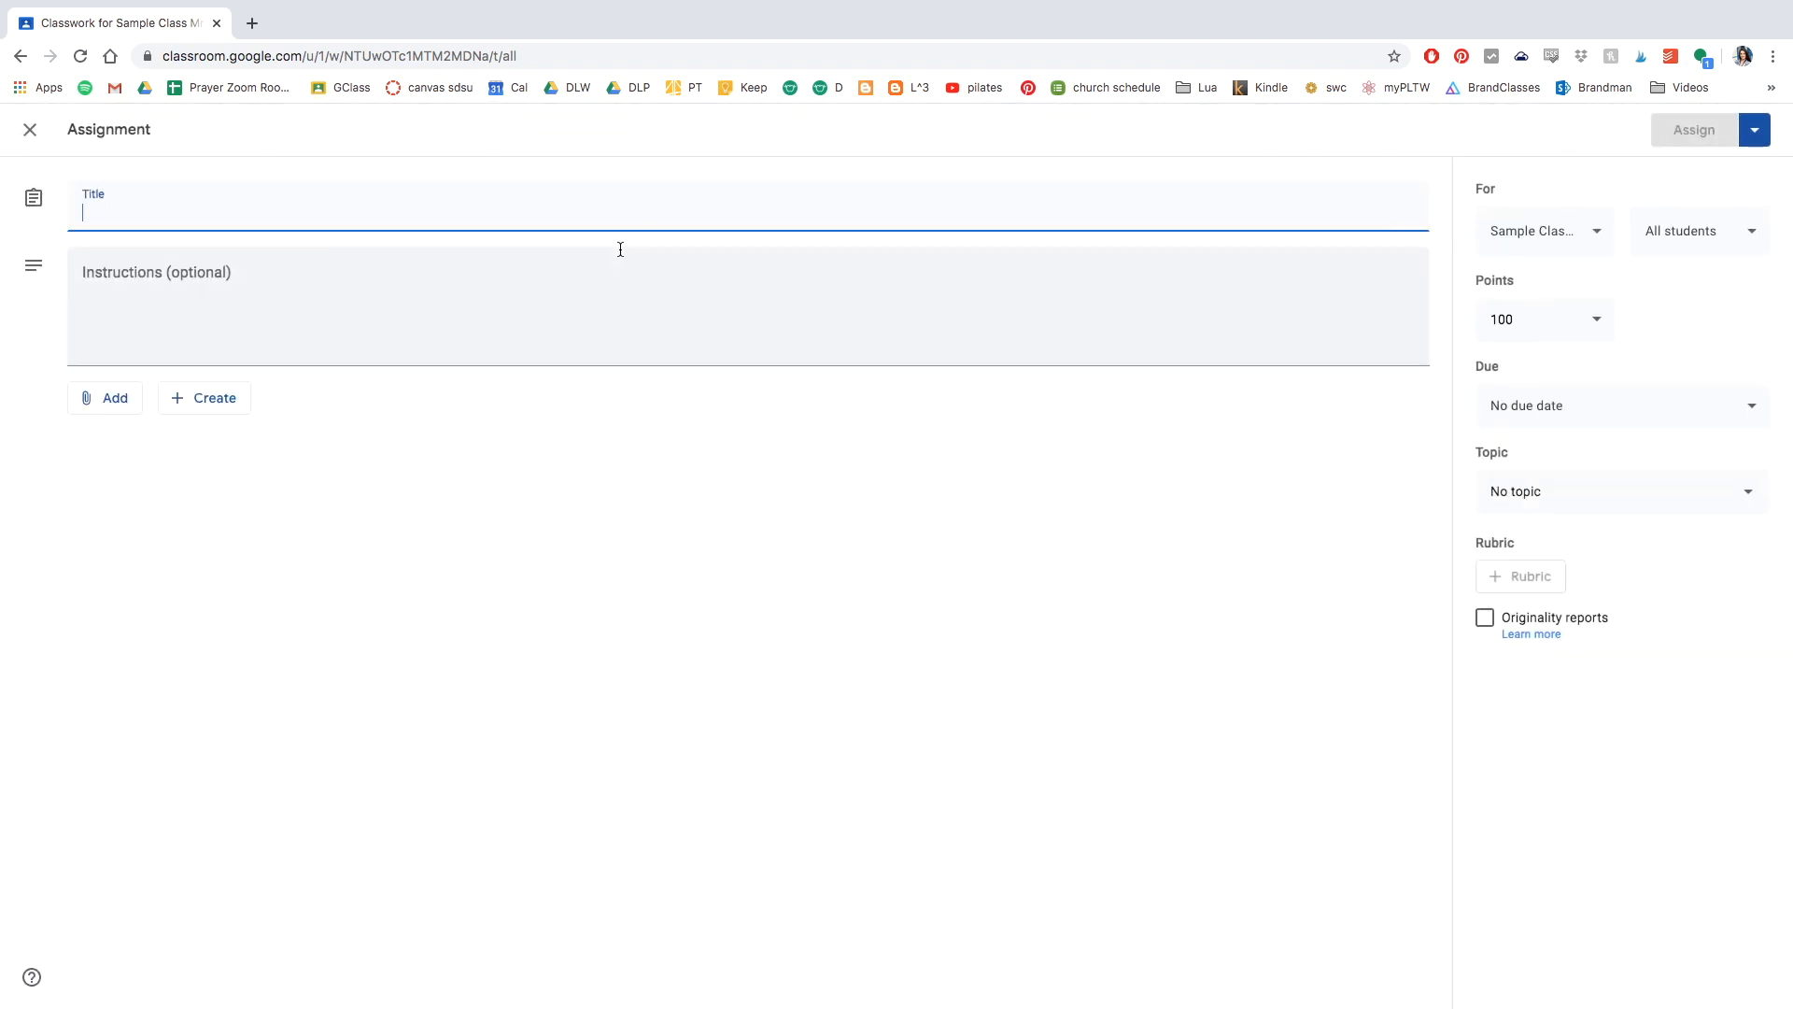
{"action": "type", "text": "What is Matter Digital Notebook"}
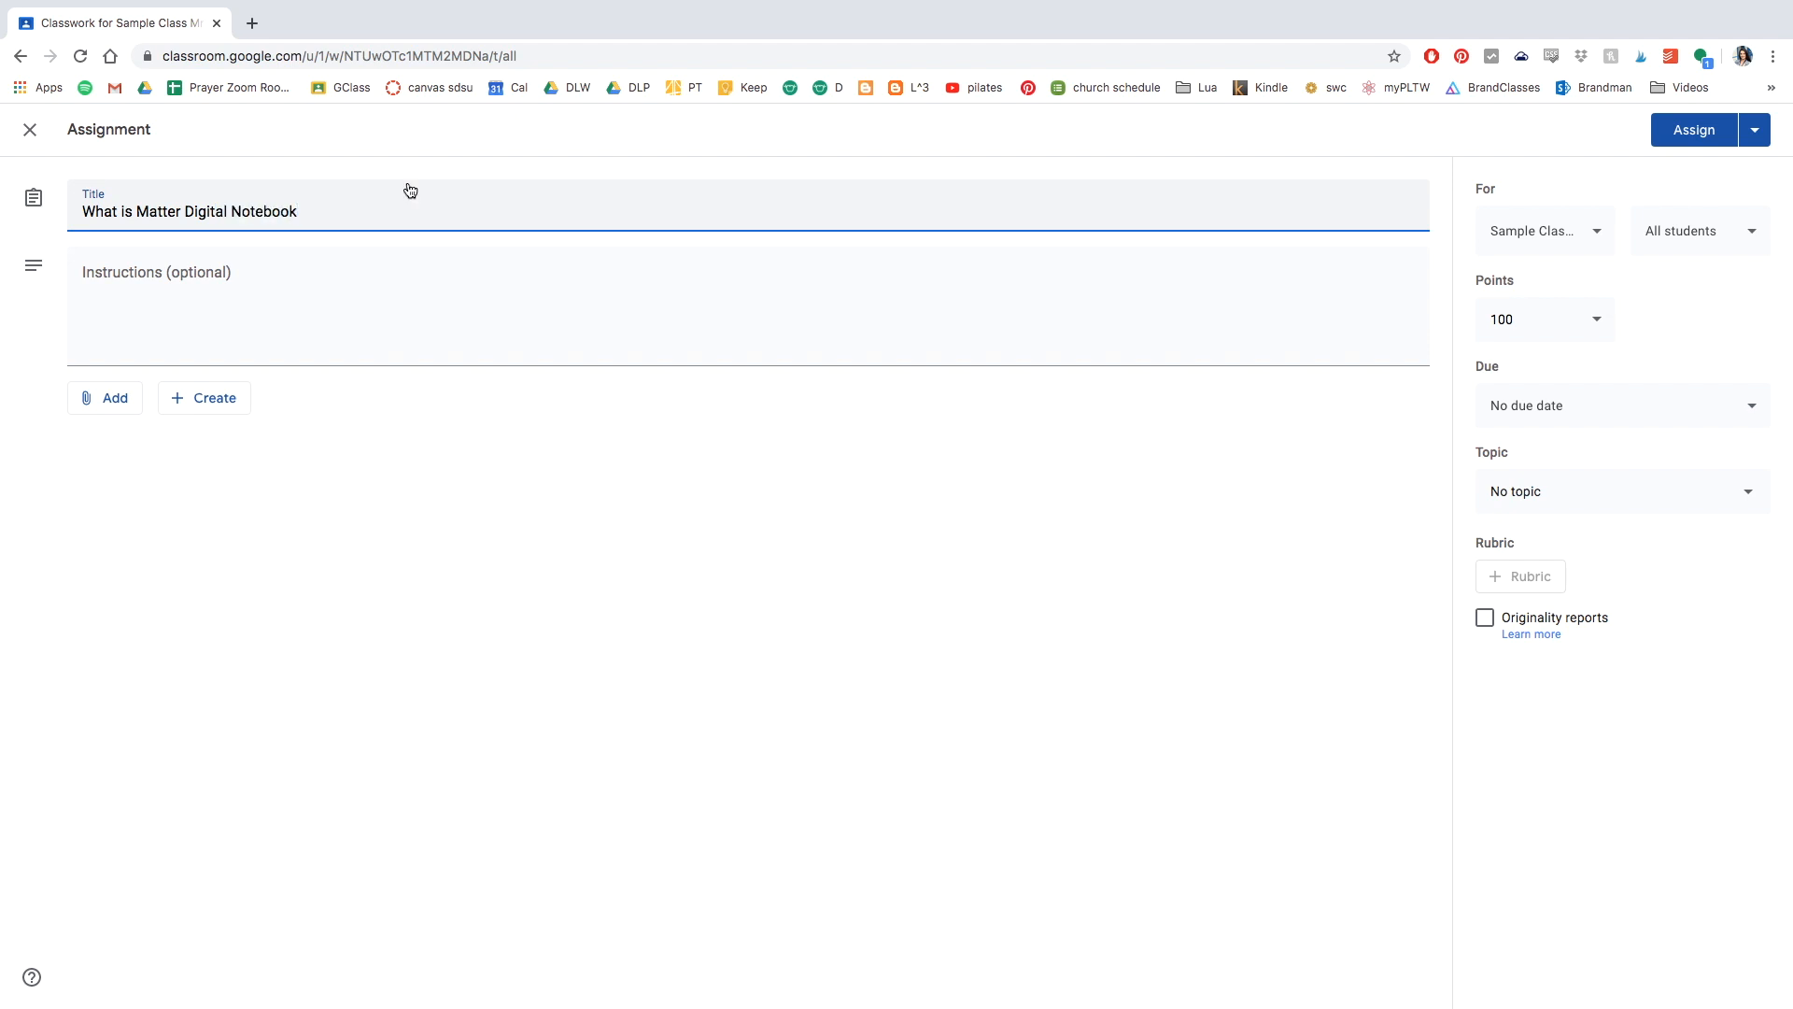
Write instructions describing a Science Class digital notebook about States of Matter, to complete when directed on the announcements page or given material to learn
{"action": "left_click", "coordinate": [362, 306]}
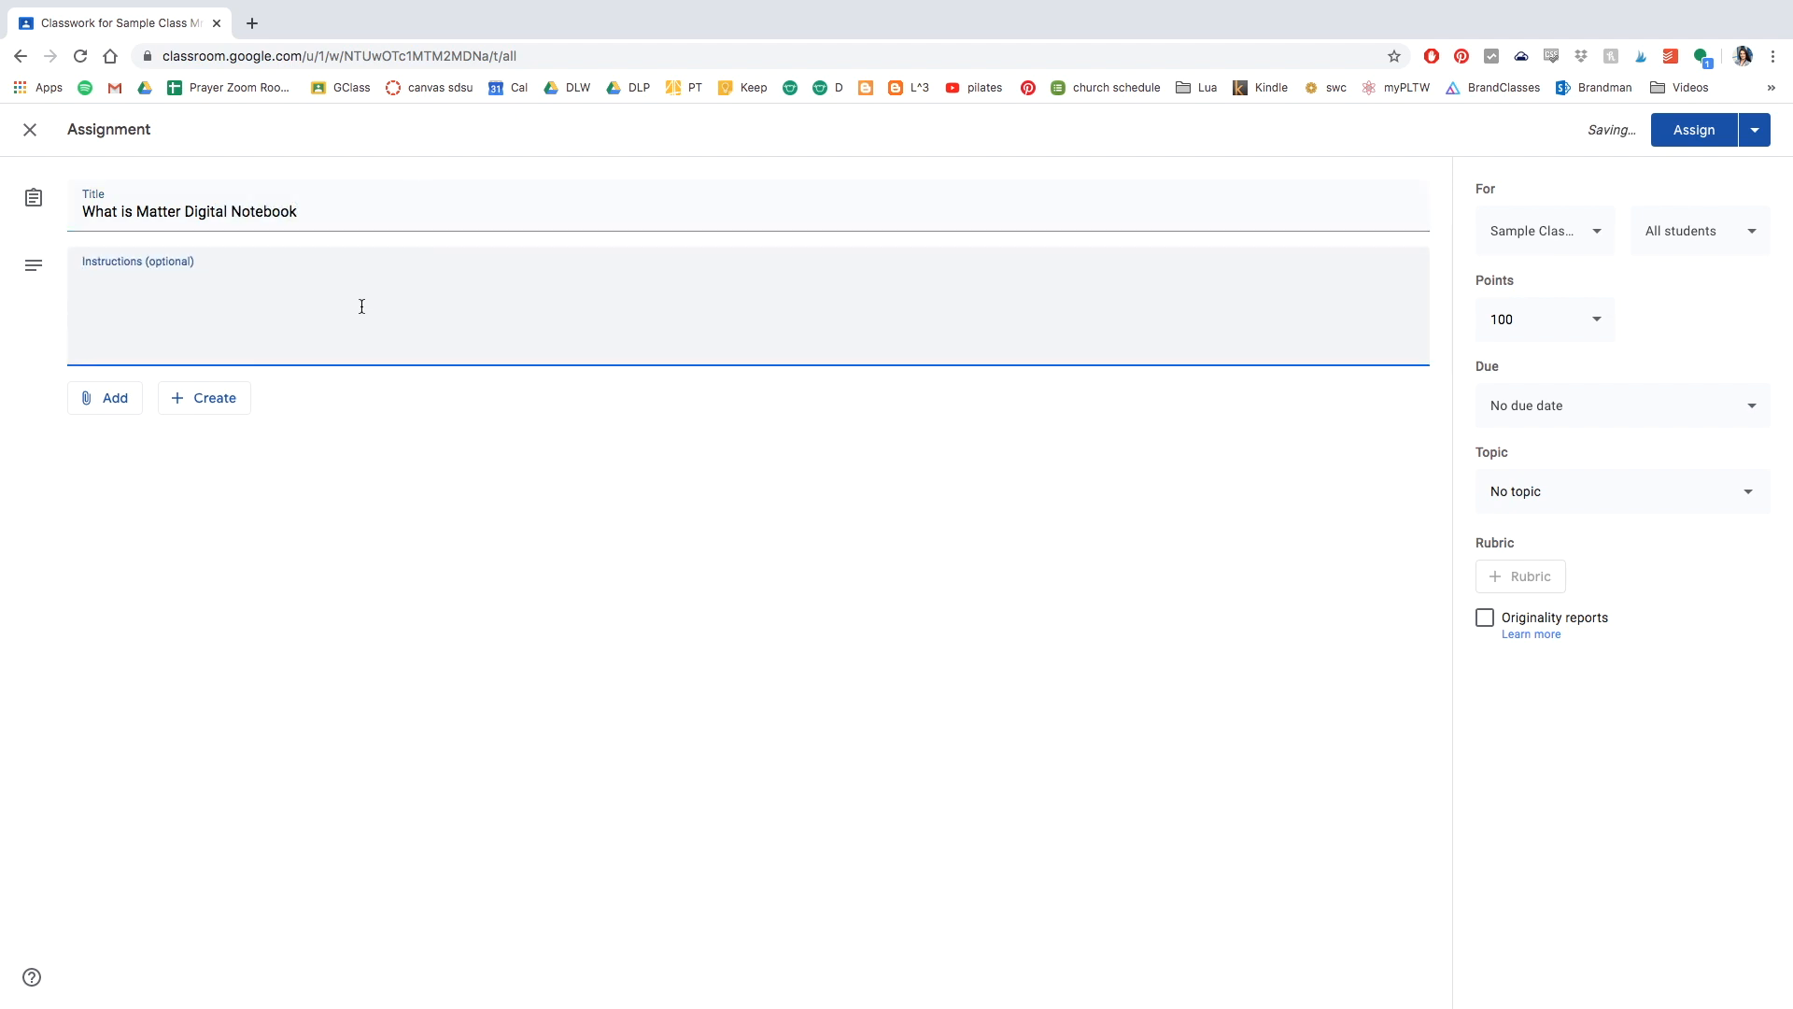
{"action": "type", "text": "This is going to be your digital notebooj for"}
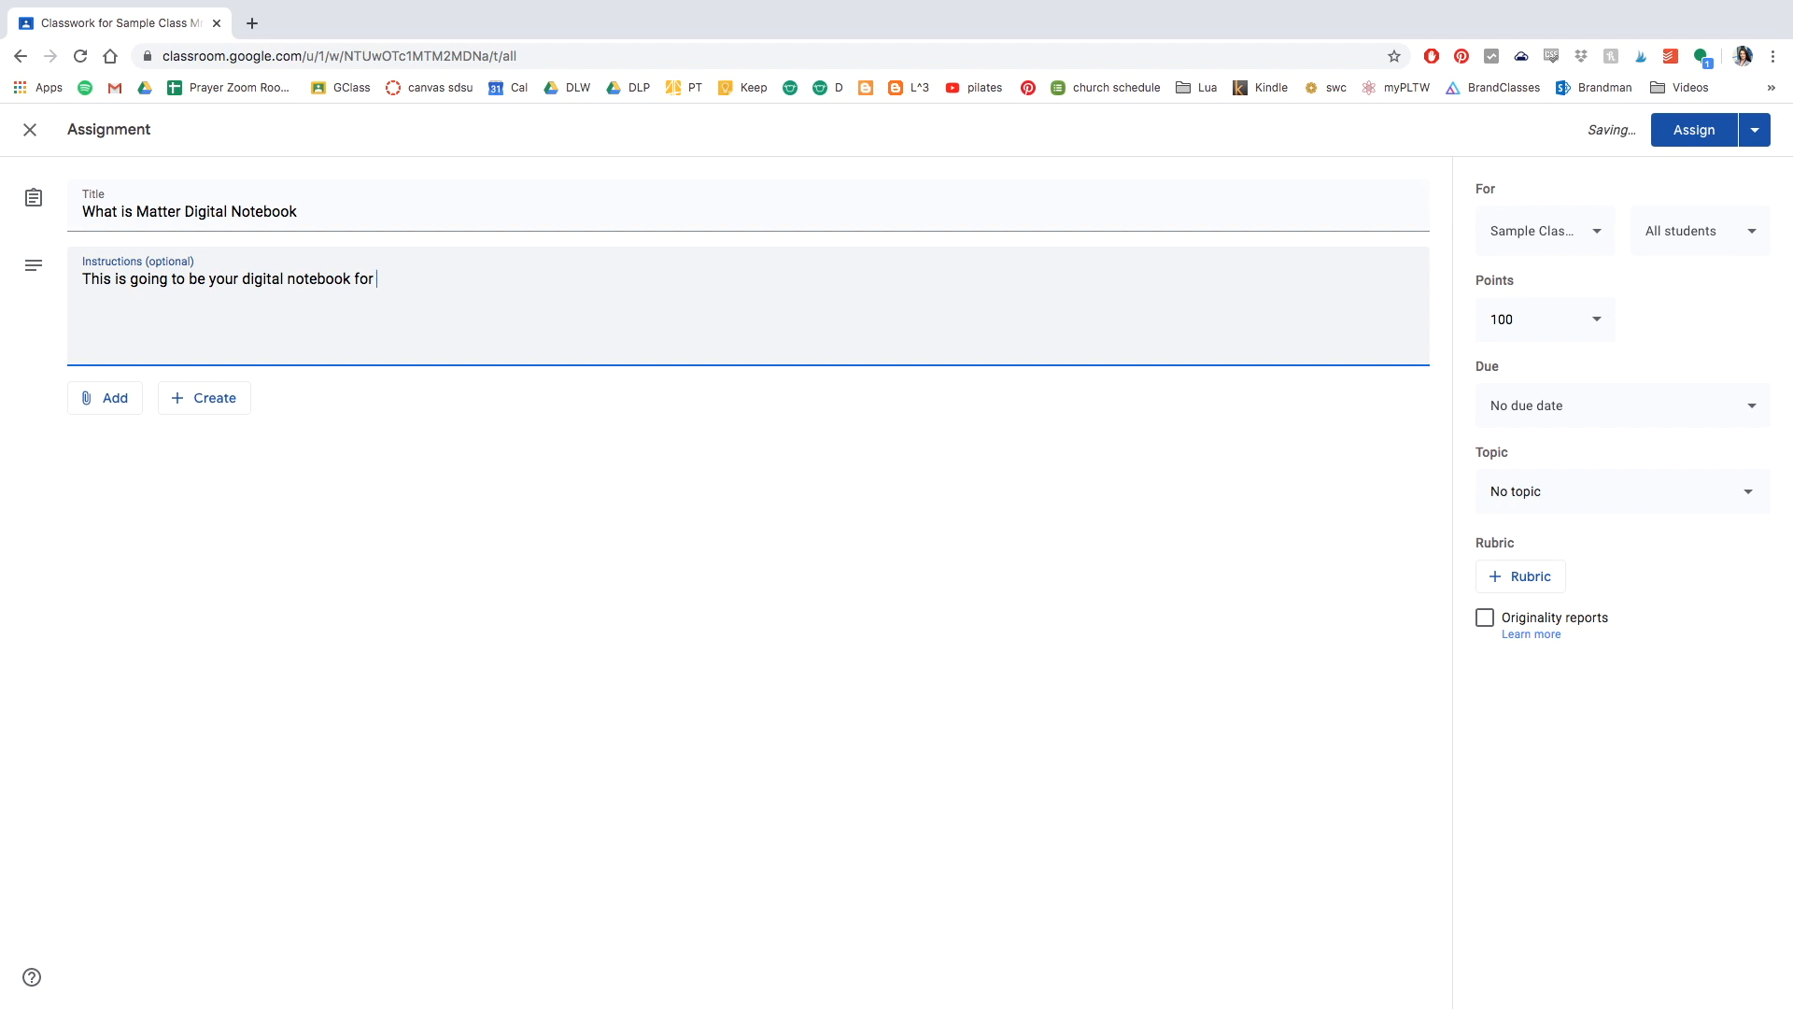
{"action": "type", "text": "Science Class and learning about States of Matter. Please complete this to the best of your"}
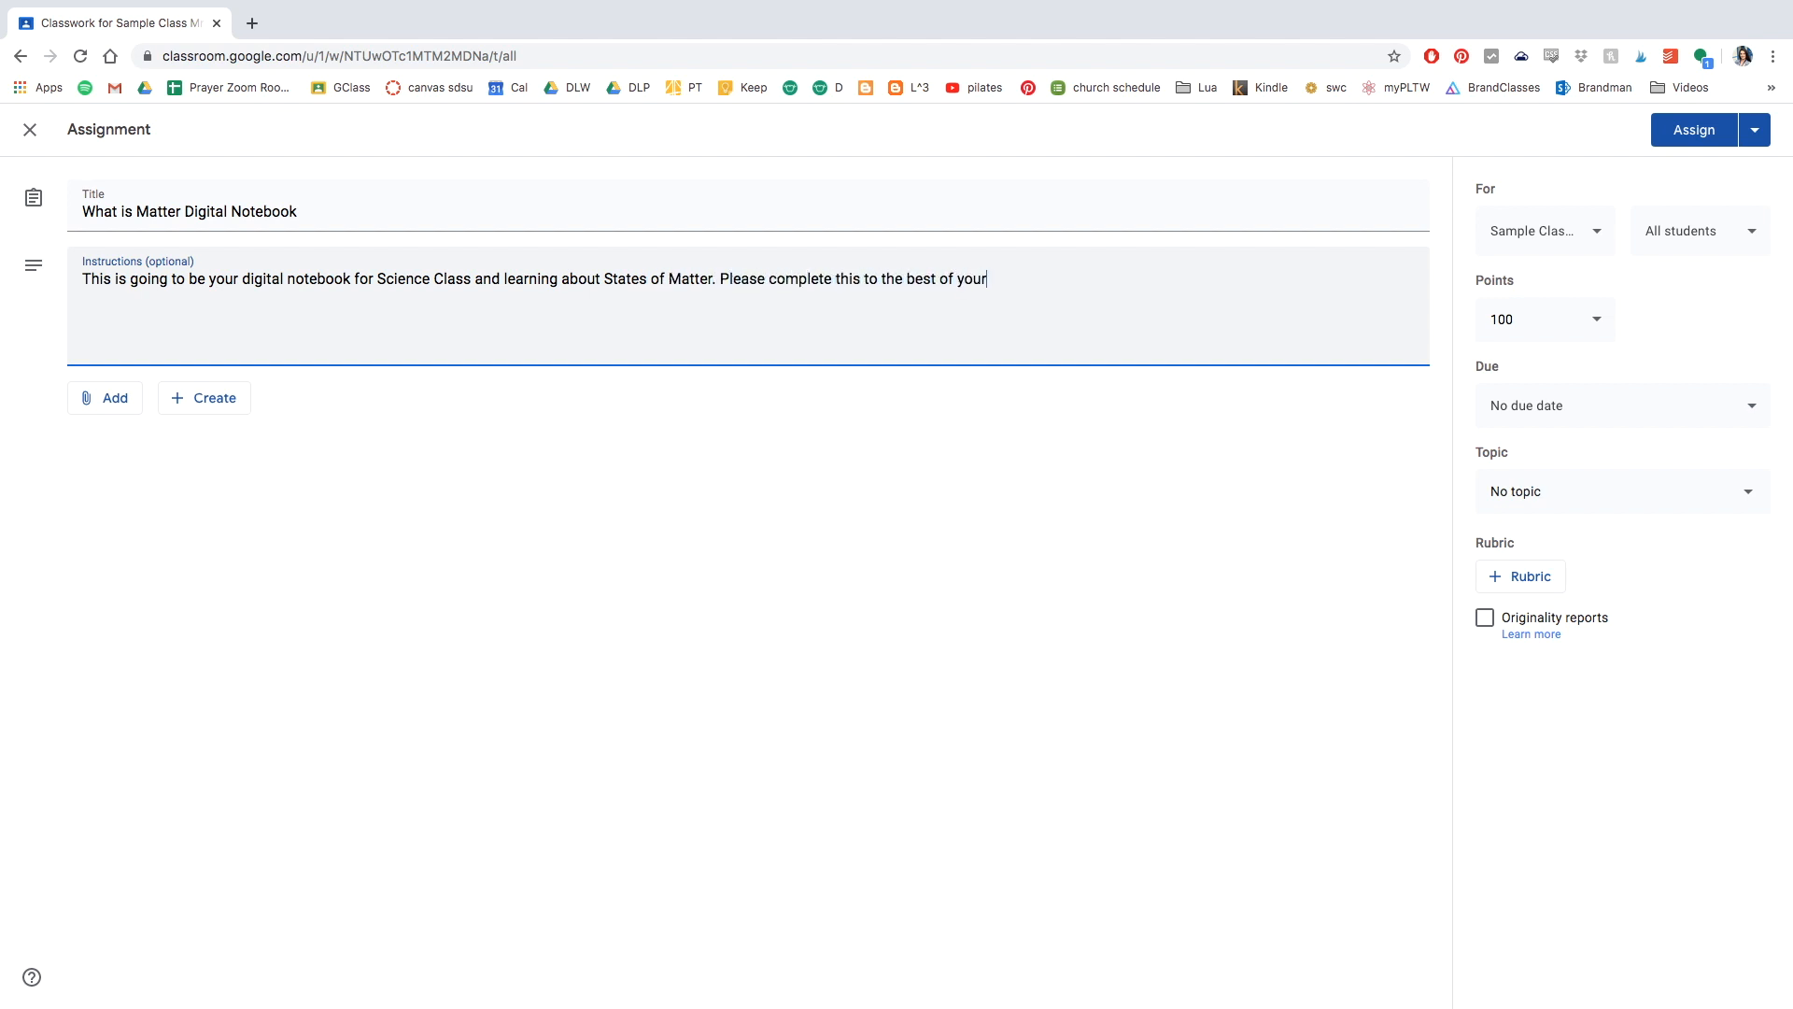
{"action": "type", "text": " ability when I as"}
{"action": "key", "text": "BackSpace"}
{"action": "key", "text": "BackSpace"}
{"action": "type", "text": "direct you complete them in the"}
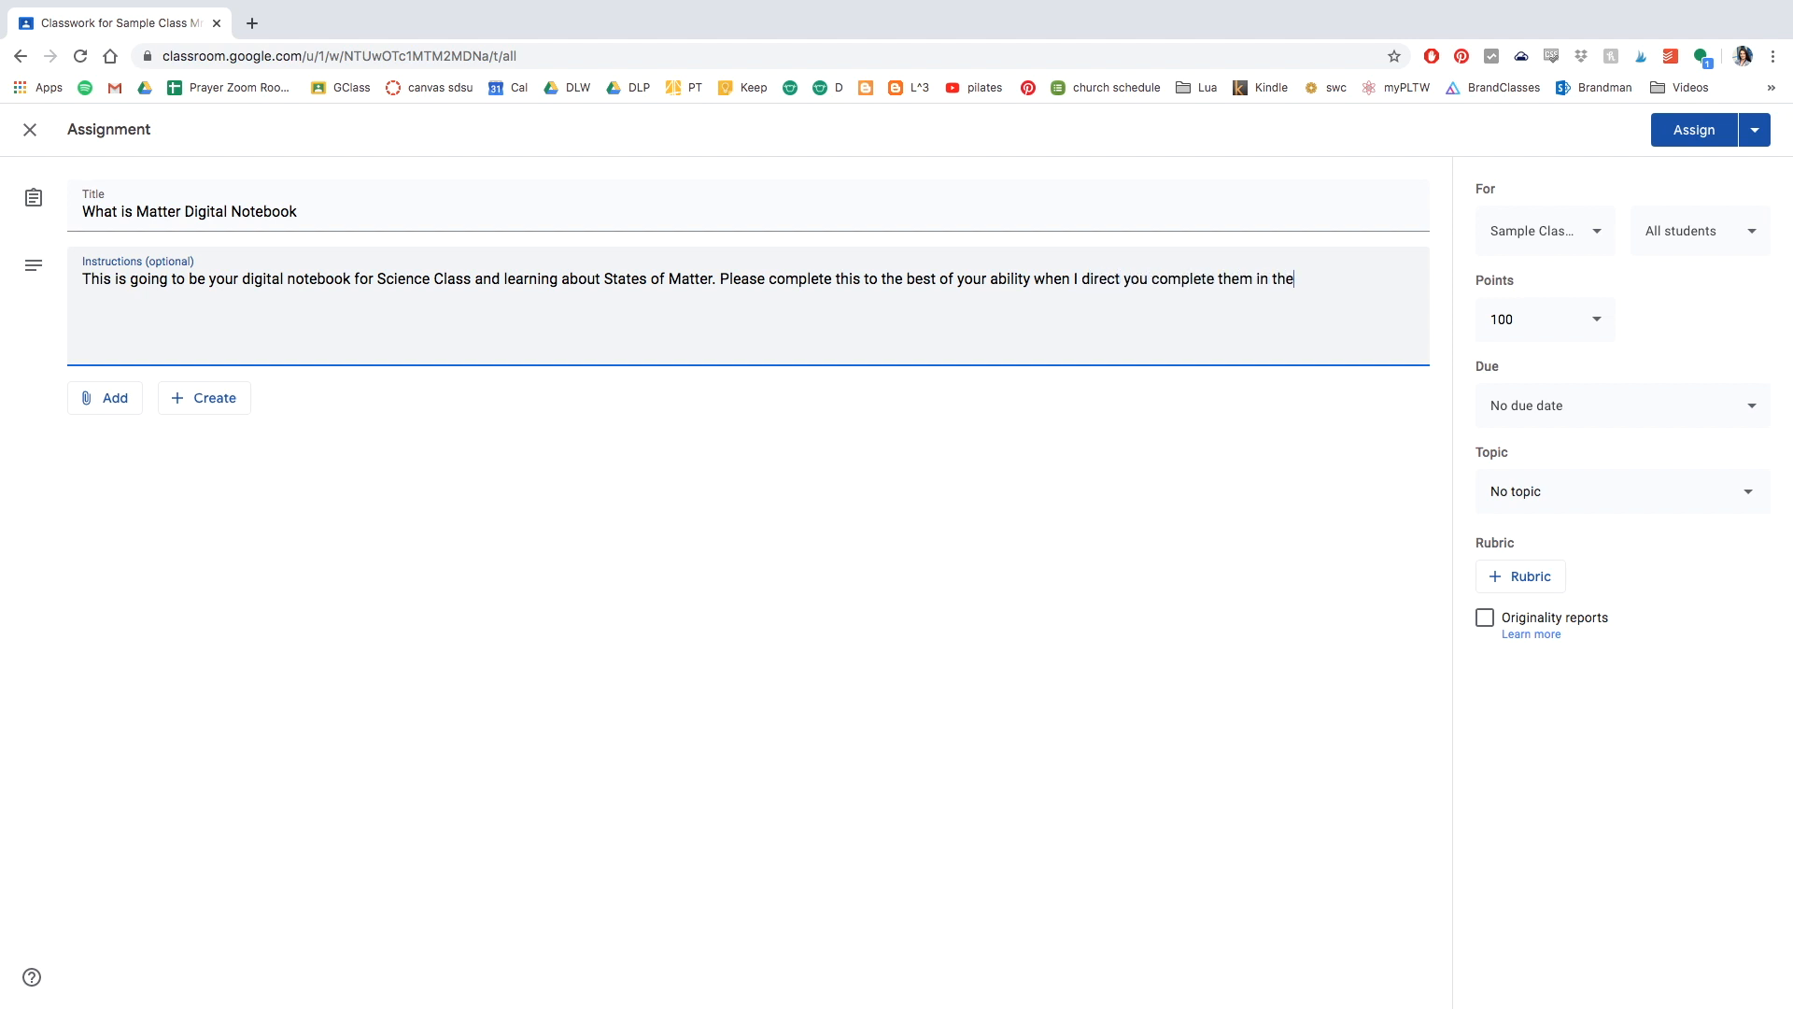
{"action": "type", "text": " announcement pannouncementspage or when I provide you with material to learn. "}
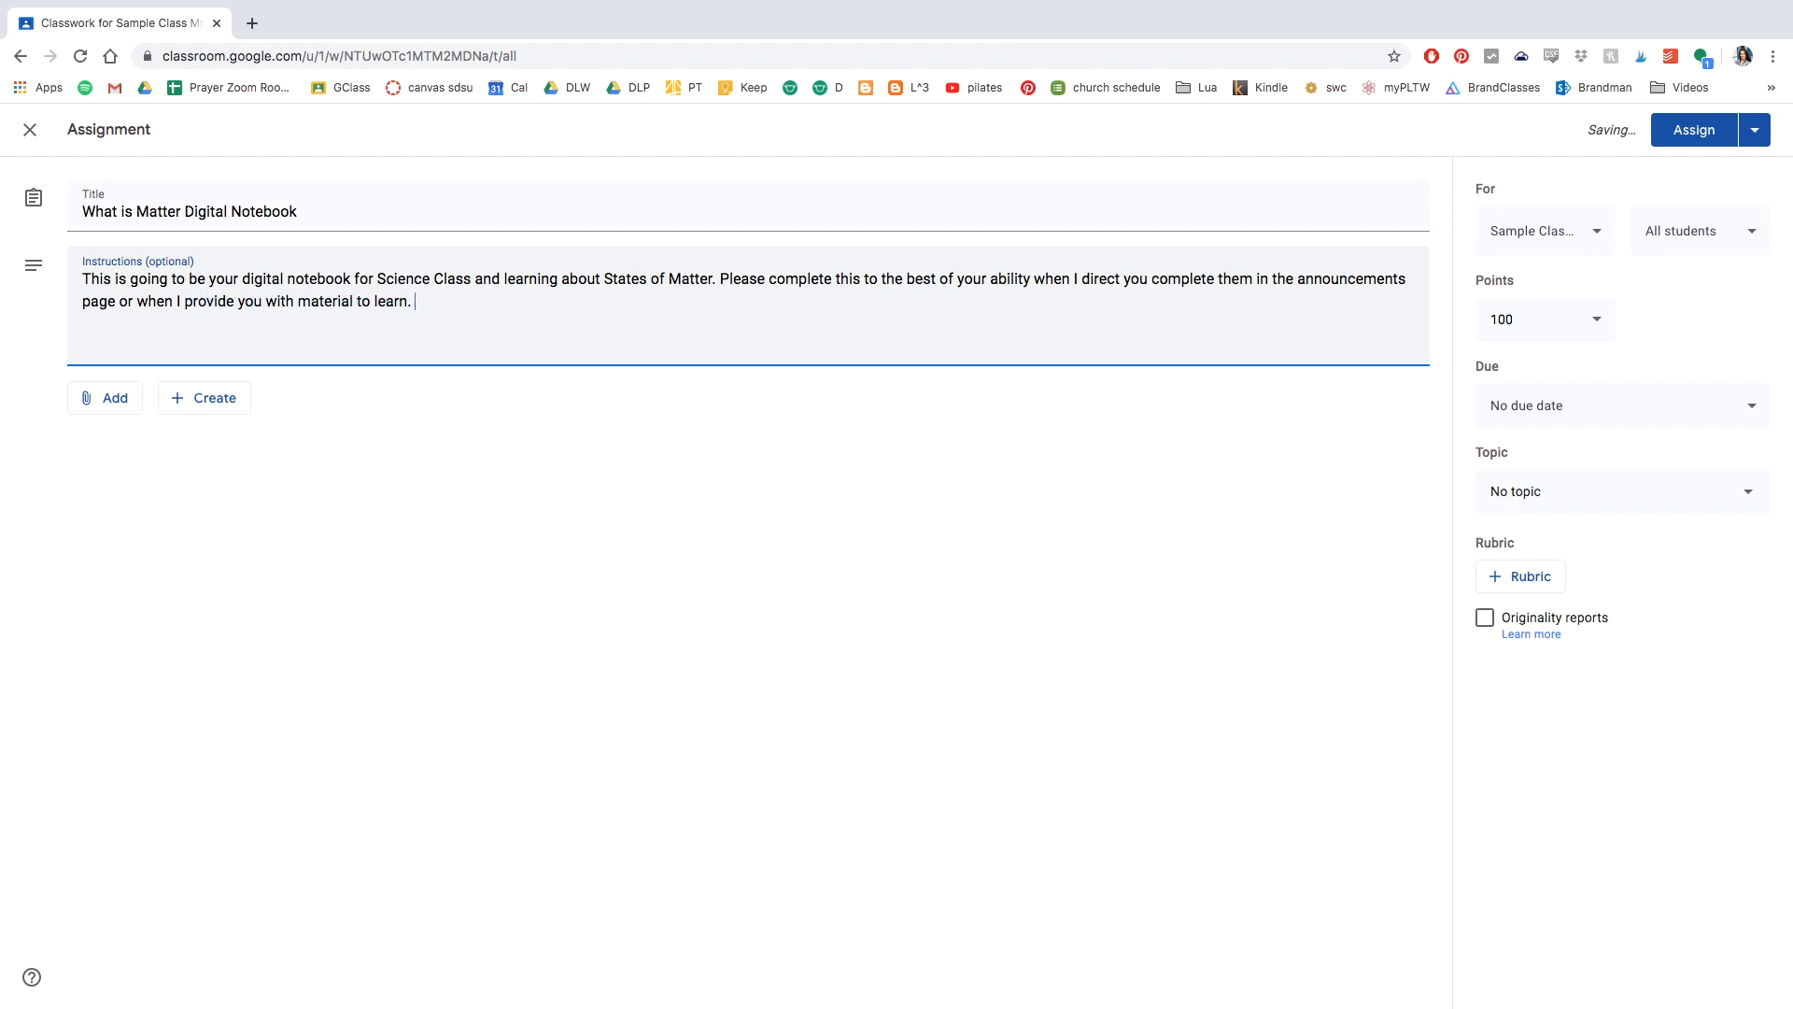
Add "Please do not complete the assignments without understanding the content." and "Email me or find me during office hours if you have any questions." to the instructions
{"action": "type", "text": "Please do not complete the assign"}
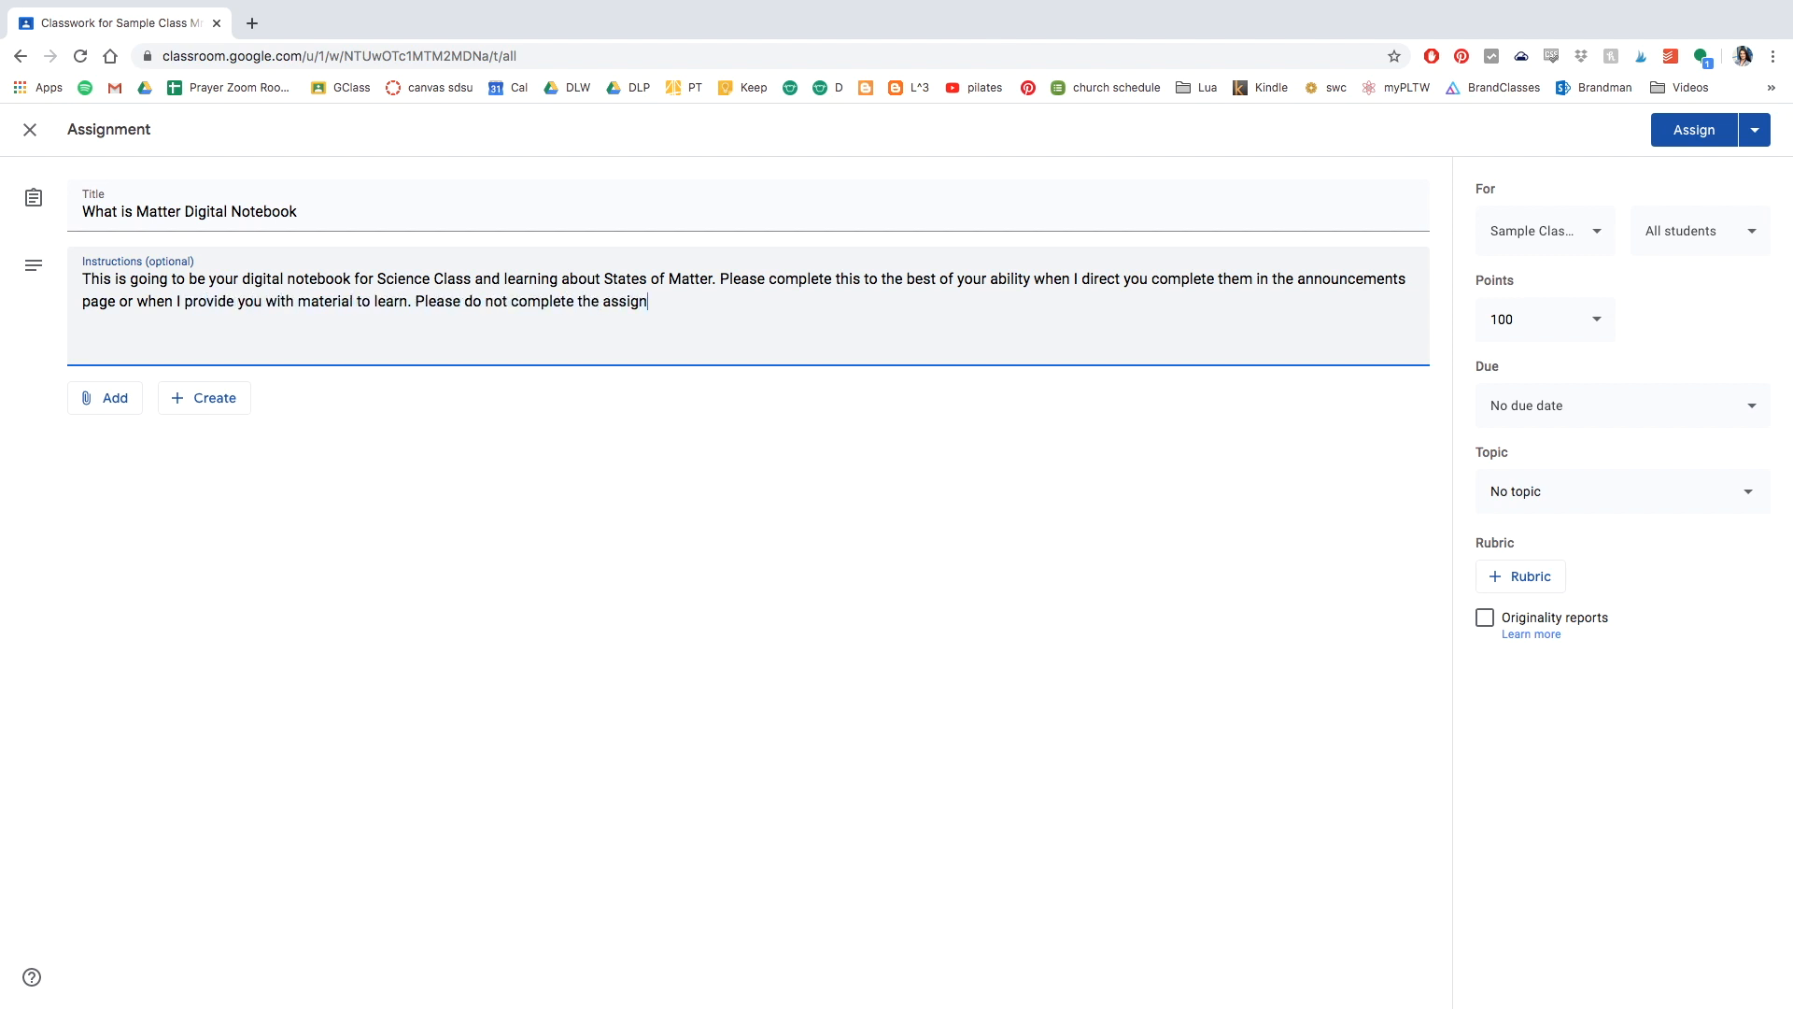
{"action": "type", "text": "ments without understanding the content"}
{"action": "key", "text": "BackSpace"}
{"action": "type", "text": "Email me "}
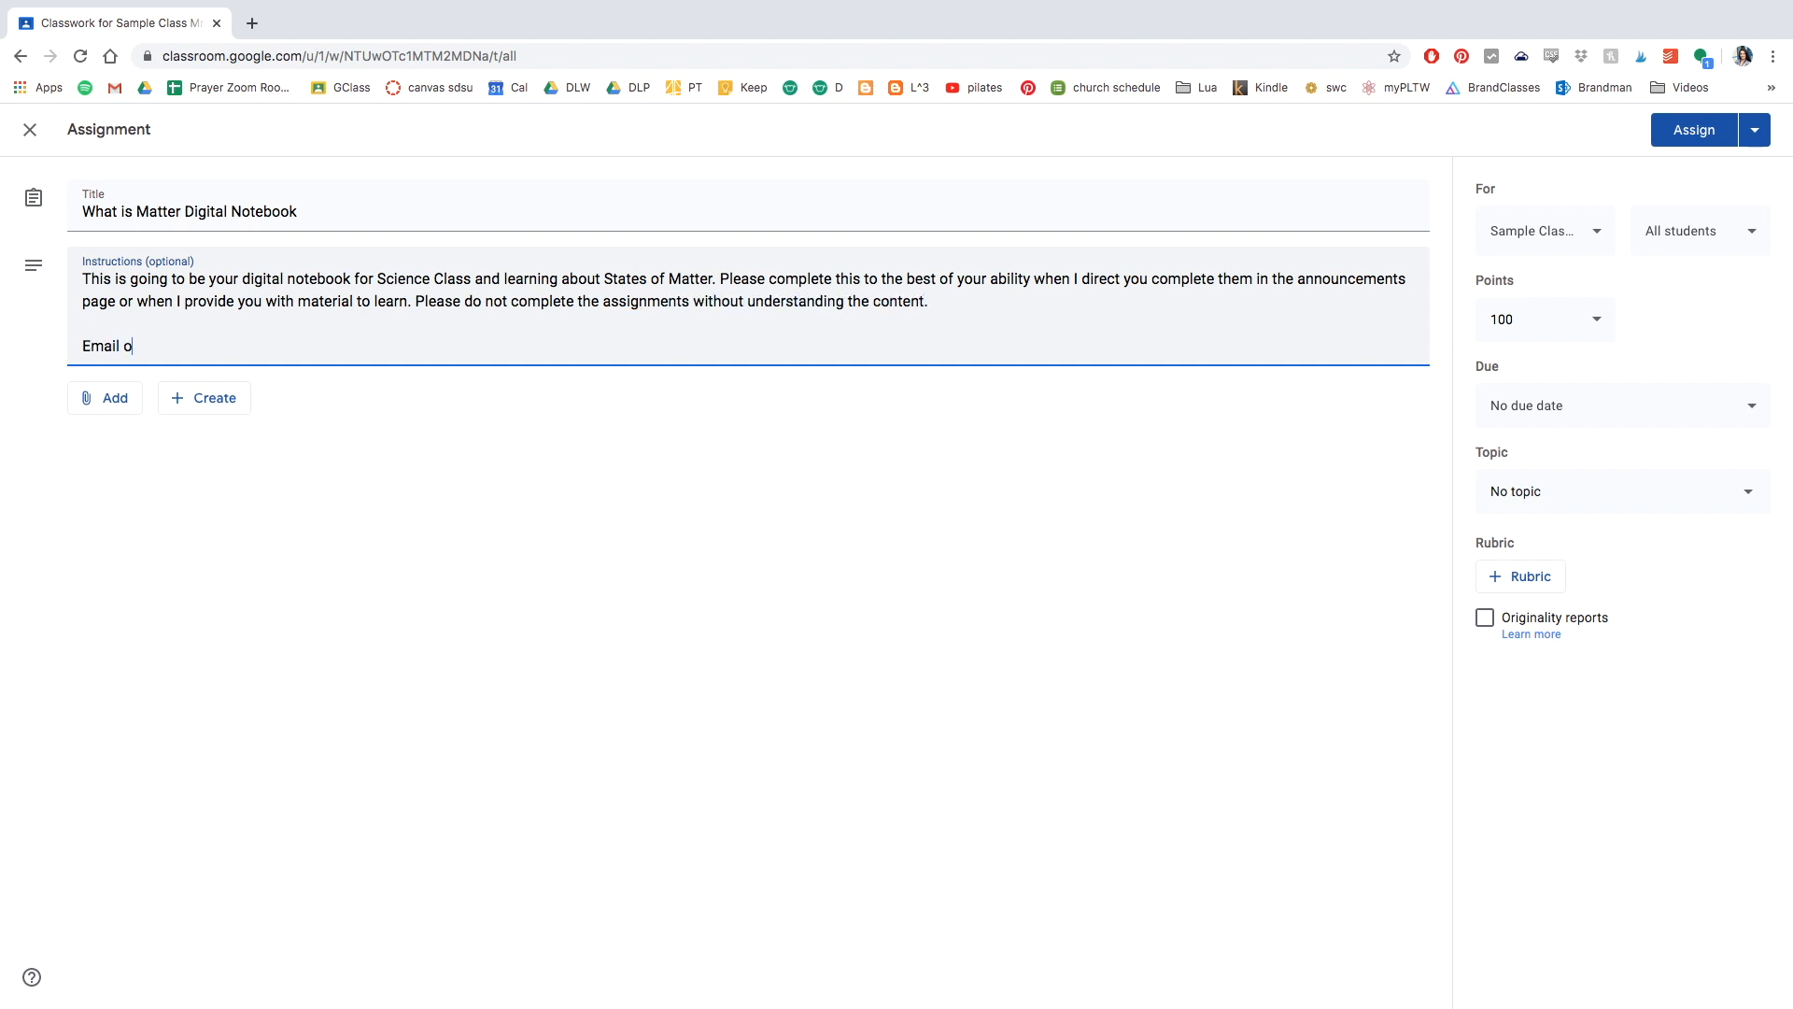
{"action": "type", "text": "or find me during office hours if you have any questions."}
Set the assignment's due date to May 3, 2020 and file it under the Science-Matter topic
{"action": "left_click", "coordinate": [1563, 405]}
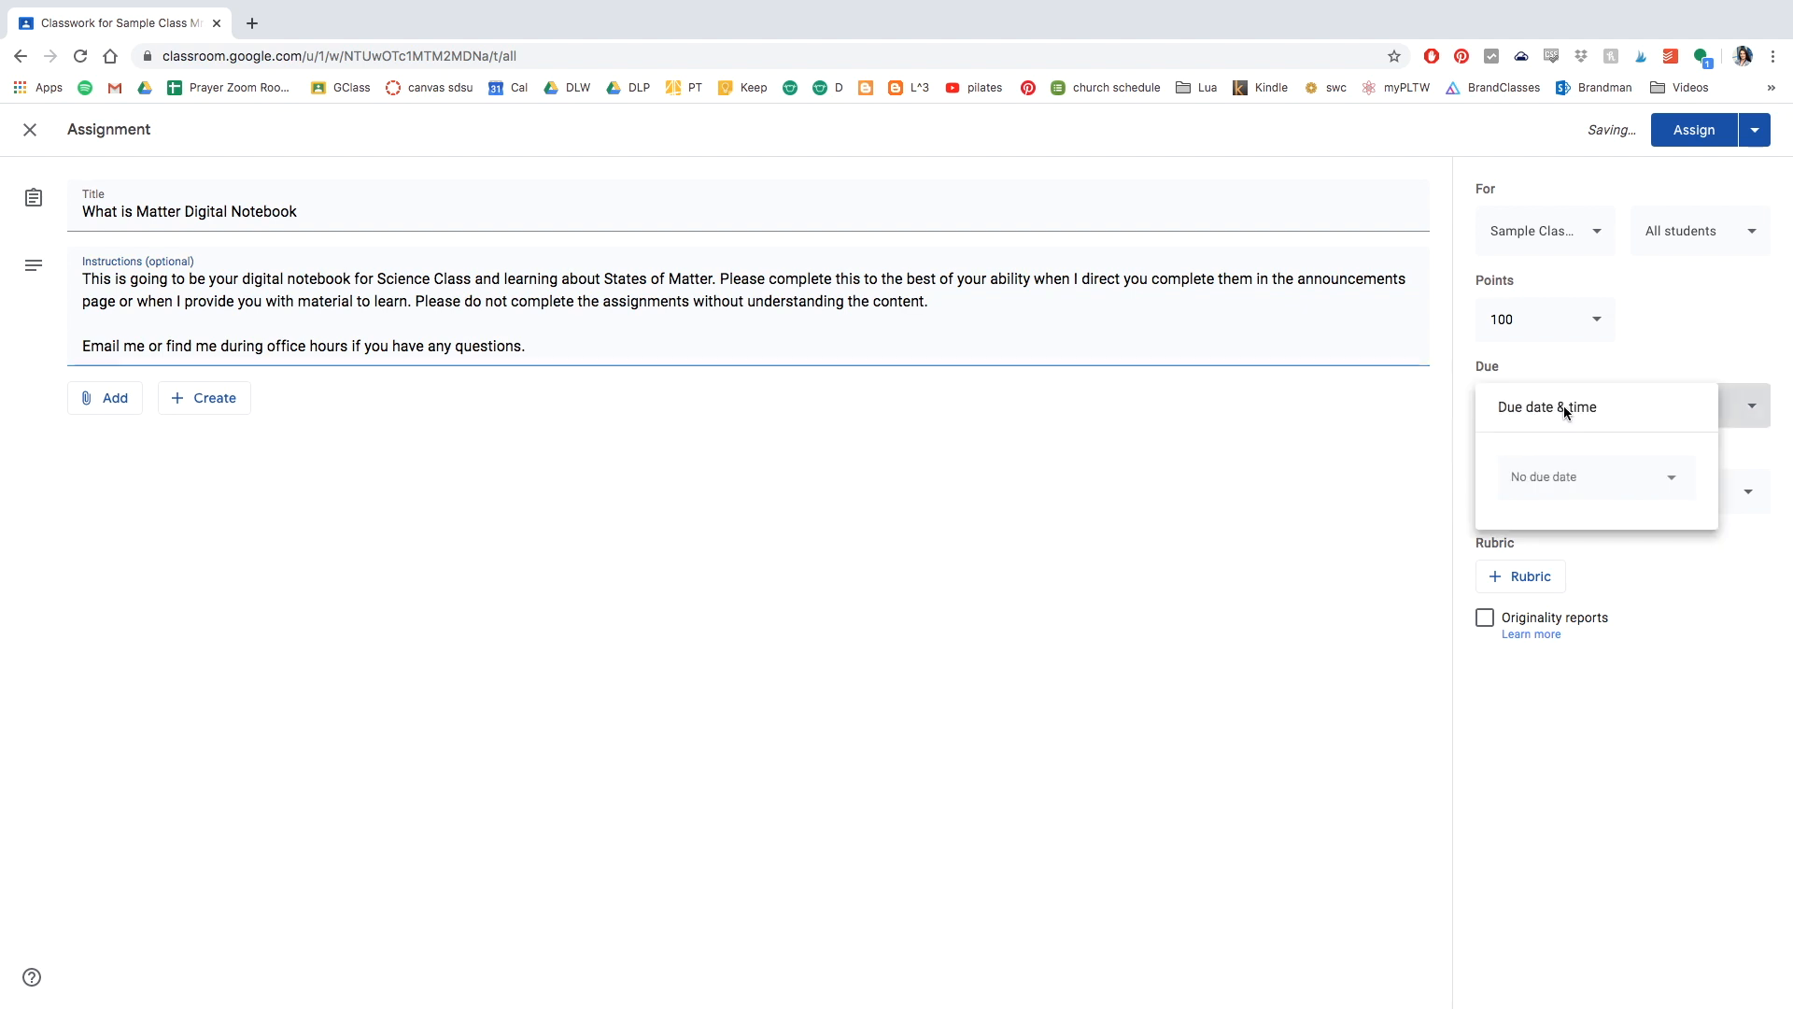
{"action": "left_click", "coordinate": [1667, 480]}
{"action": "left_click", "coordinate": [1686, 520]}
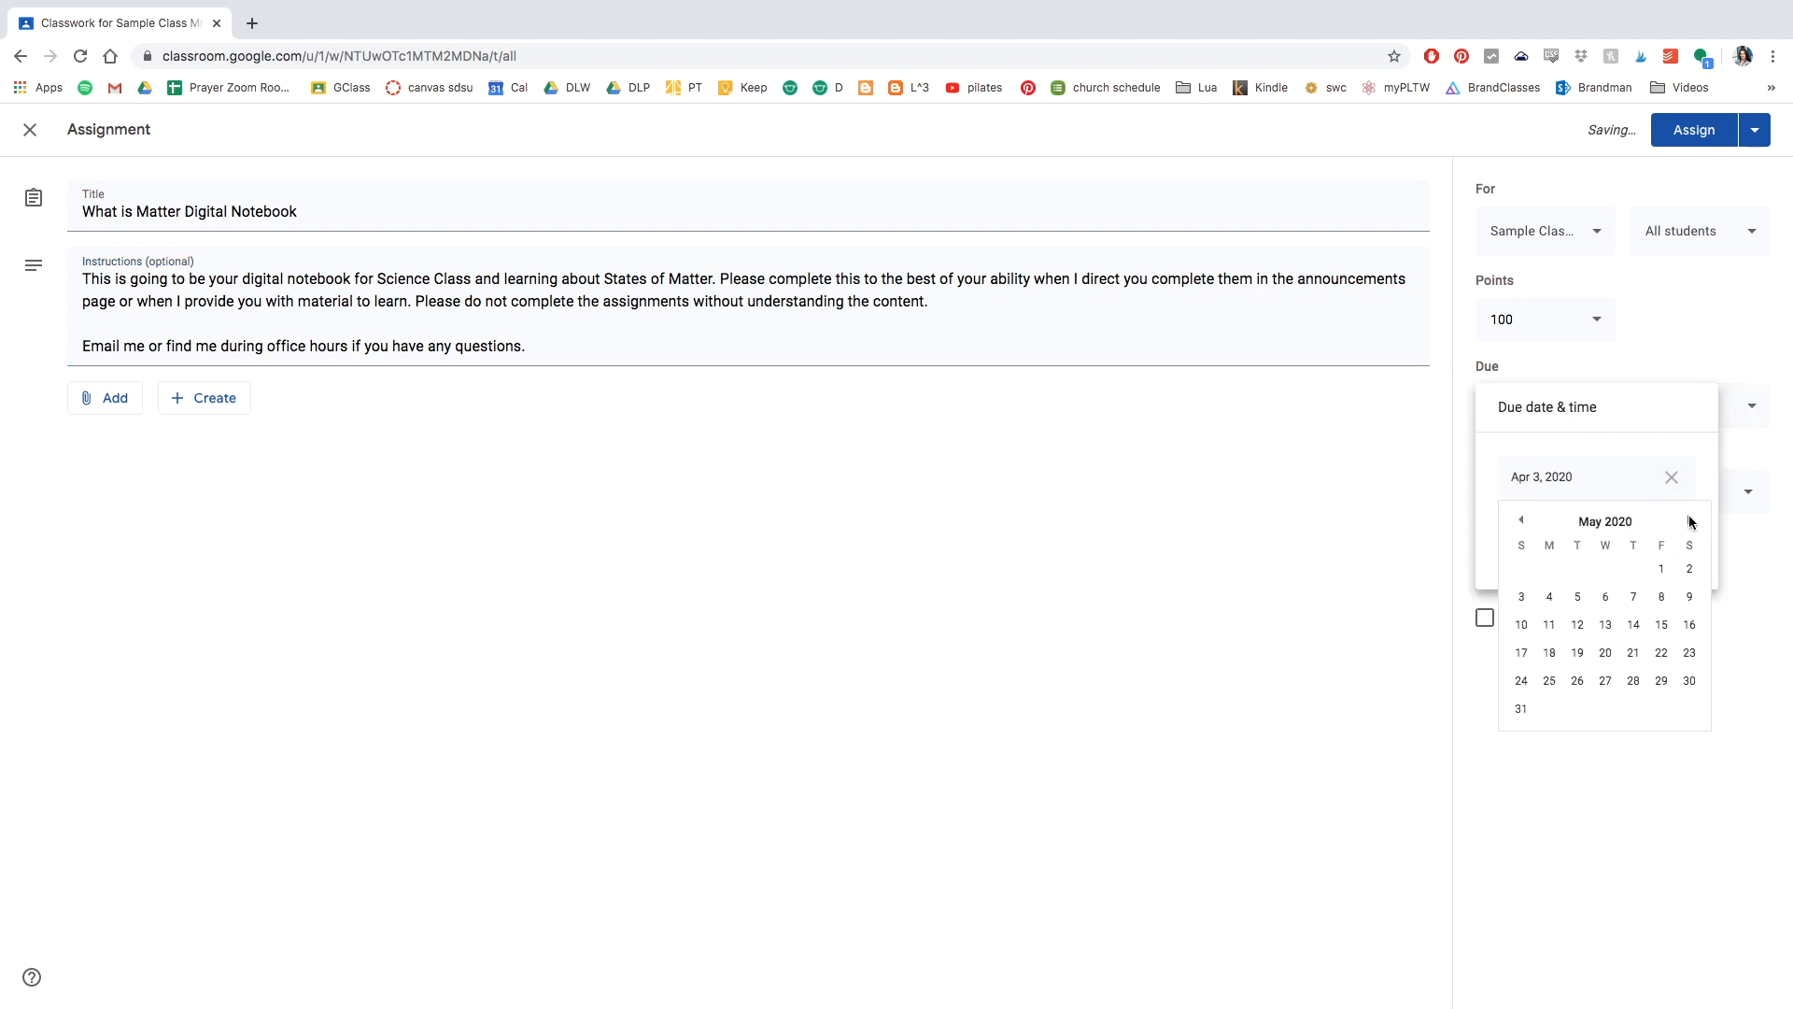
{"action": "left_click", "coordinate": [1521, 598]}
{"action": "left_click", "coordinate": [1538, 528]}
{"action": "left_click", "coordinate": [1661, 339]}
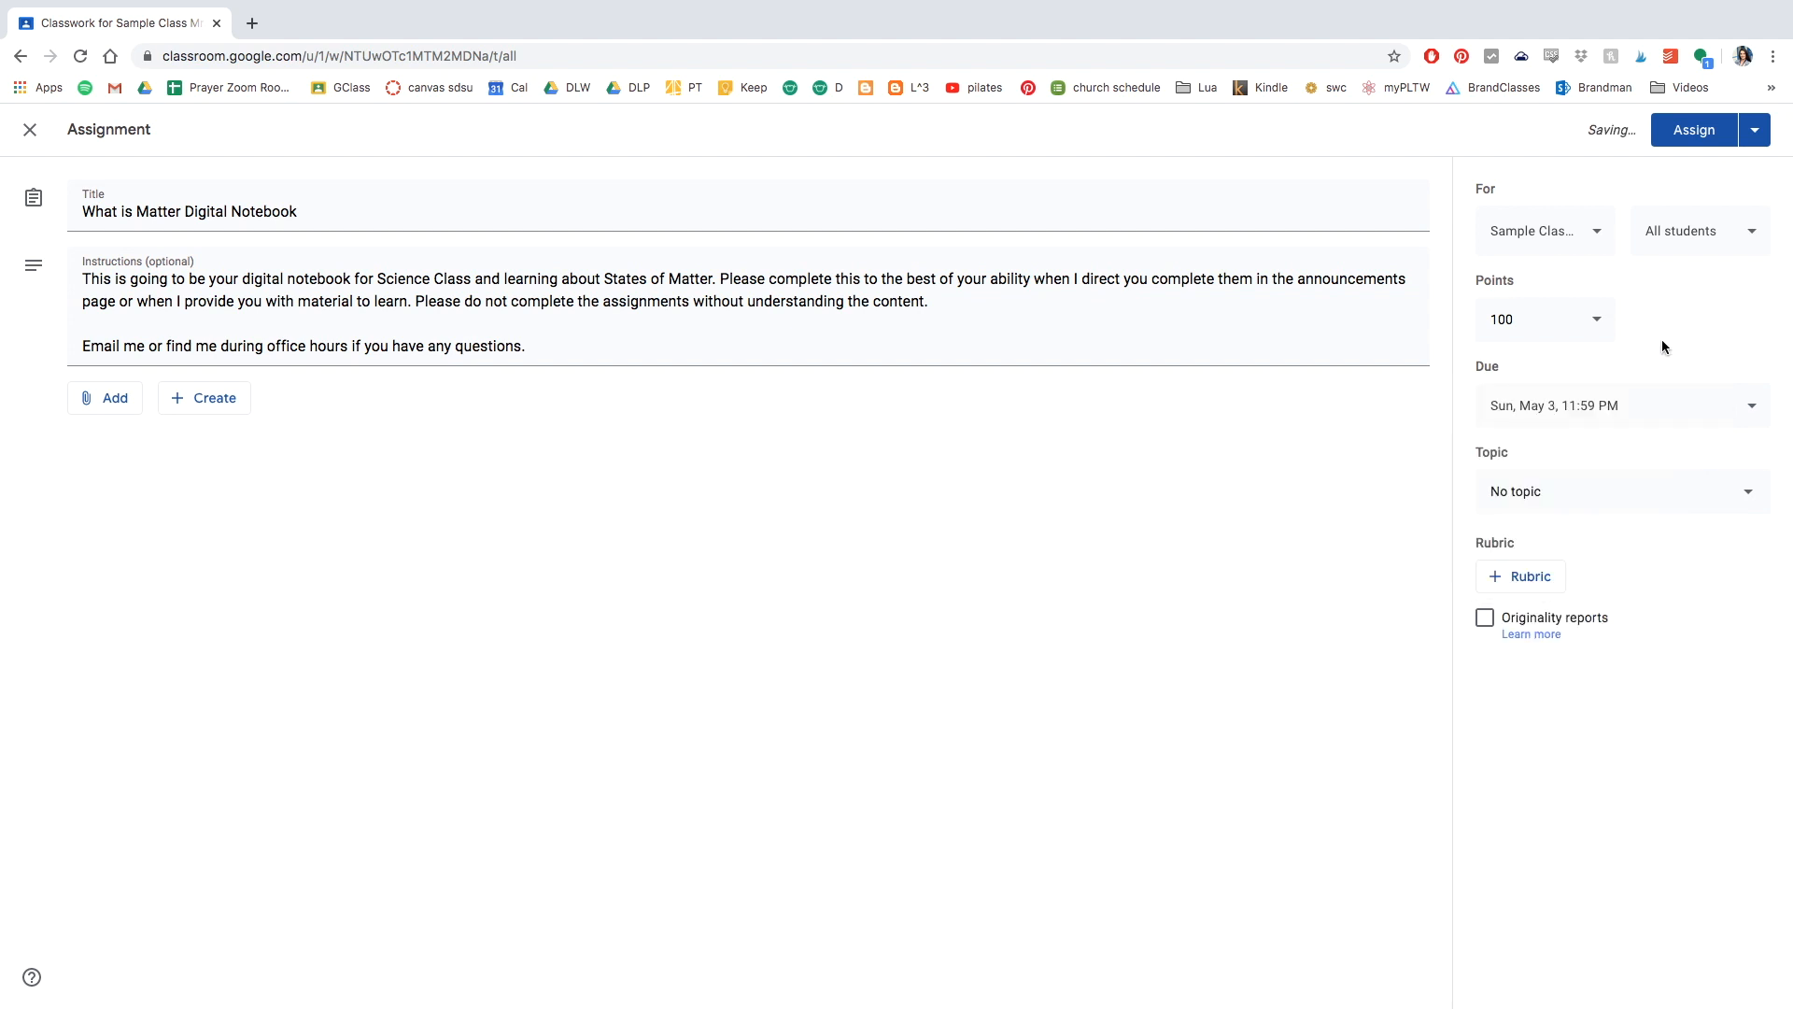
{"action": "left_click", "coordinate": [1616, 487]}
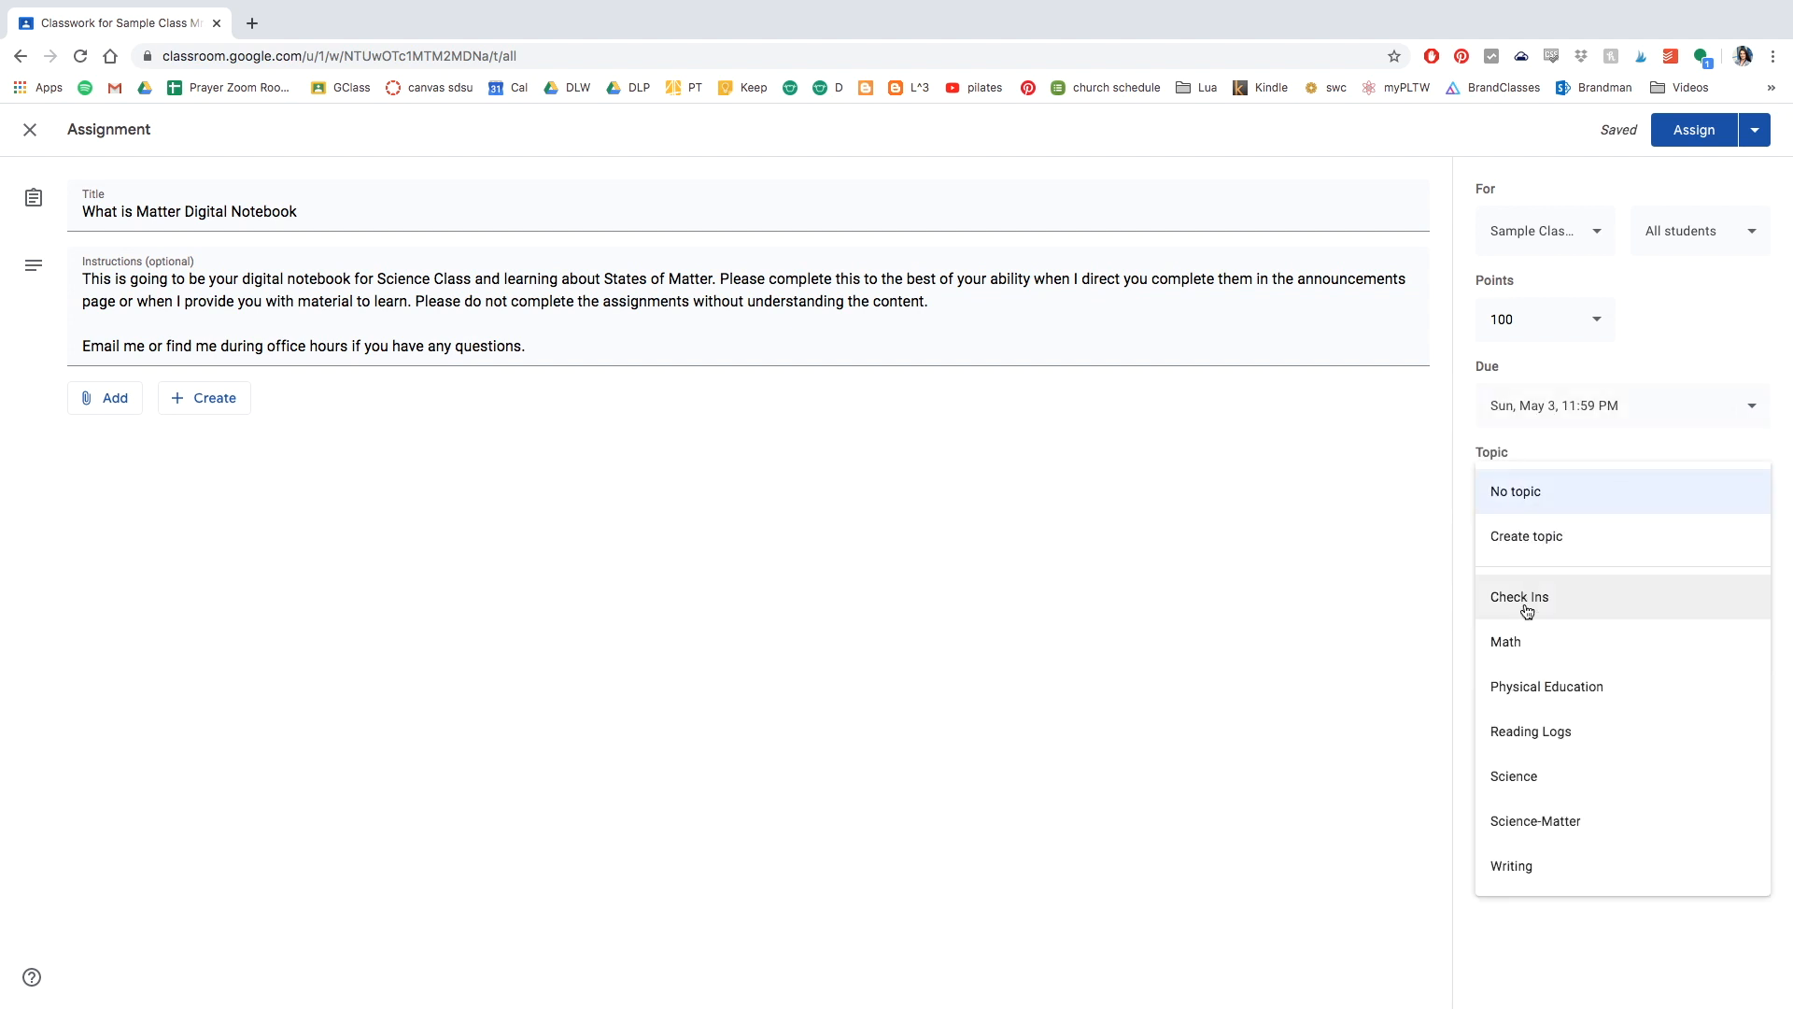
{"action": "left_click", "coordinate": [1533, 824]}
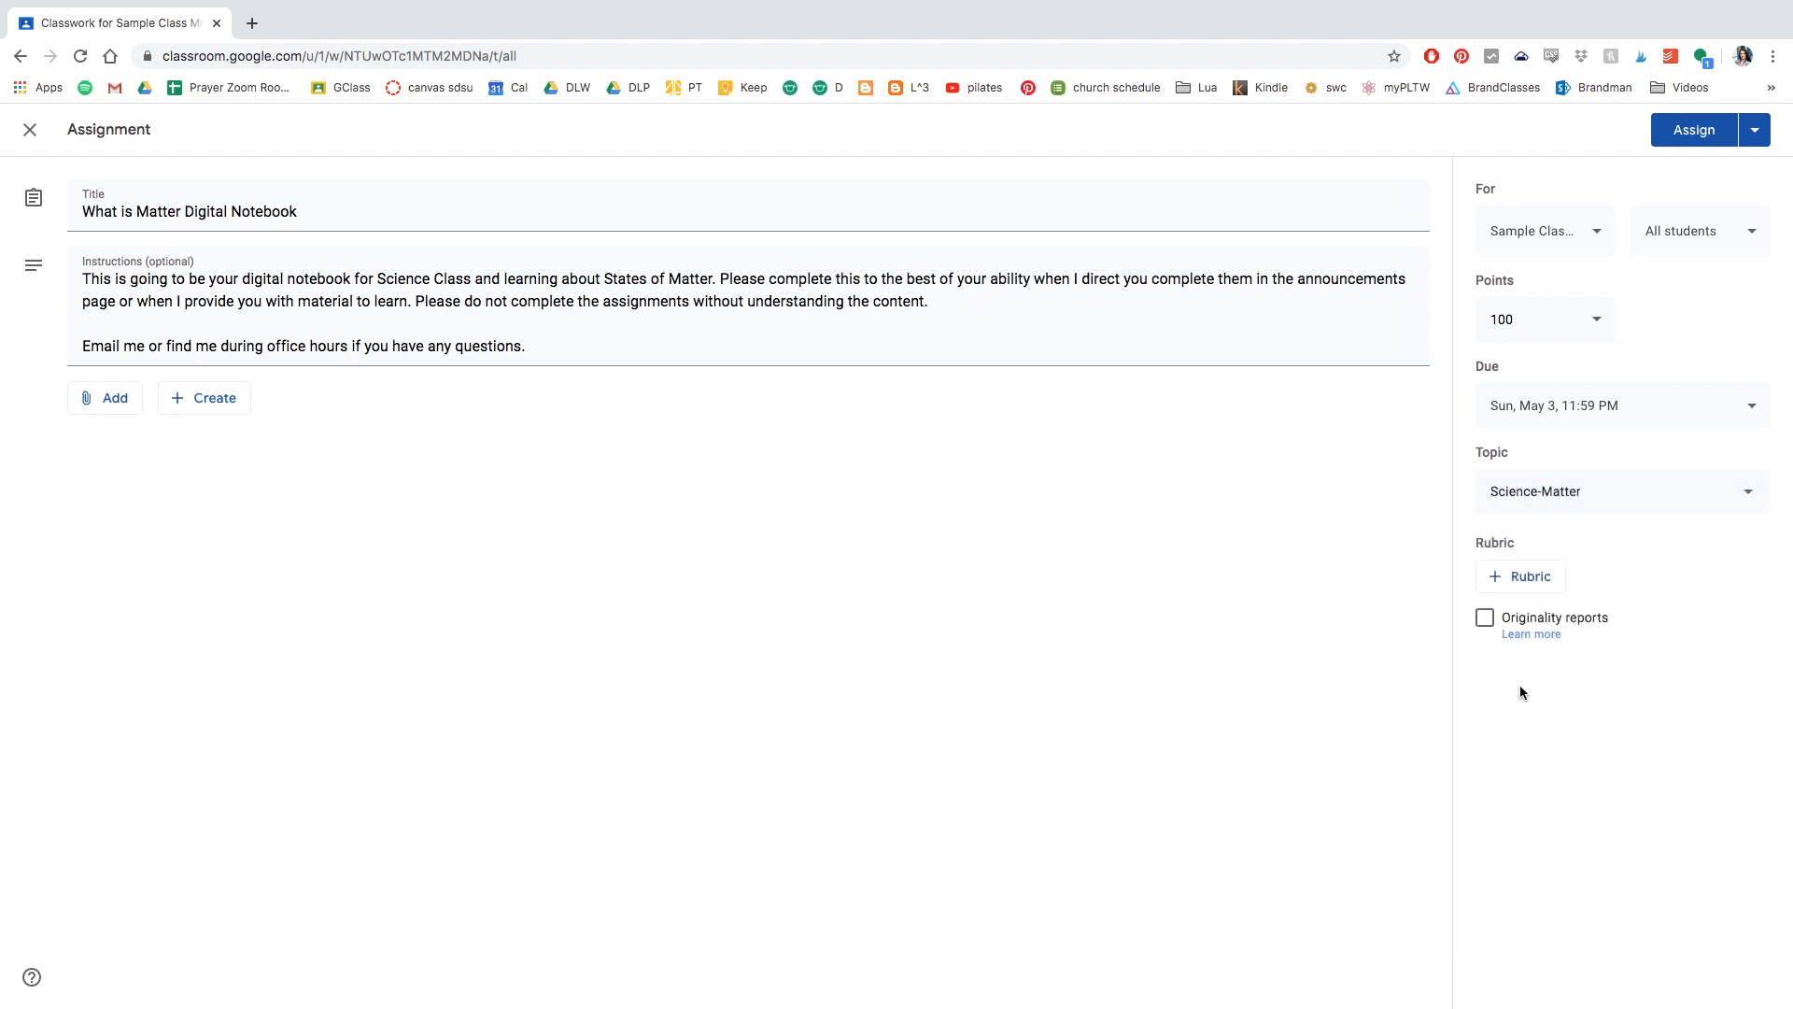
Attach the What Is Matter Made Of Google Slides file from Google Drive and set it to make a copy for each student
{"action": "left_click", "coordinate": [1591, 242]}
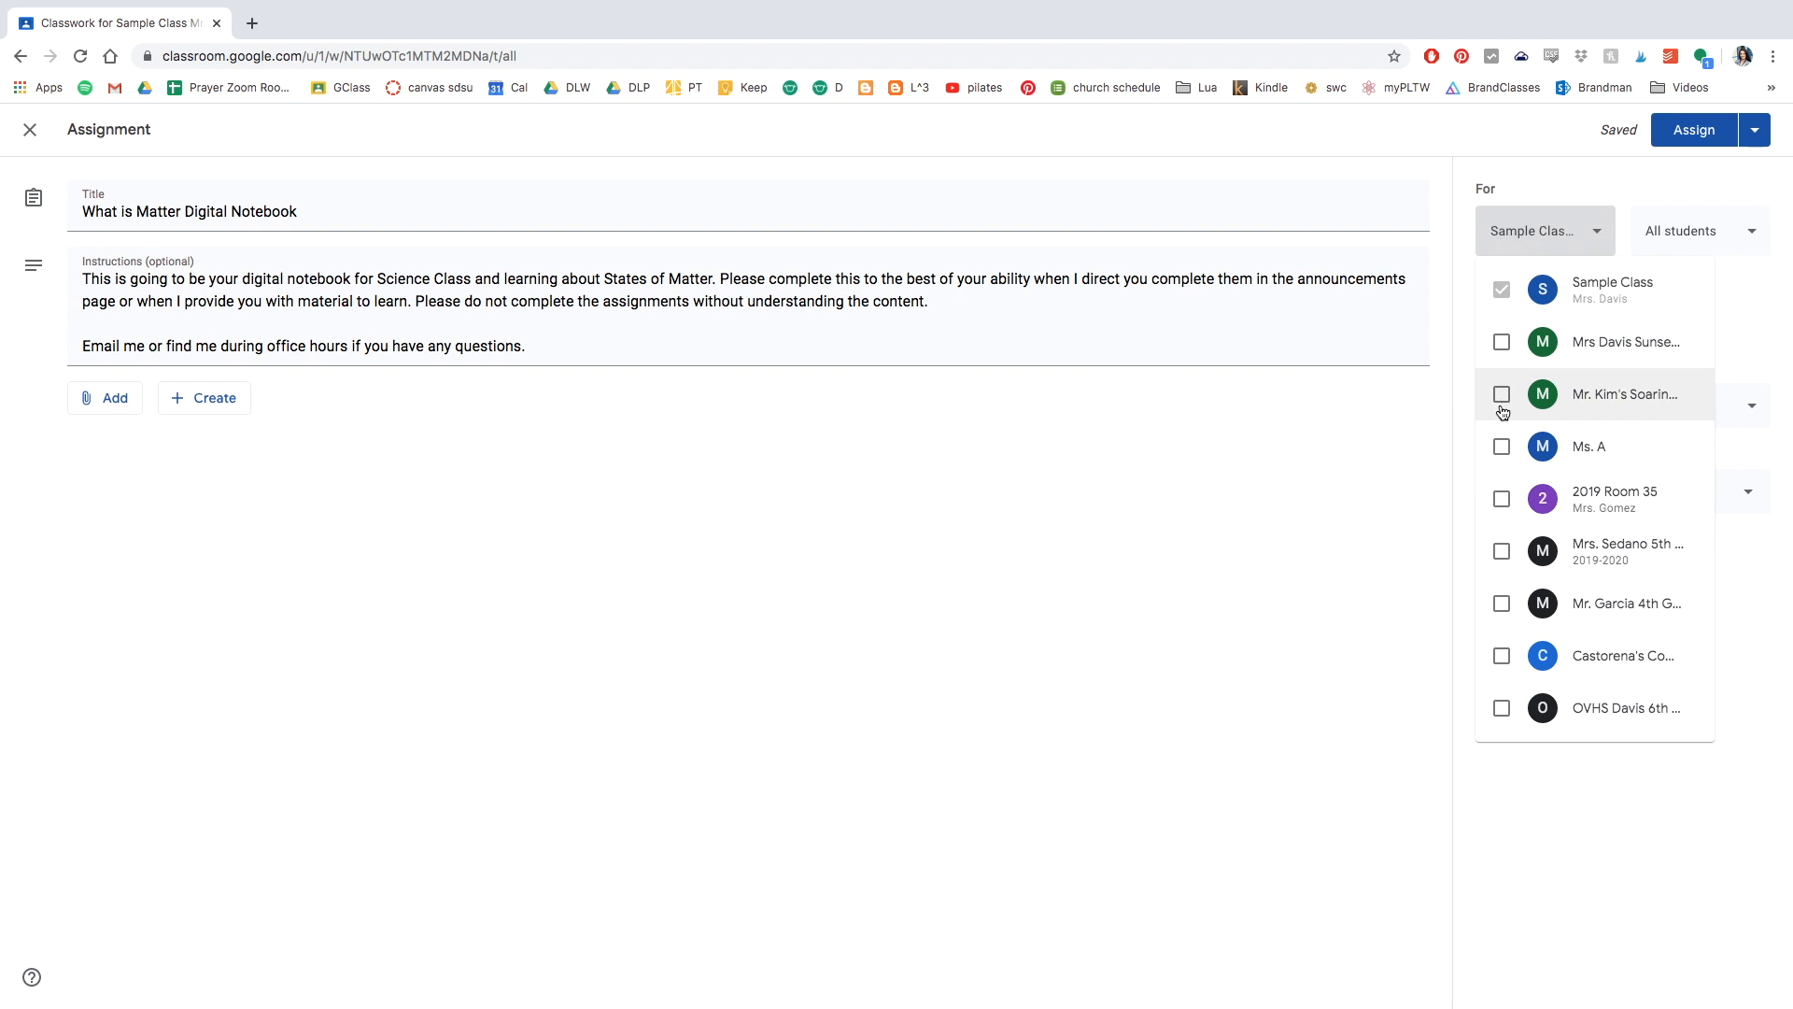
{"action": "left_click", "coordinate": [1575, 161]}
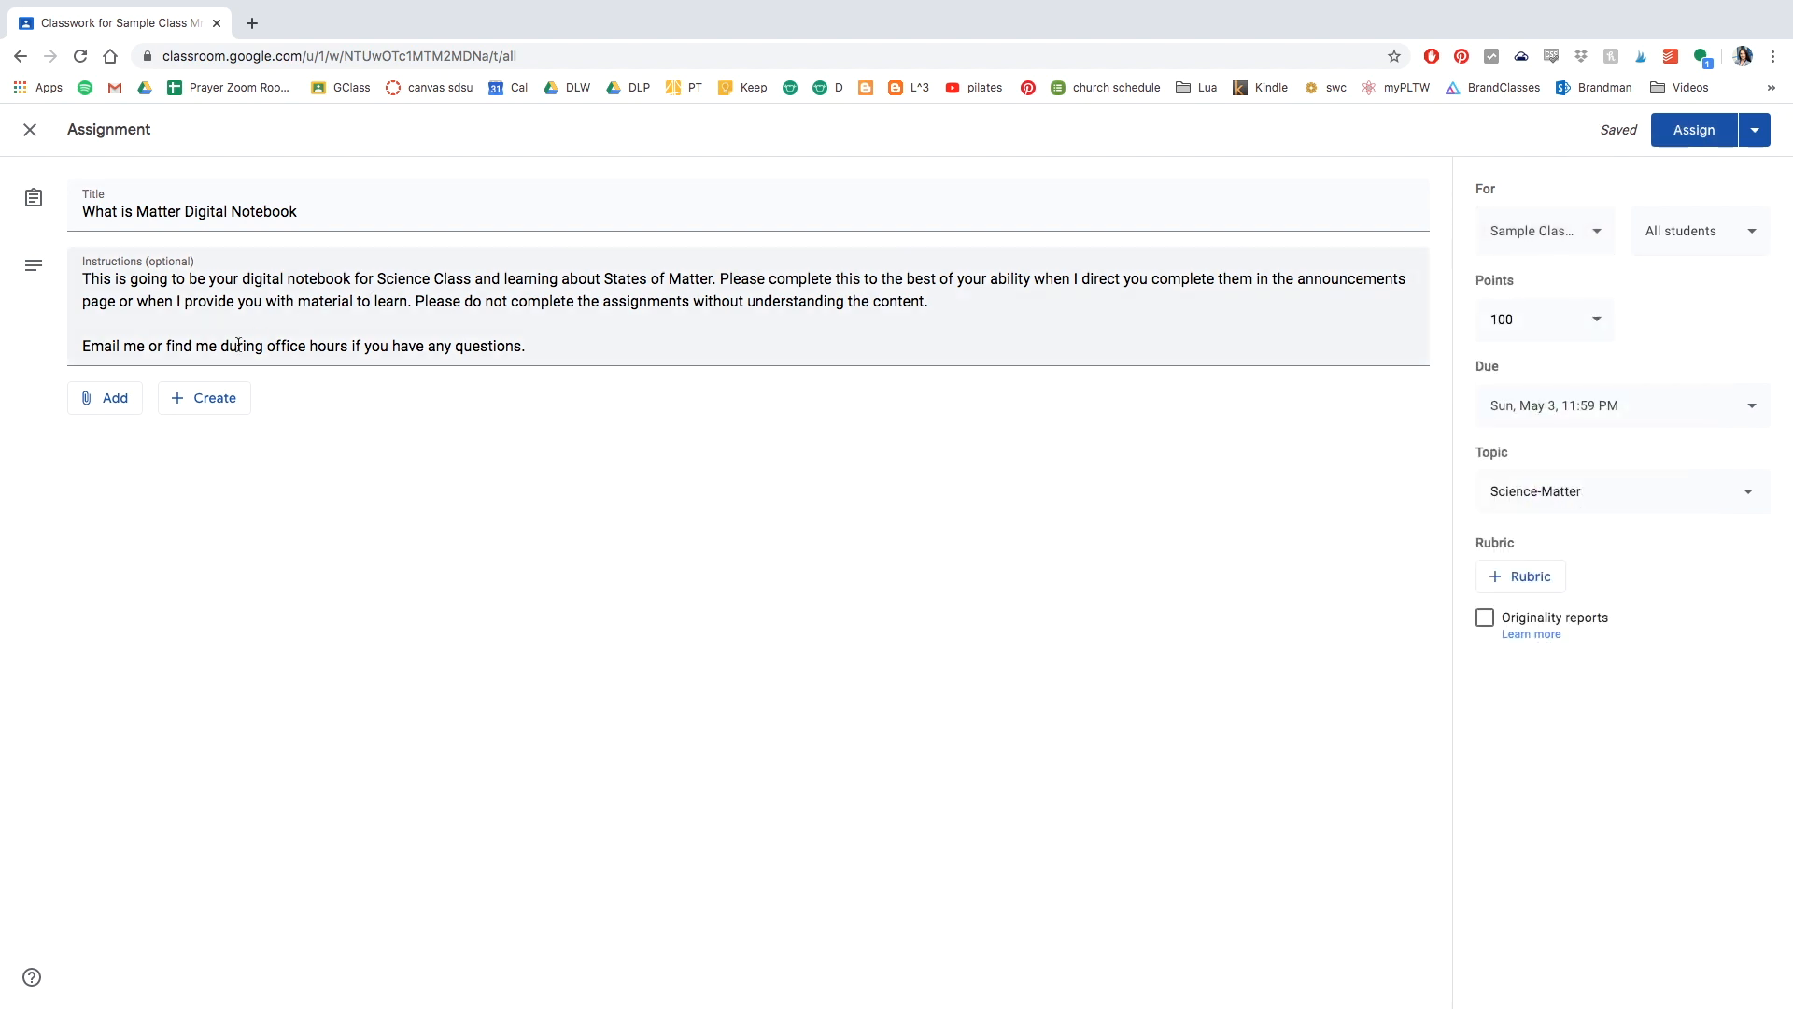
{"action": "left_click", "coordinate": [107, 404]}
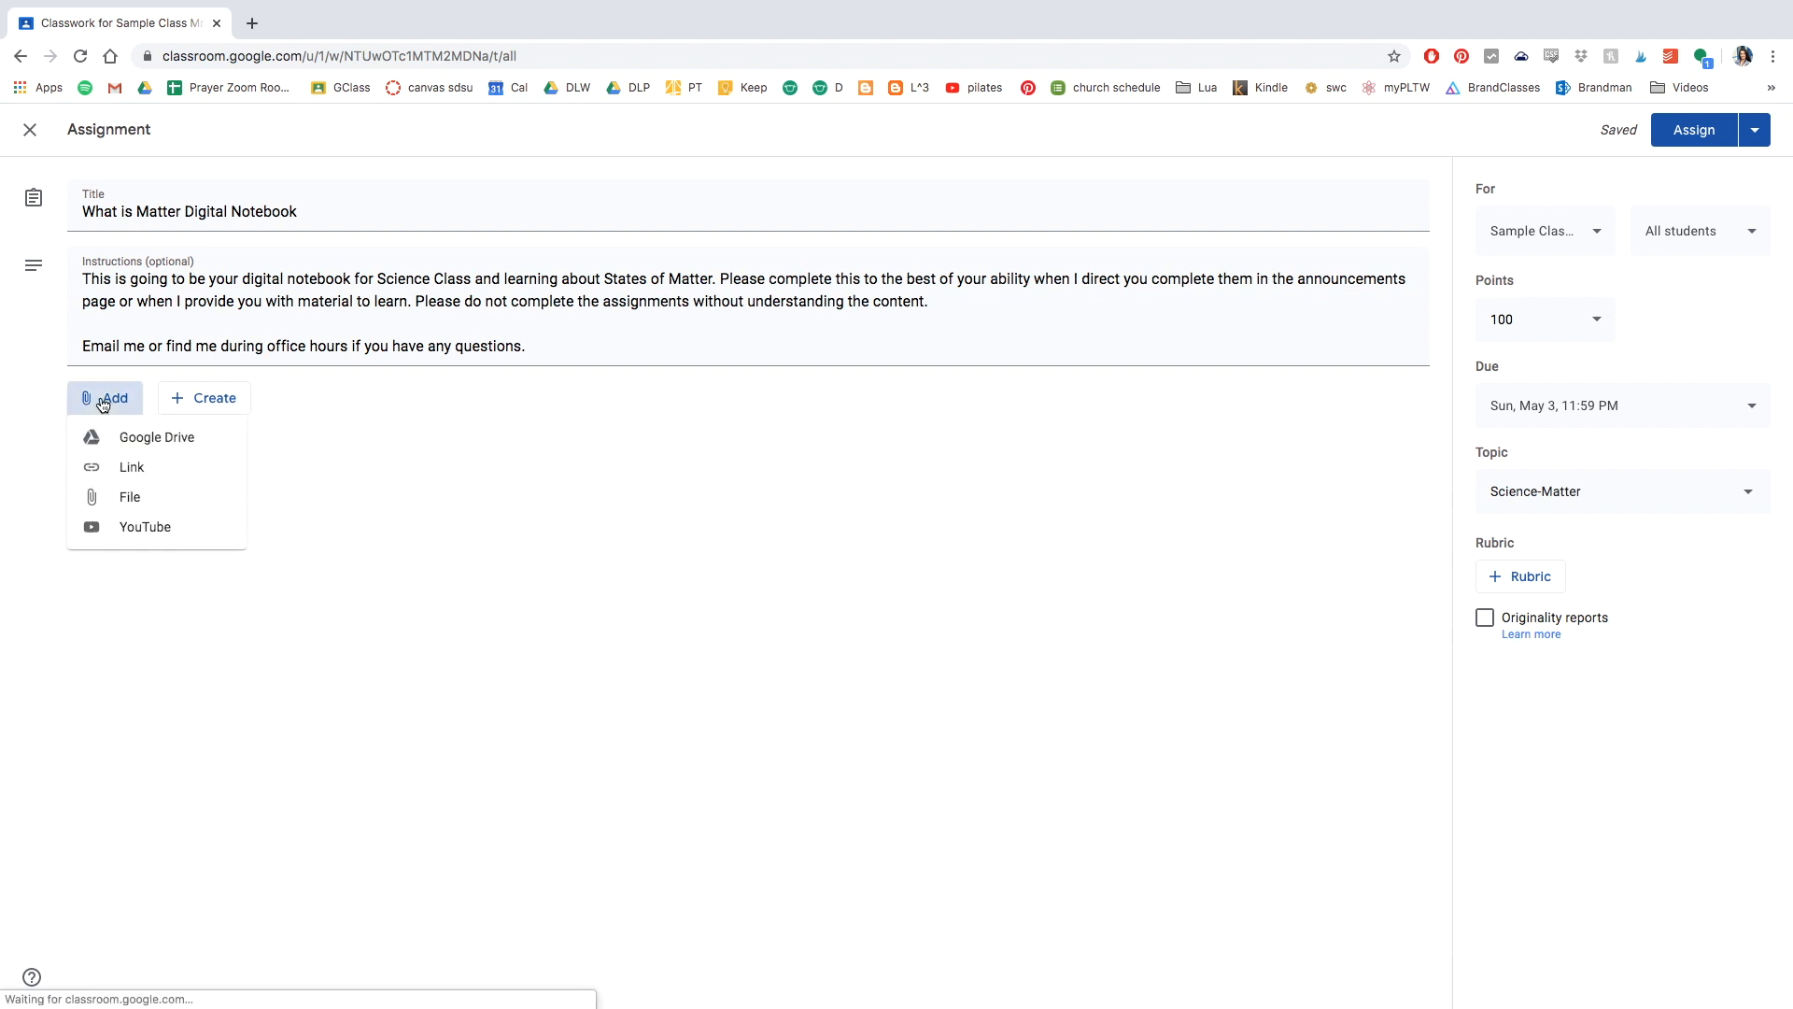
{"action": "left_click", "coordinate": [120, 435]}
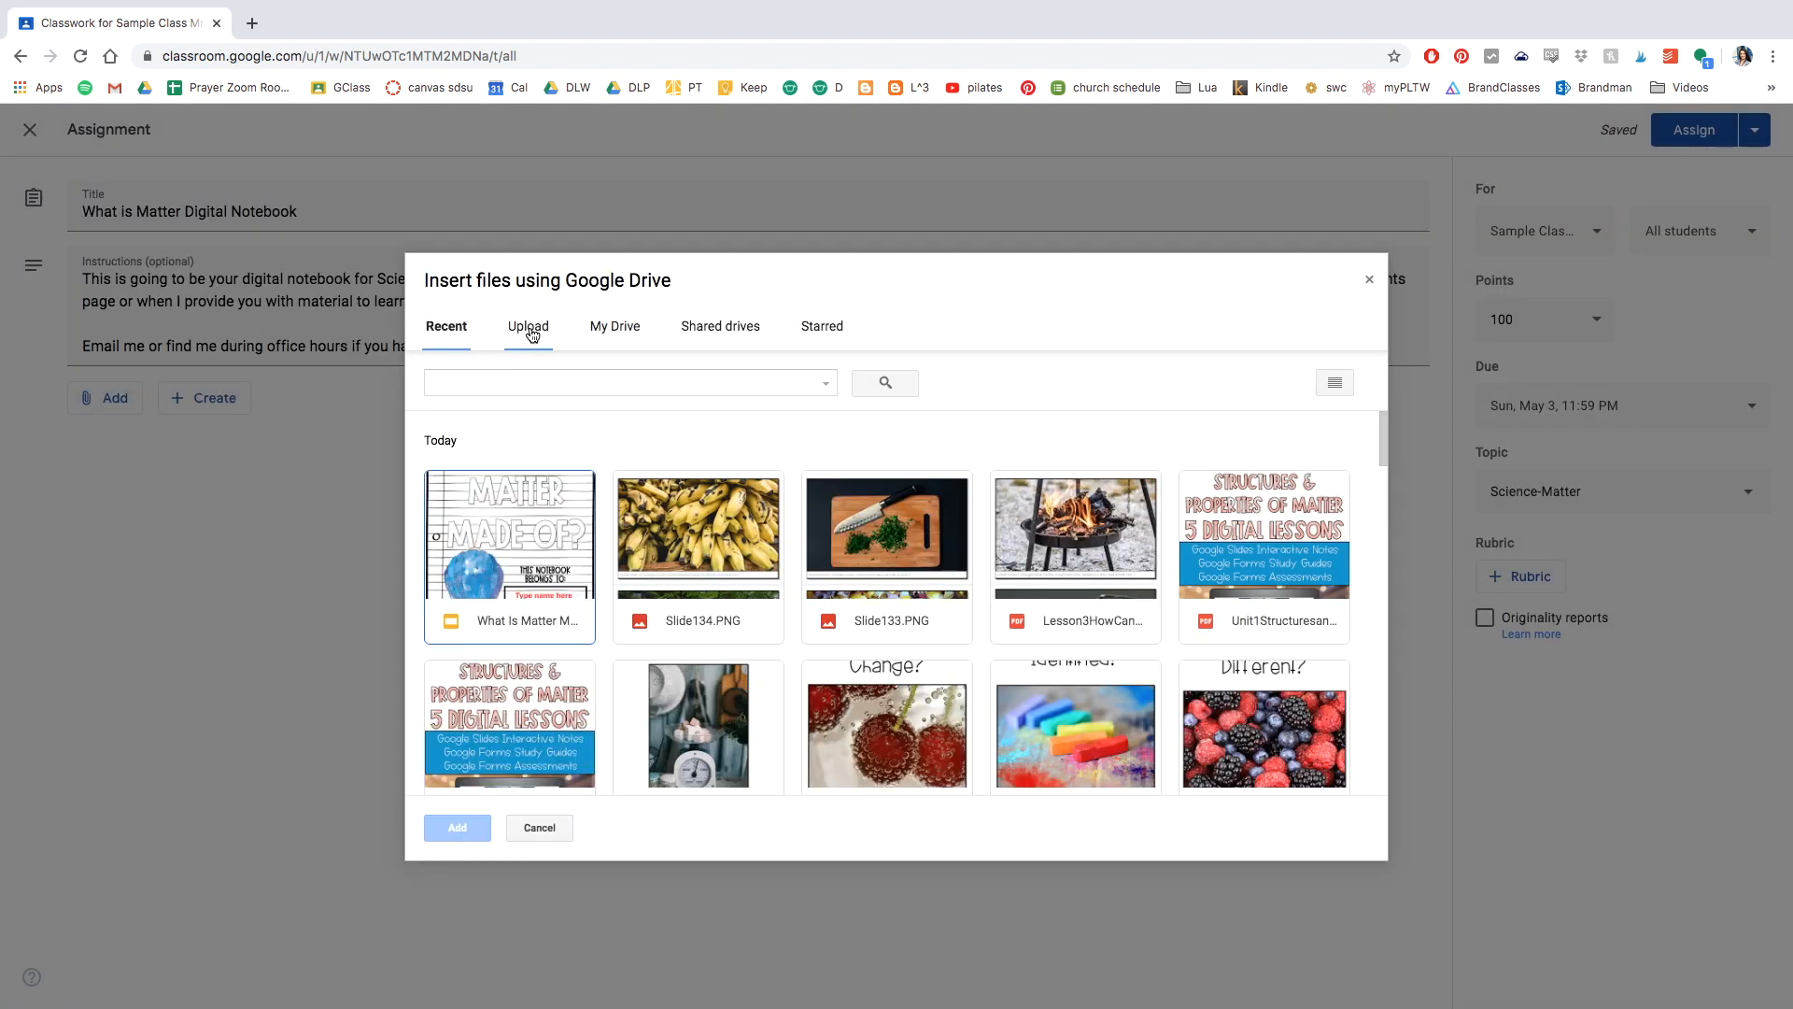
{"action": "double_click", "coordinate": [526, 504]}
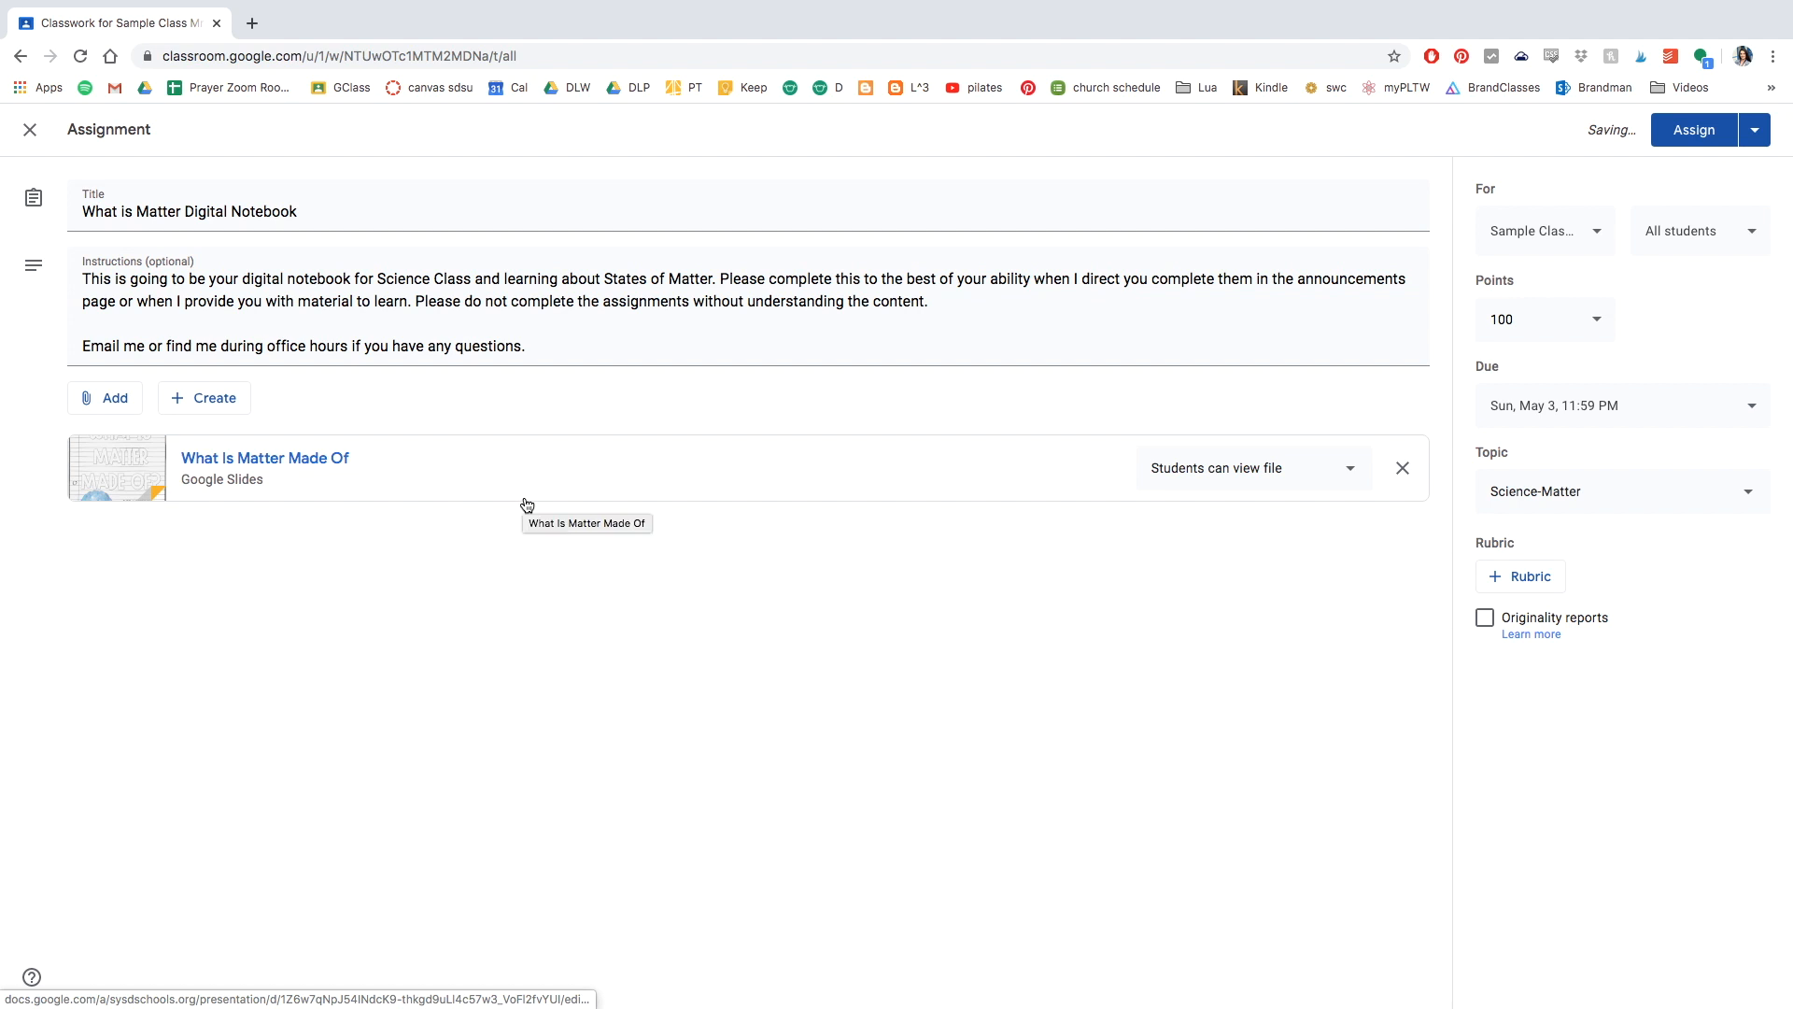
{"action": "left_click", "coordinate": [1227, 471]}
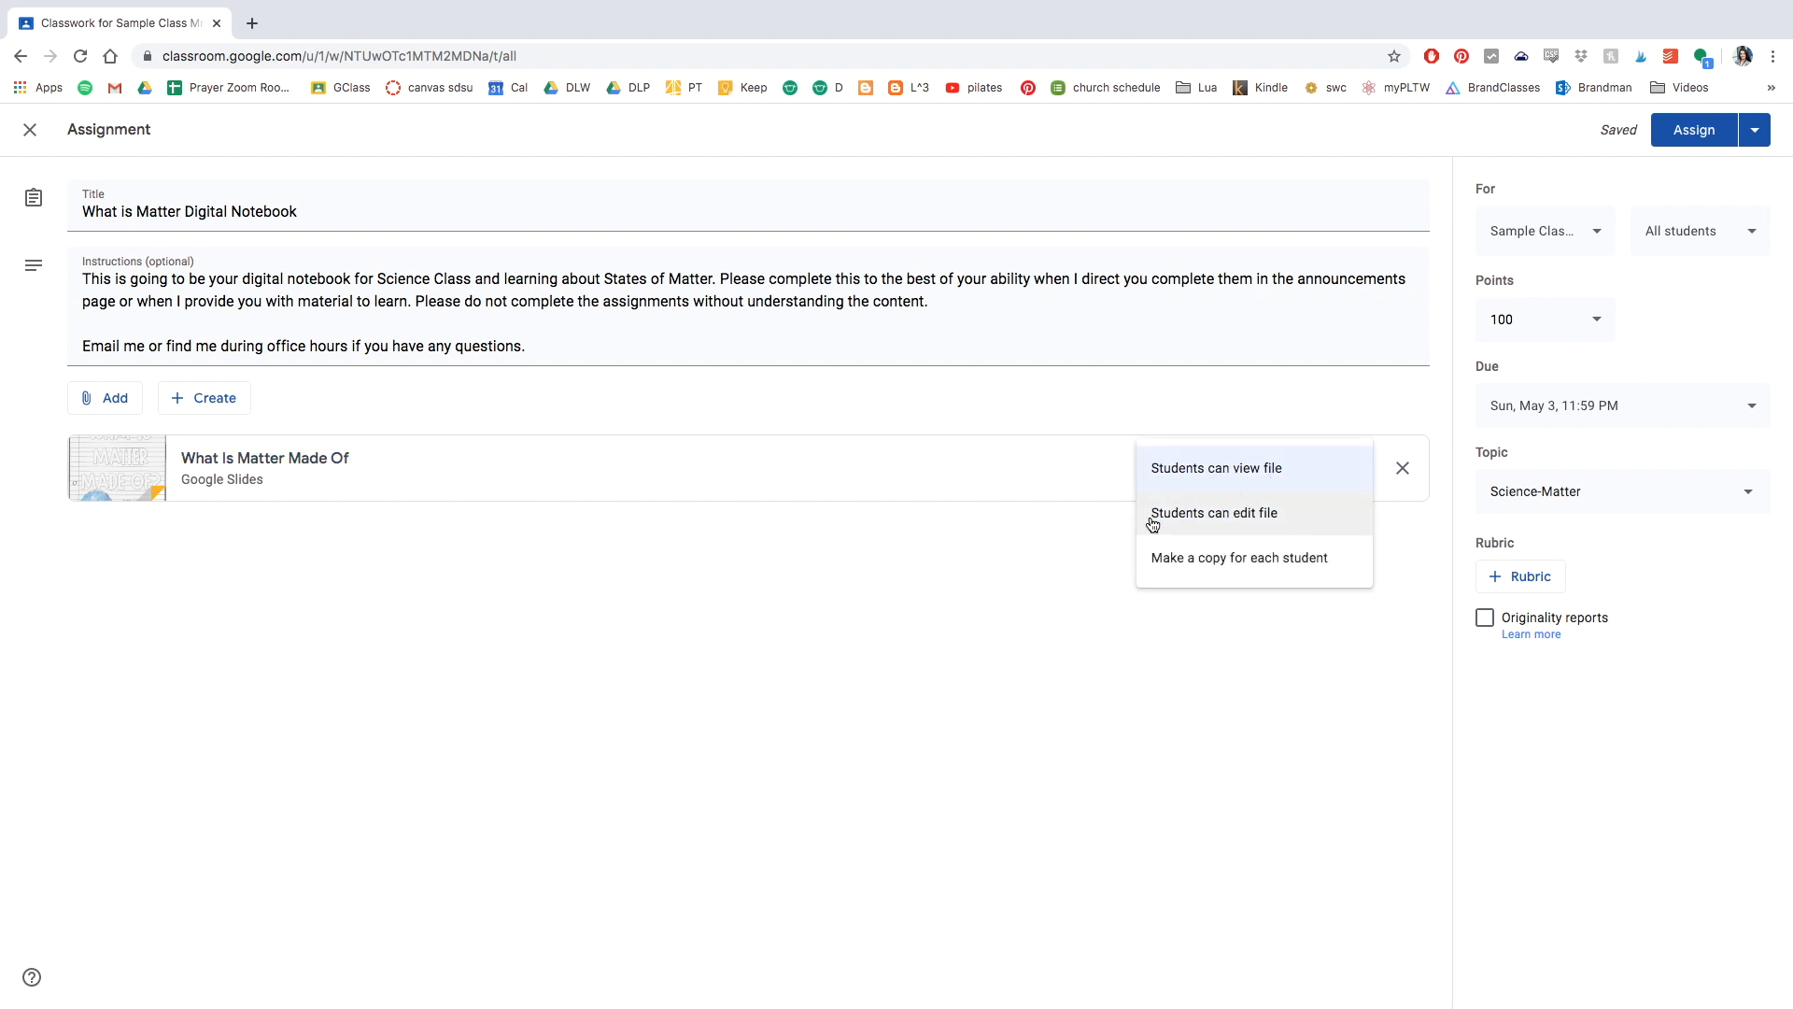
{"action": "left_click", "coordinate": [1252, 565]}
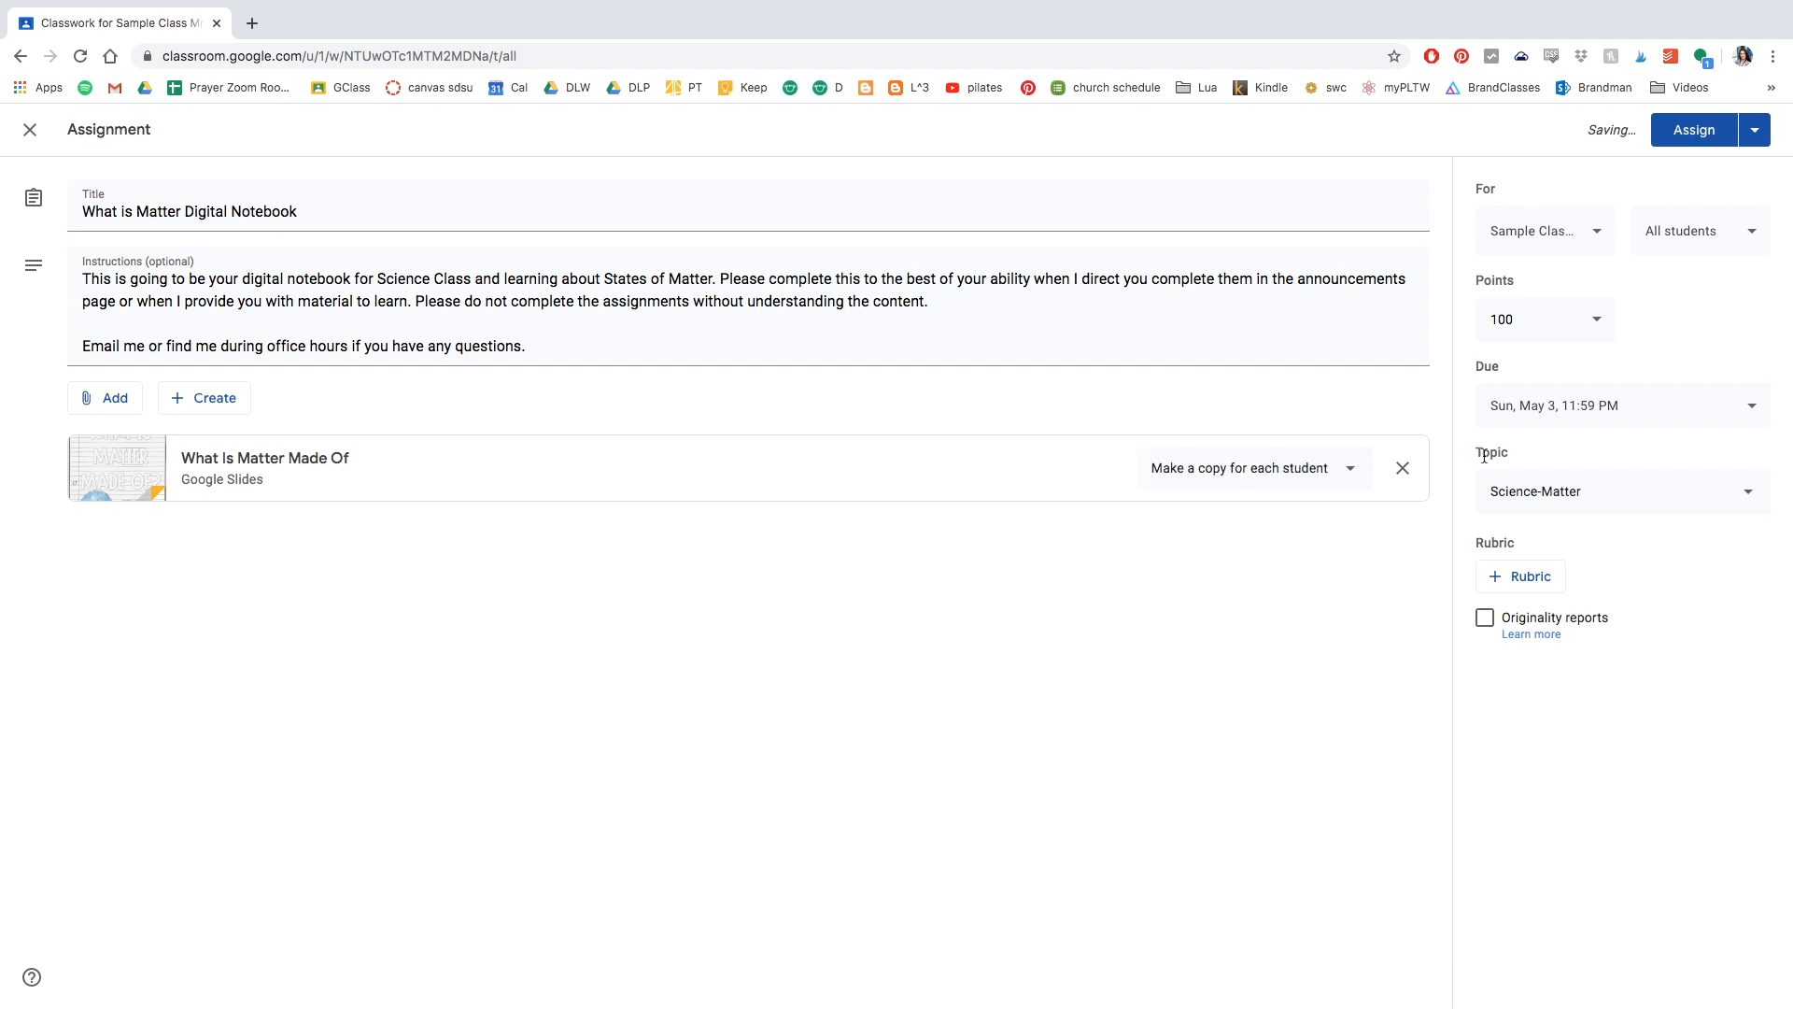
Assign the What is Matter Digital Notebook to all students in Sample Class and expand its entry under Science-Matter to review it
{"action": "left_click", "coordinate": [1684, 130]}
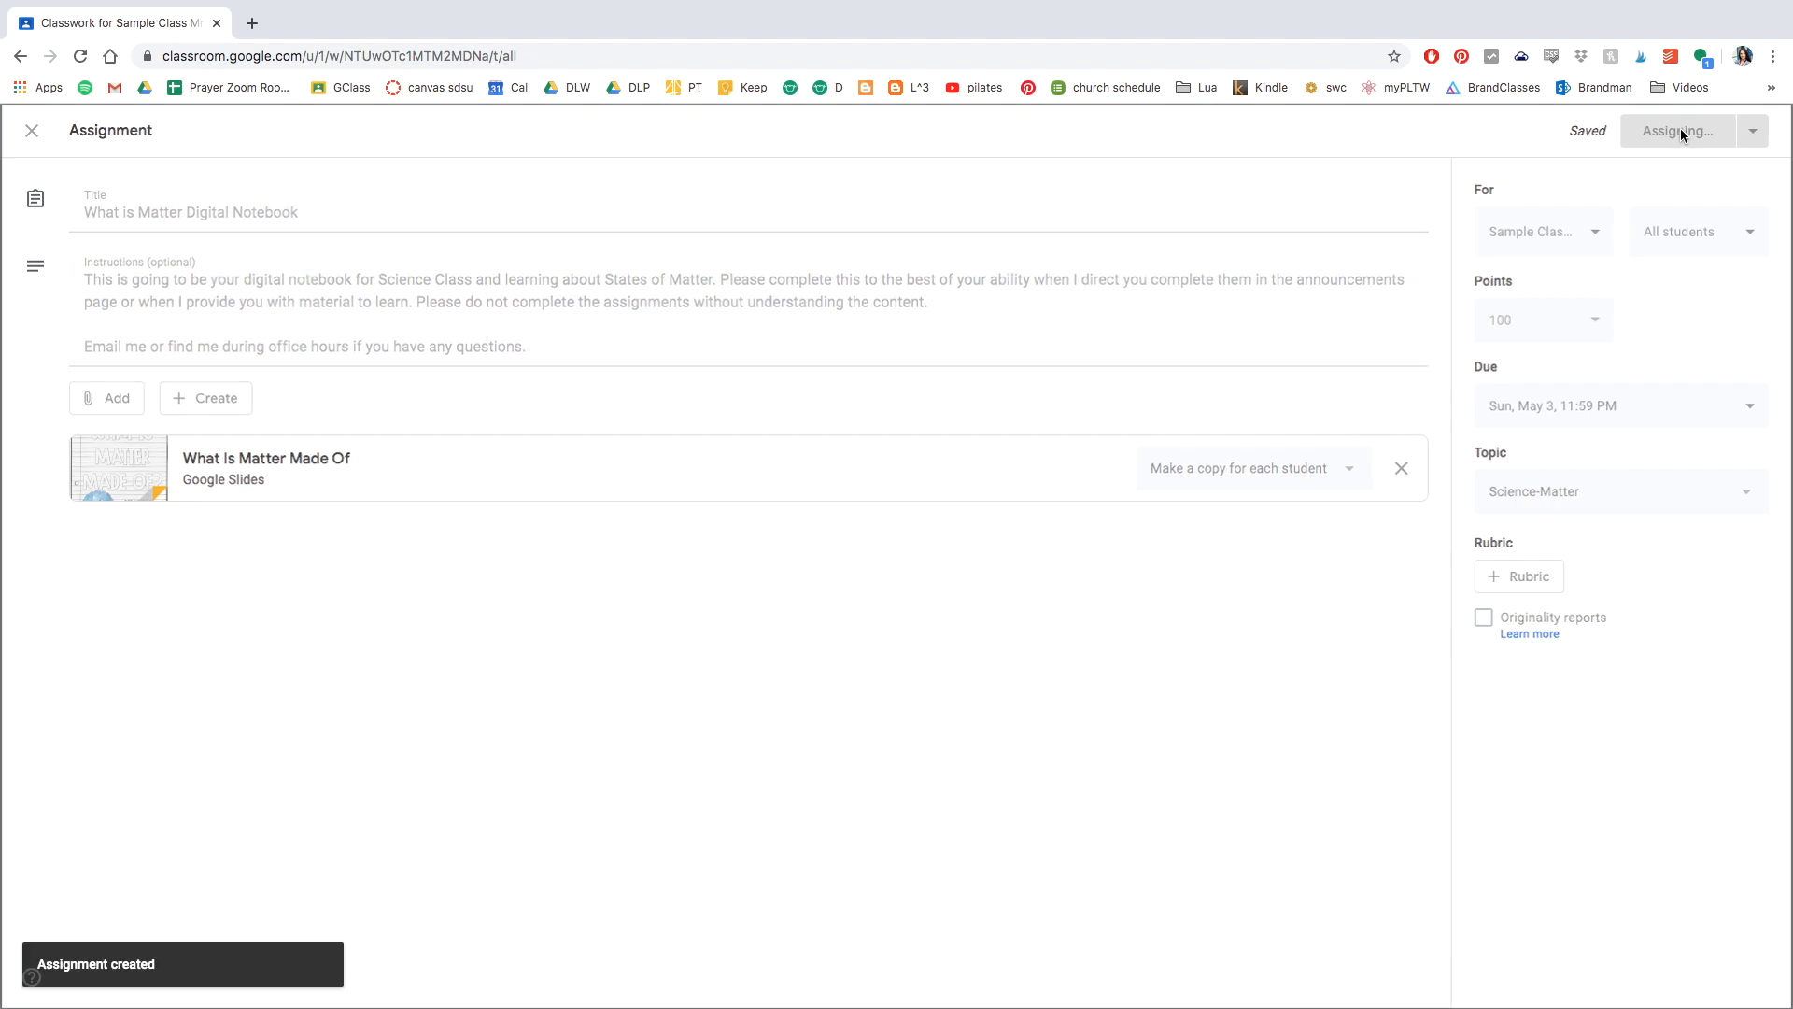
{"action": "left_click", "coordinate": [673, 336]}
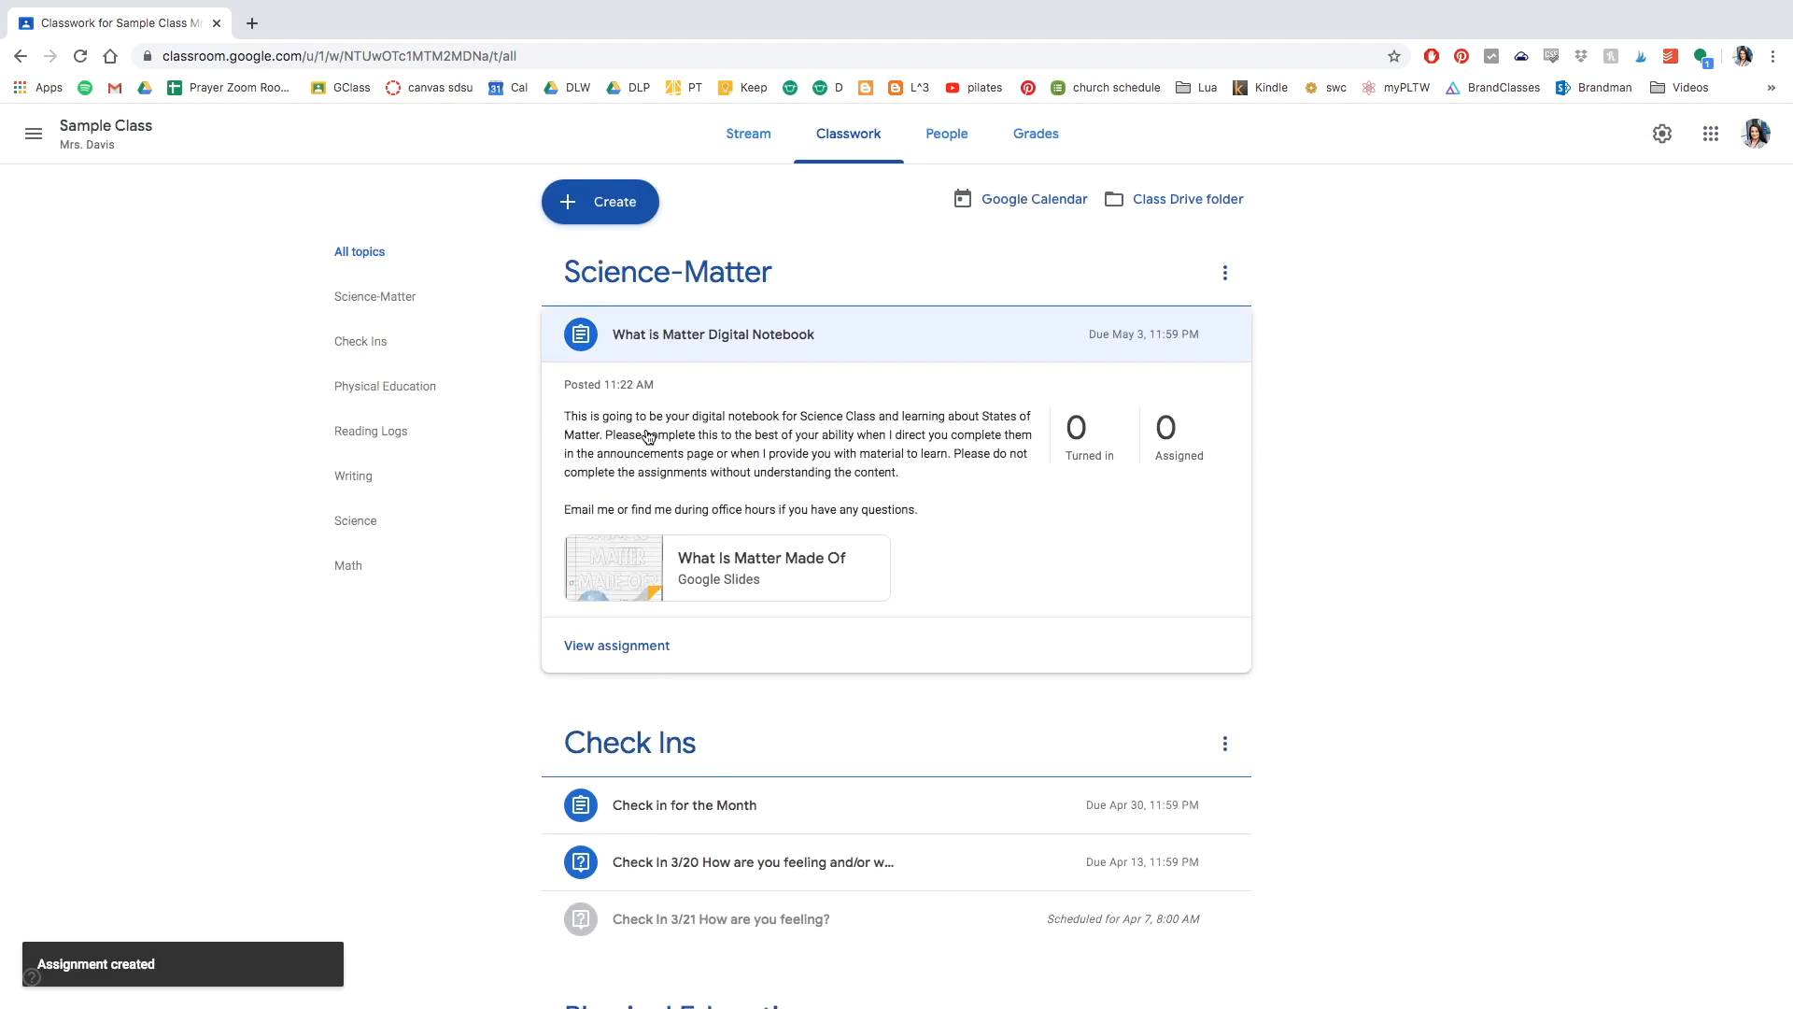
{"action": "scroll", "coordinate": [1130, 461], "scroll_direction": "down", "scroll_amount": 1}
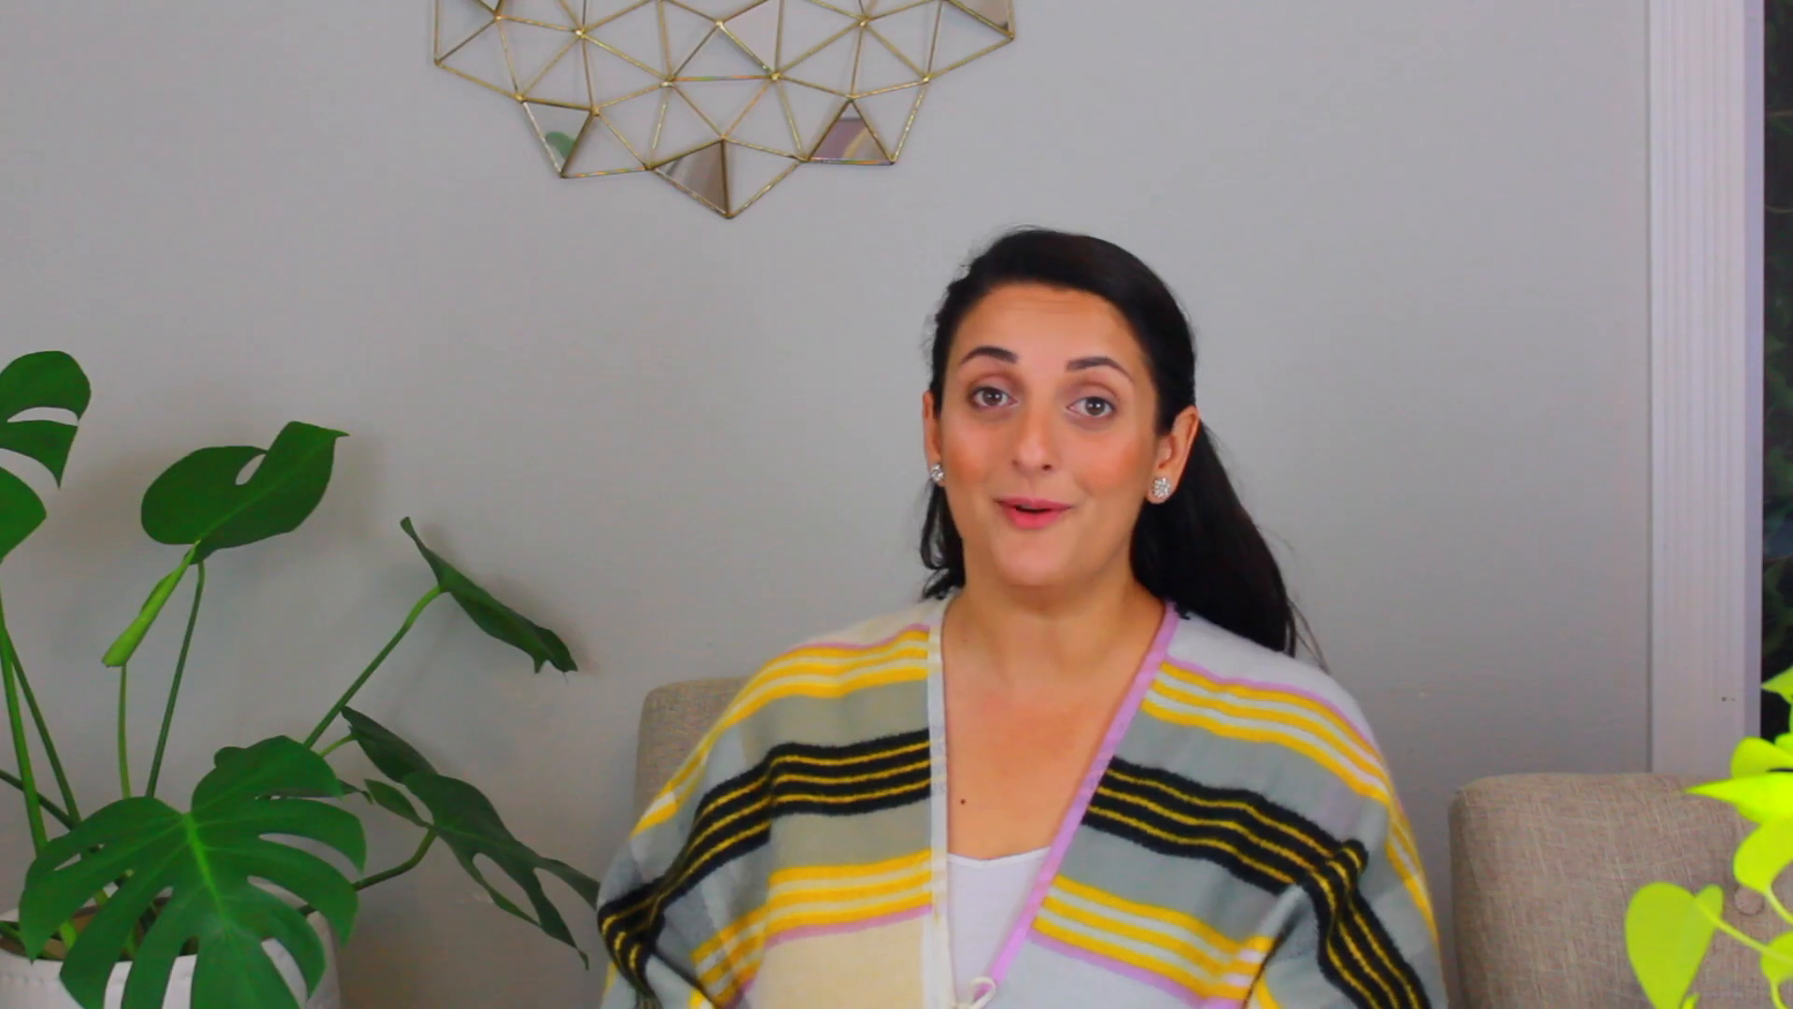